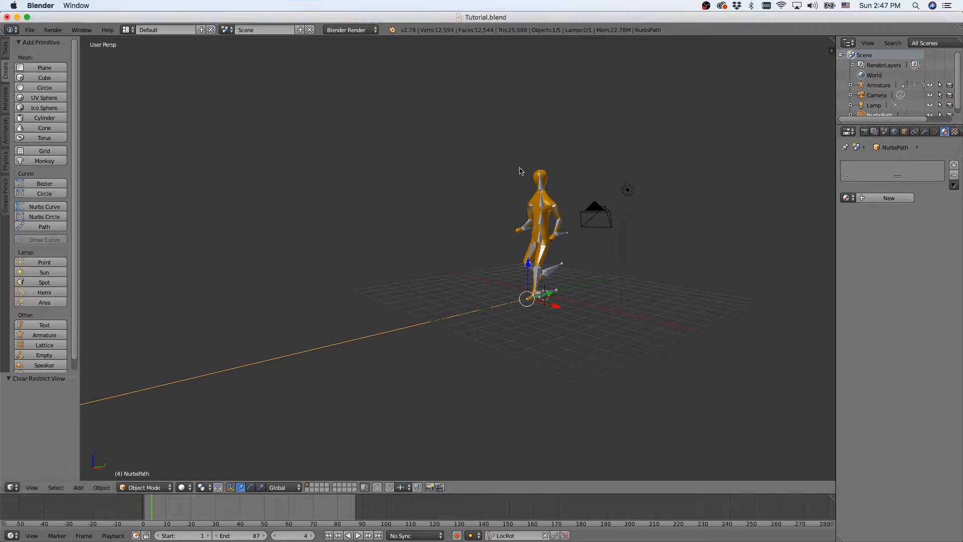
Select the running figure's armature and hide it so only the body mesh shows
scroll(549, 226, down, 2)
scroll(547, 253, up, 3)
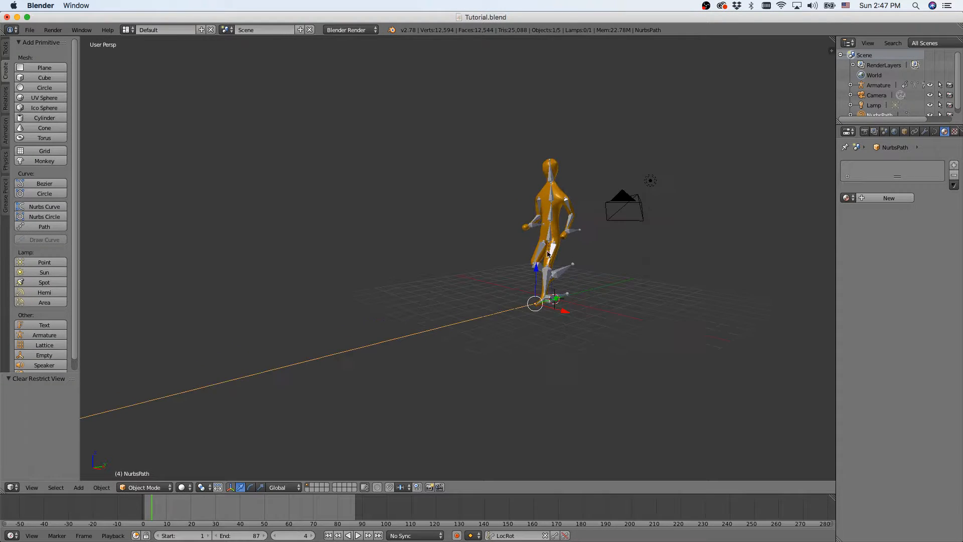
right_click(551, 216)
right_click(551, 217)
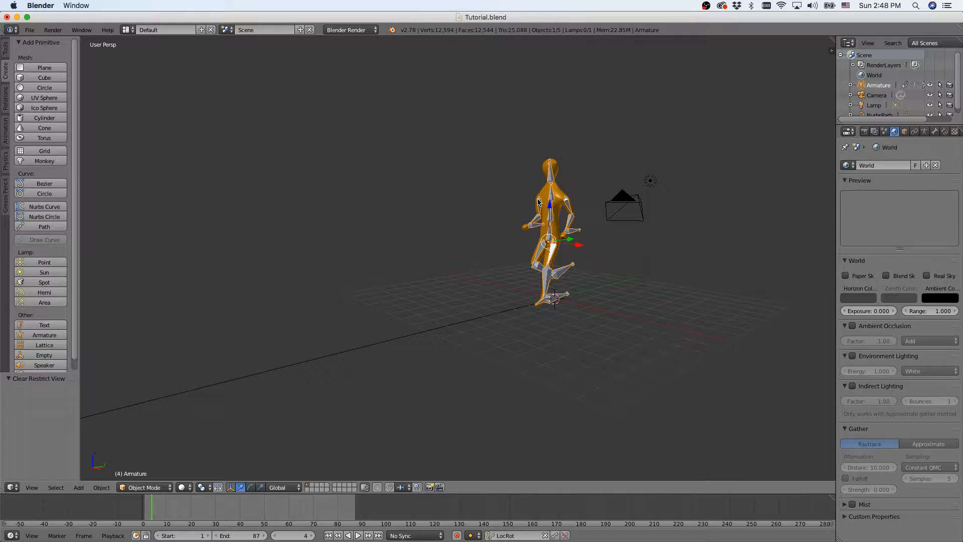
key(h)
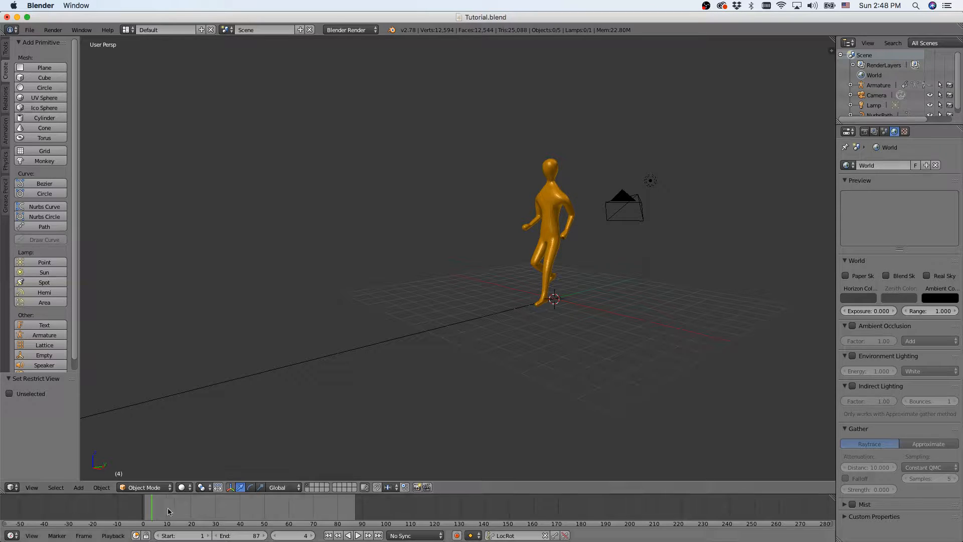
Play the figure's run animation and scrub back to frame 2
key(alt+a)
drag(179, 515, 147, 517)
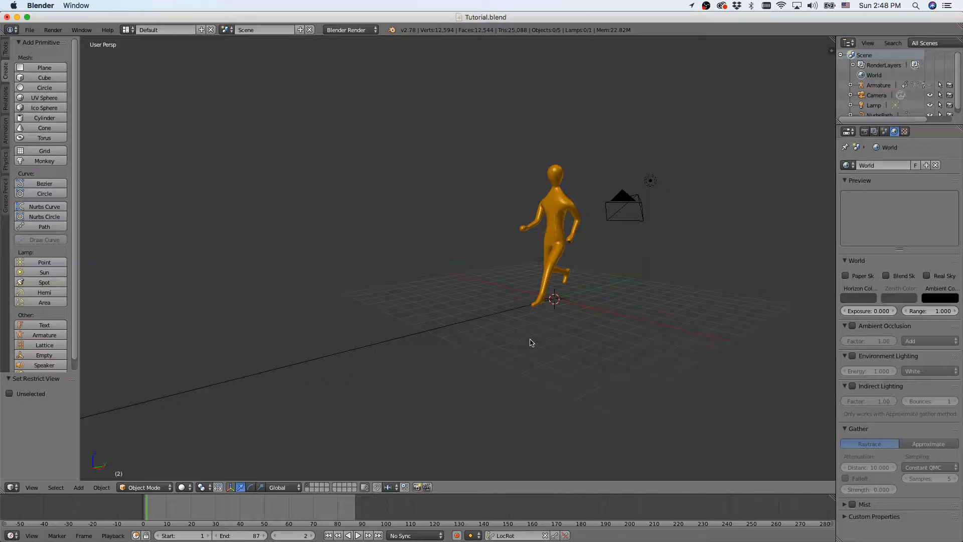
scroll(533, 317, down, 2)
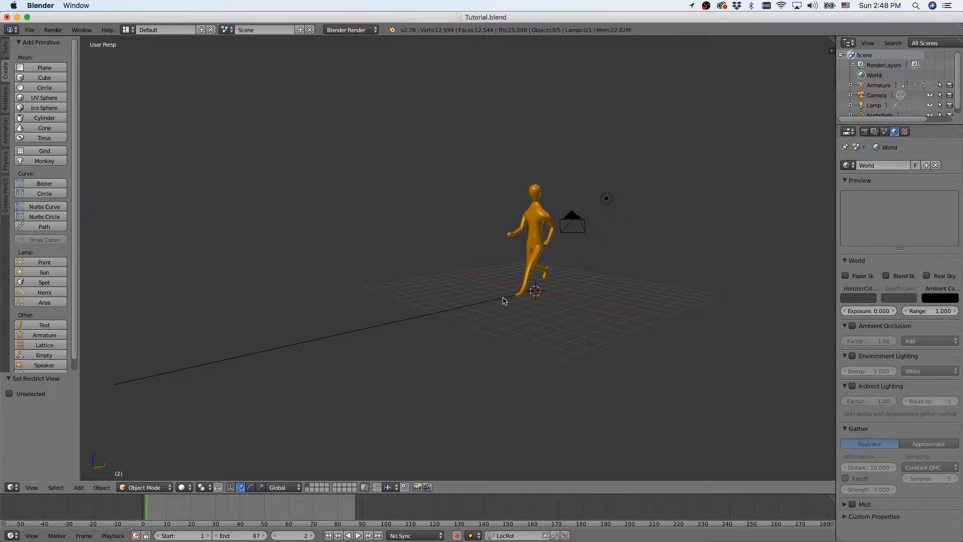
middle_drag(504, 300, 477, 323)
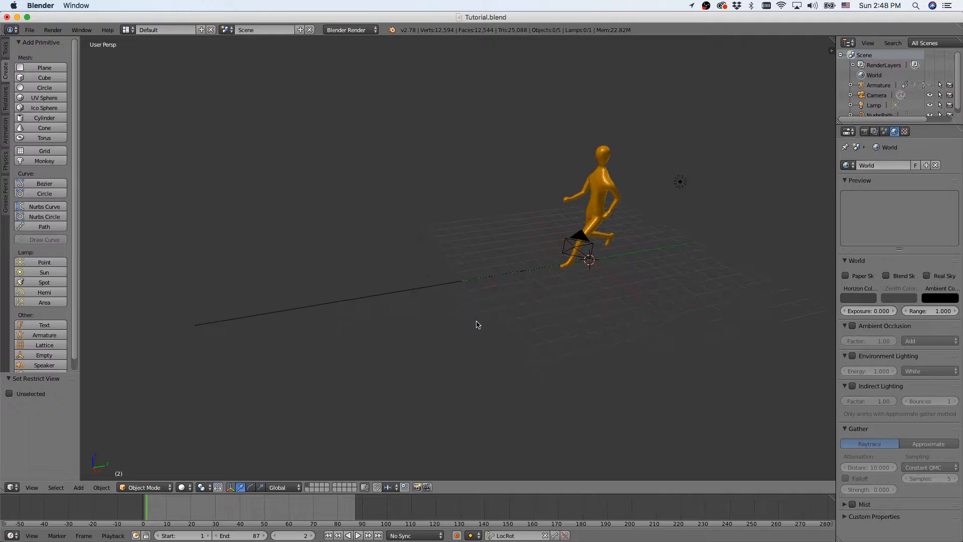
Select the figure's path, review the motion along it up to frame 32, and inspect the path animation settings
right_click(425, 287)
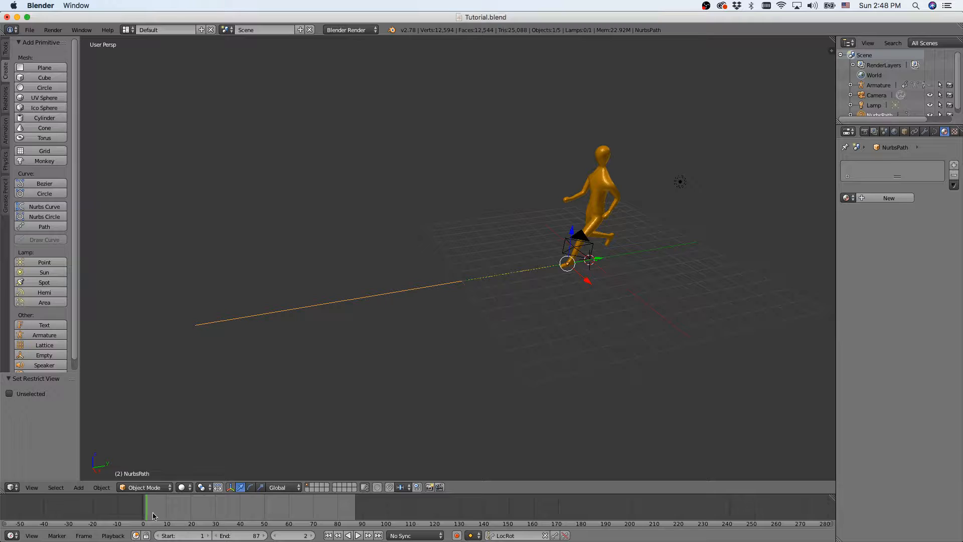
key(alt+a)
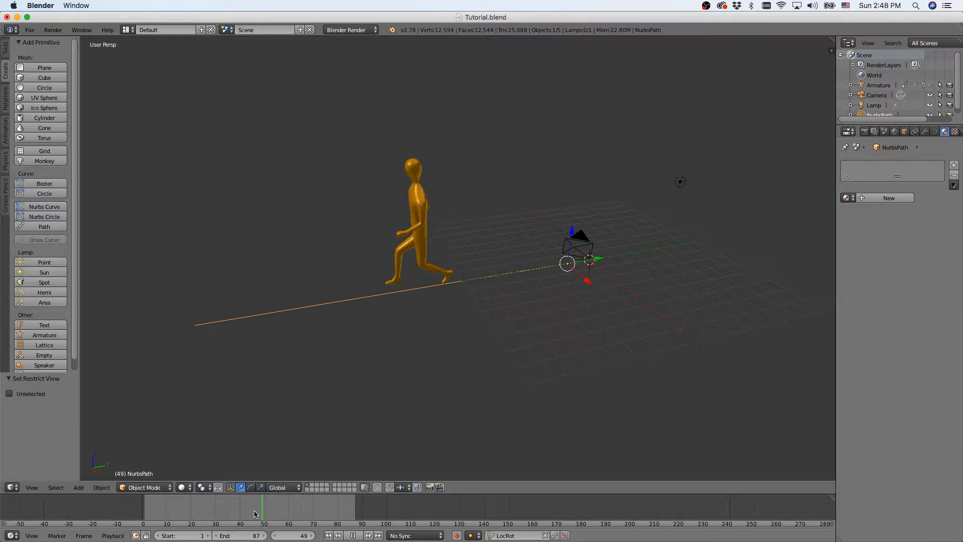
drag(254, 513, 206, 517)
key(alt+a)
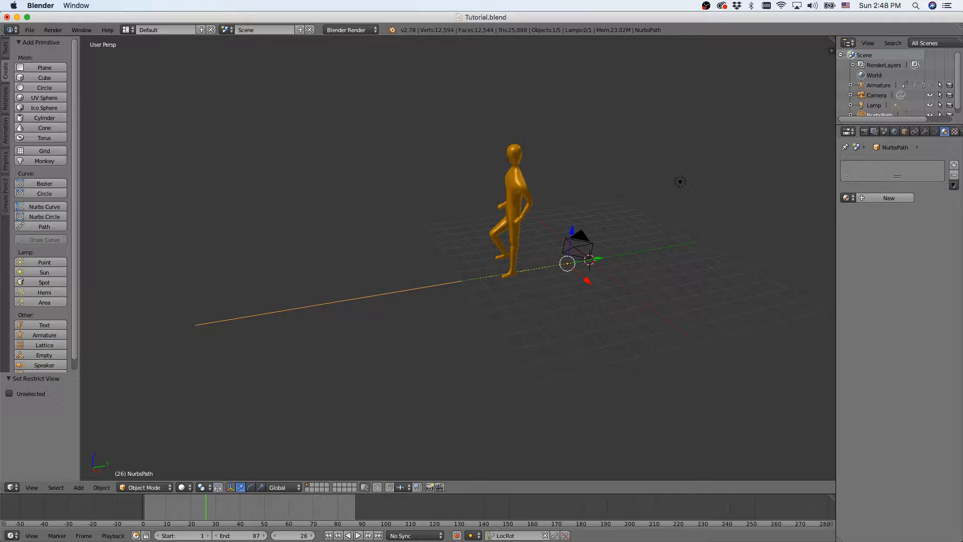
click(935, 131)
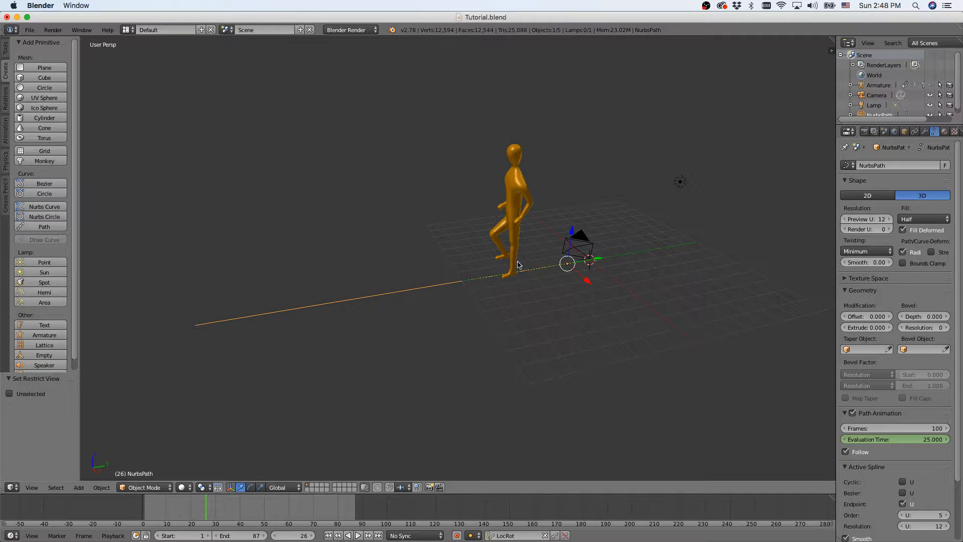
drag(216, 509, 222, 511)
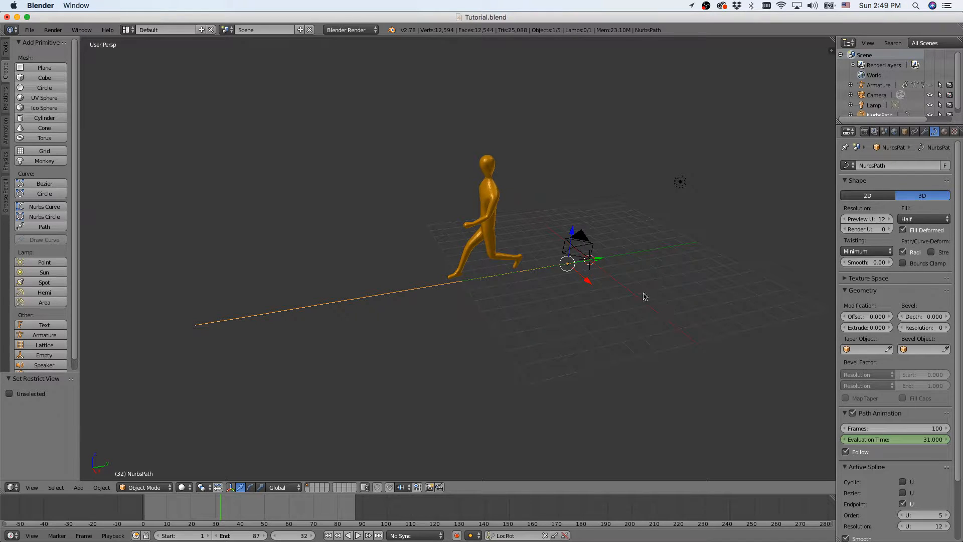
Add a floor plane at the origin, scaled up about 8.09 times and raised about 0.11 along Z
middle_drag(500, 275, 560, 279)
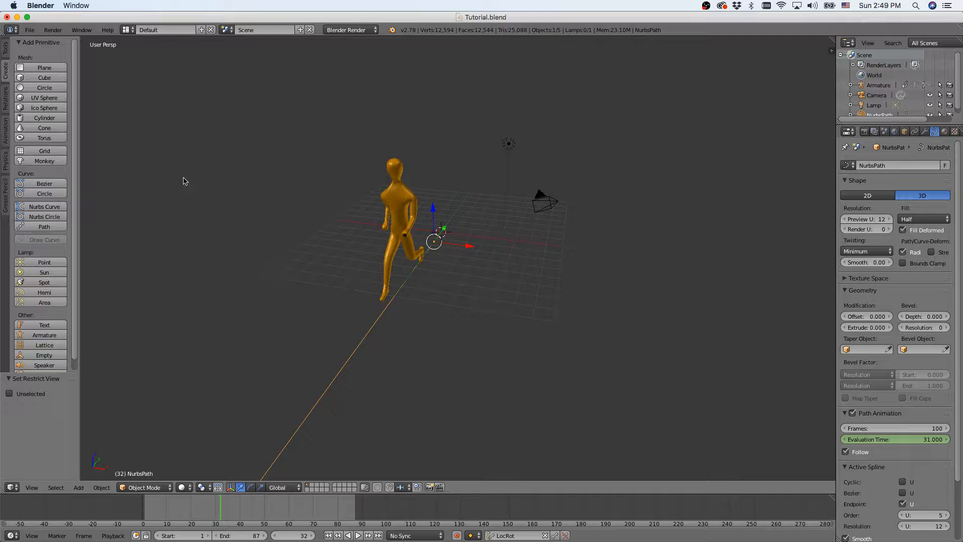
click(45, 67)
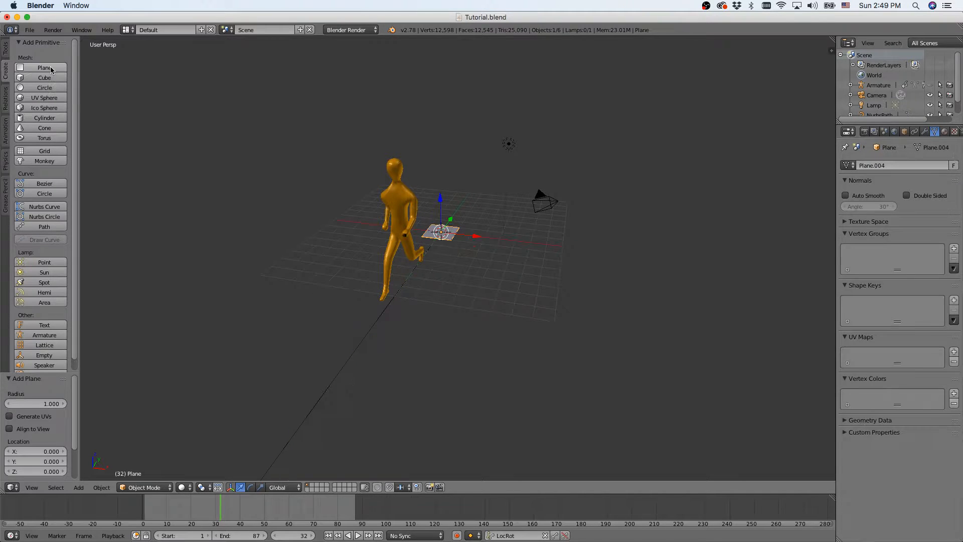
key(s)
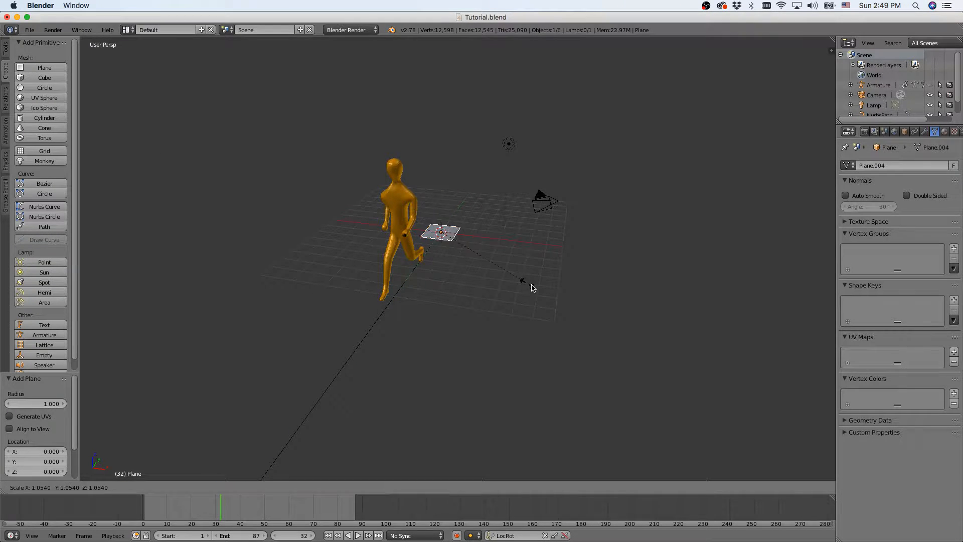
click(395, 465)
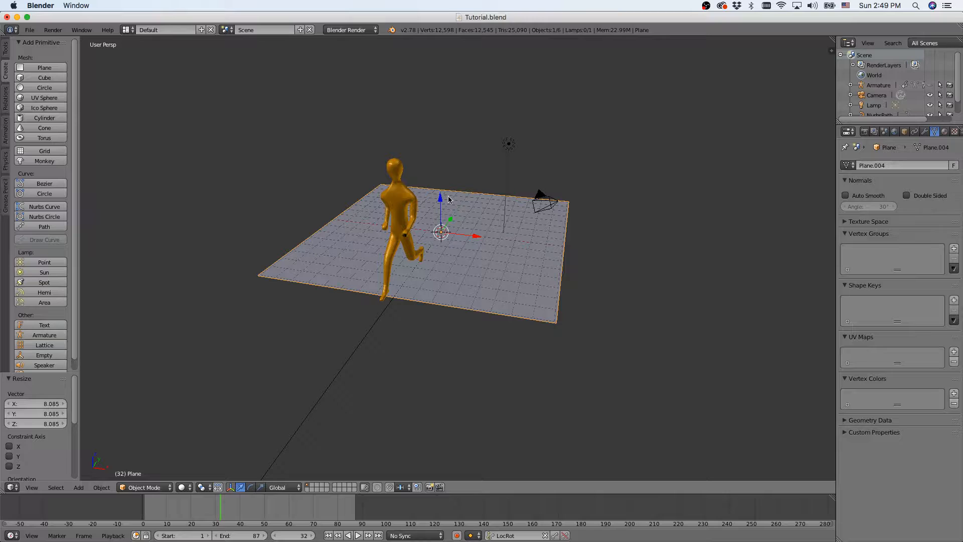
drag(440, 202, 441, 202)
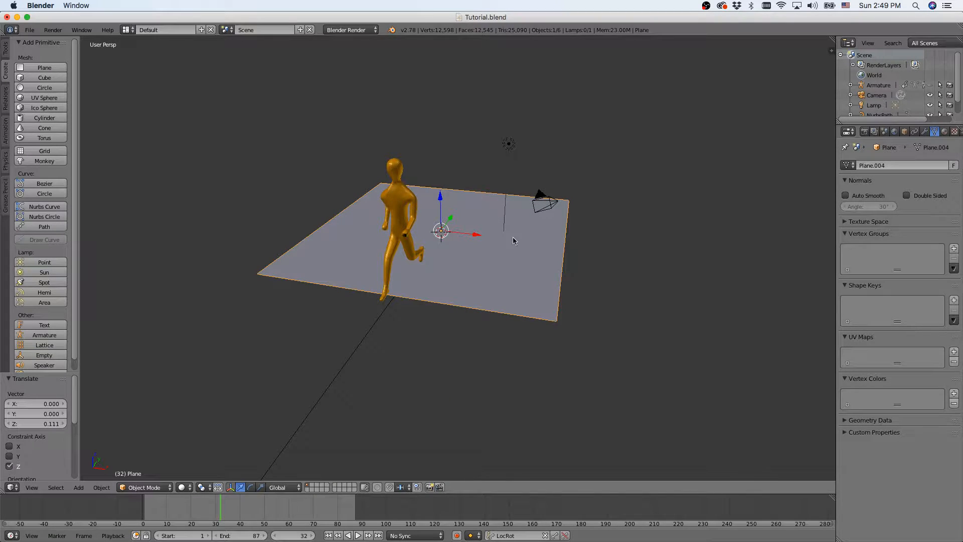
Duplicate the floor plane and place the copy about 6.16 higher along Z
scroll(505, 253, up, 3)
scroll(504, 254, down, 2)
middle_drag(504, 254, 526, 250)
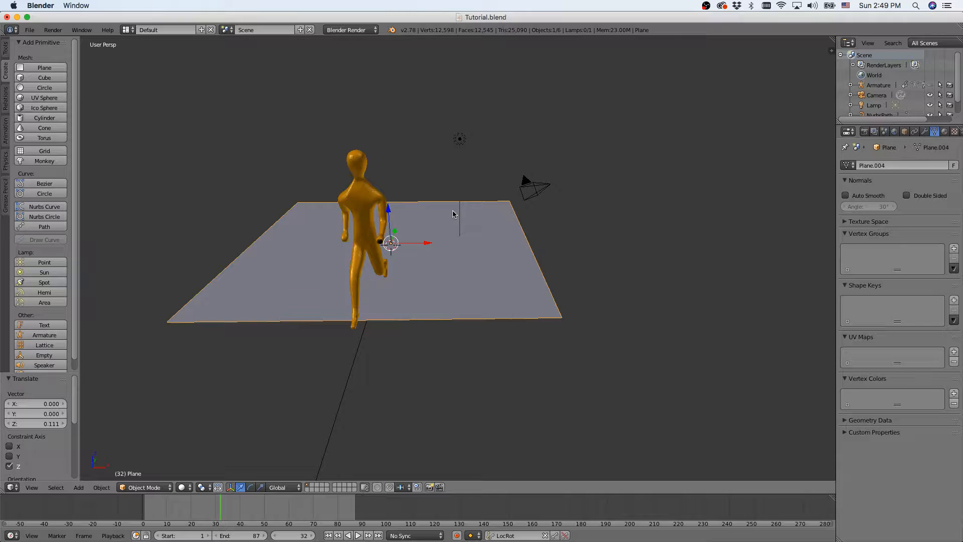
key(shift+d)
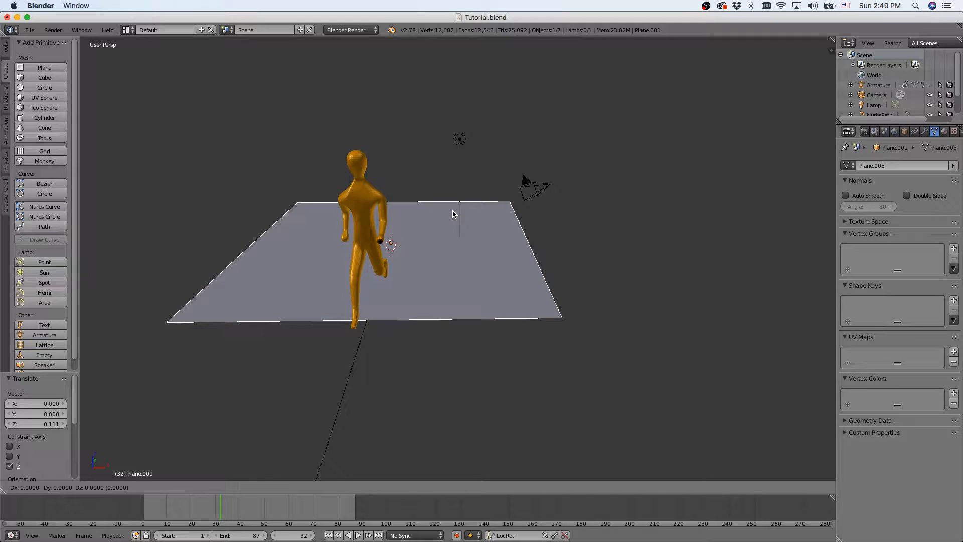
key(z)
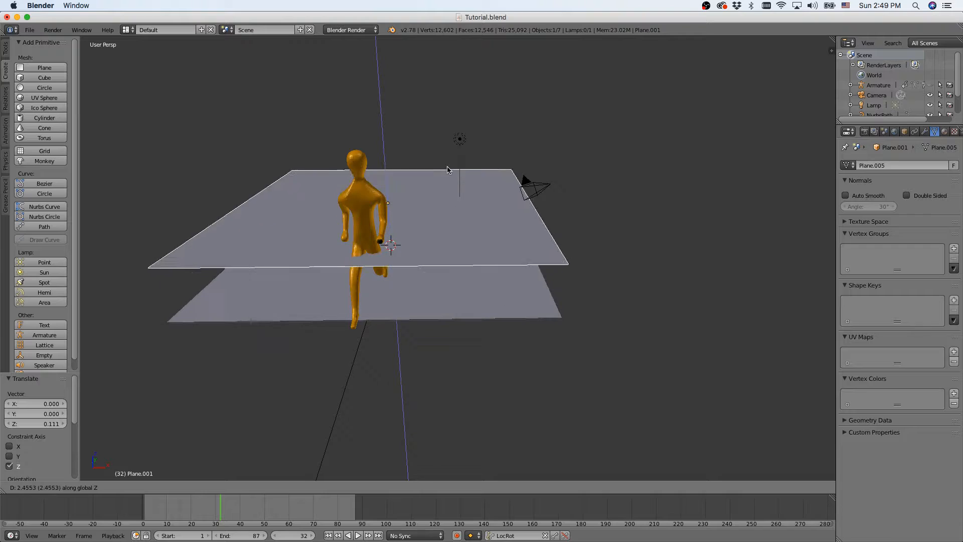
click(435, 106)
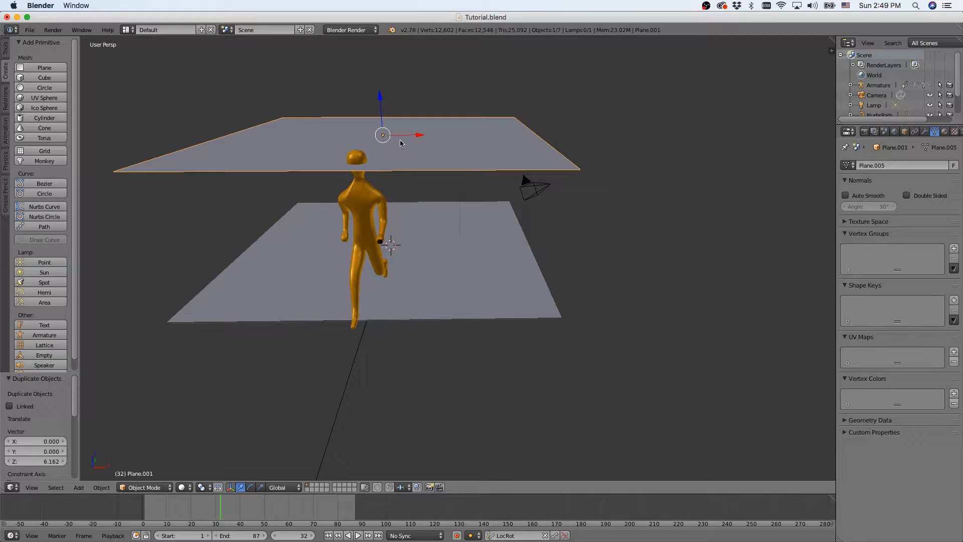
Rotate the duplicated plane 90 degrees about the global X axis to form an upright wall
key(r)
text(x)
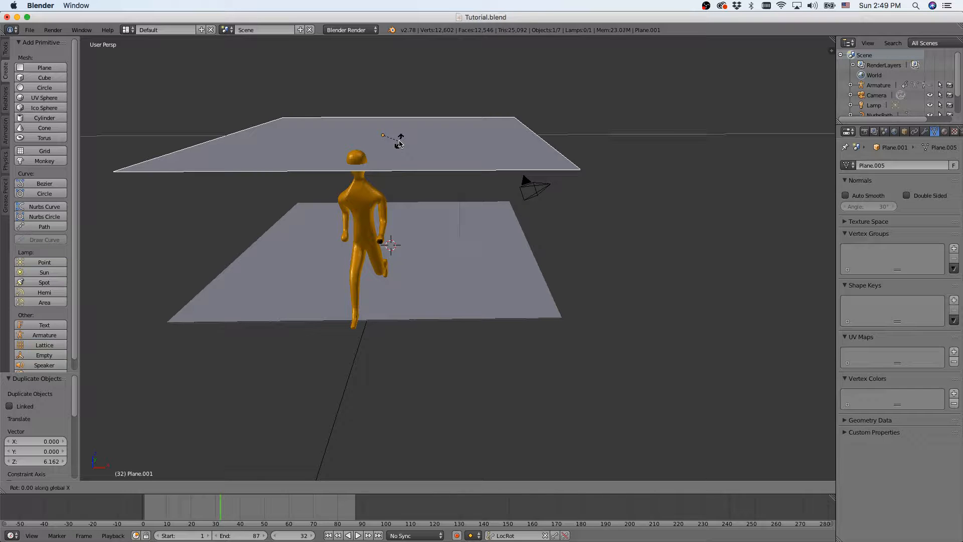
text(90)
key(Return)
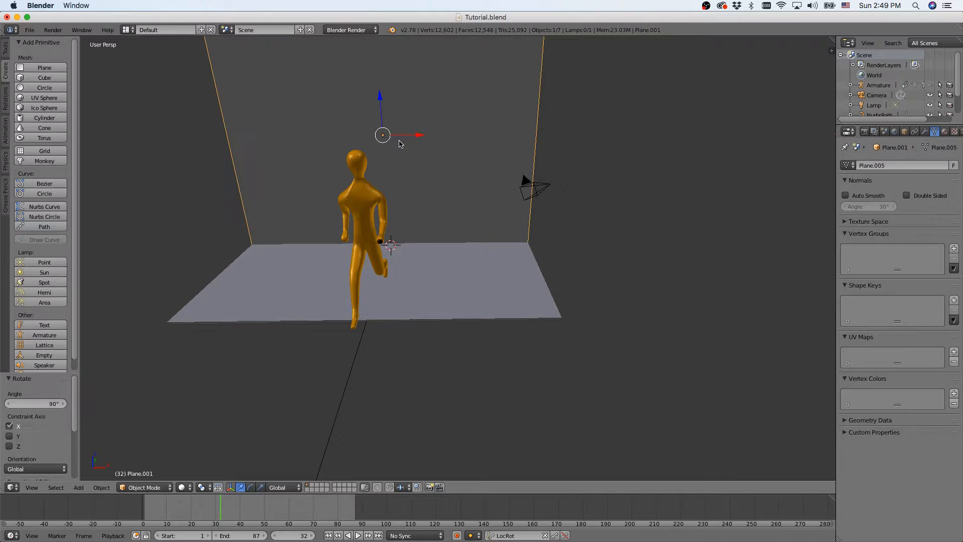
Move the wall about 7.71 along Y, plus a further 0.33, to line it up with the floor's back edge
middle_drag(399, 141, 280, 141)
scroll(647, 297, down, 3)
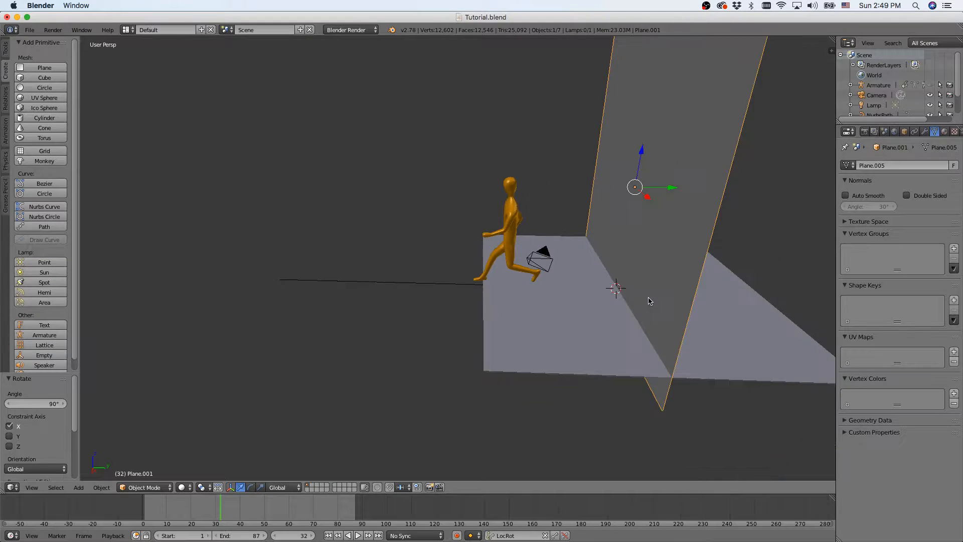
middle_drag(658, 295, 642, 288)
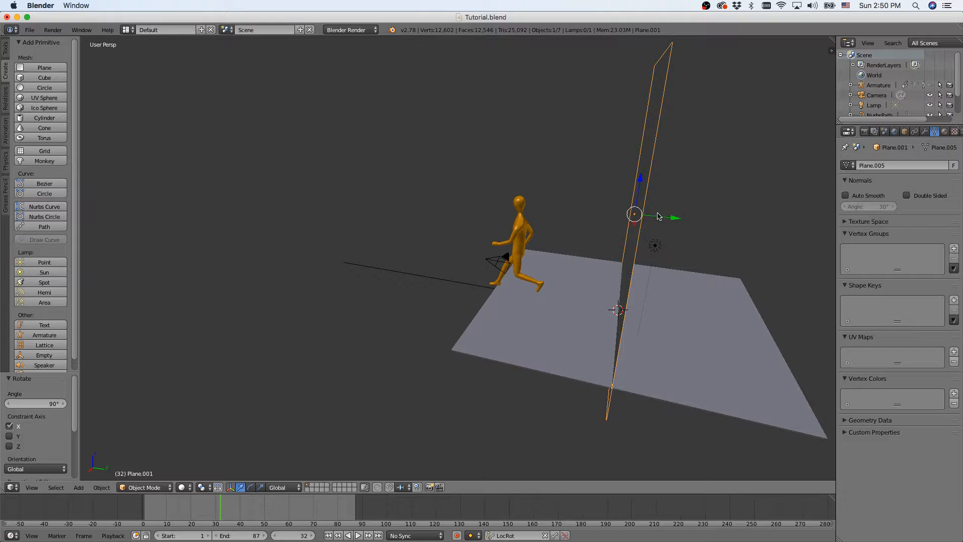
key(g)
key(y)
click(808, 233)
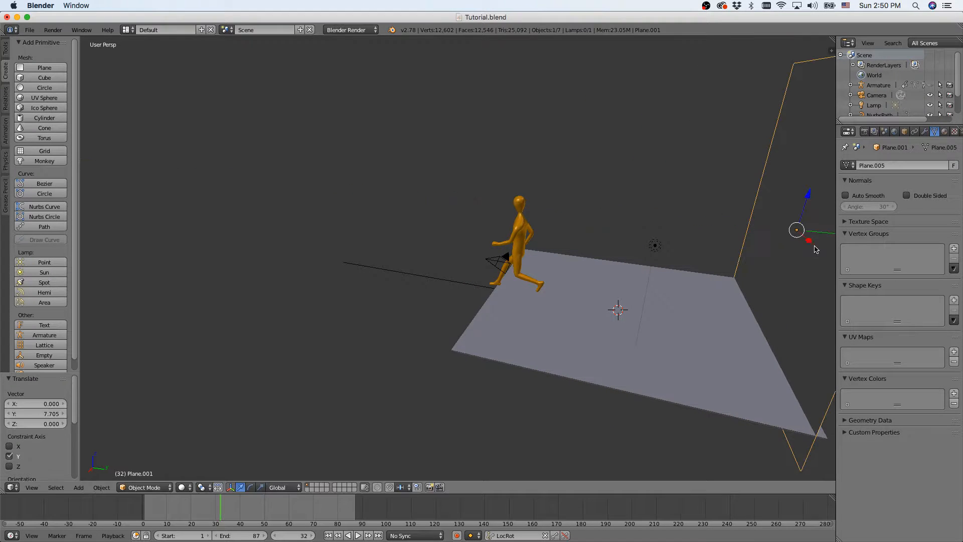
middle_drag(647, 299, 440, 277)
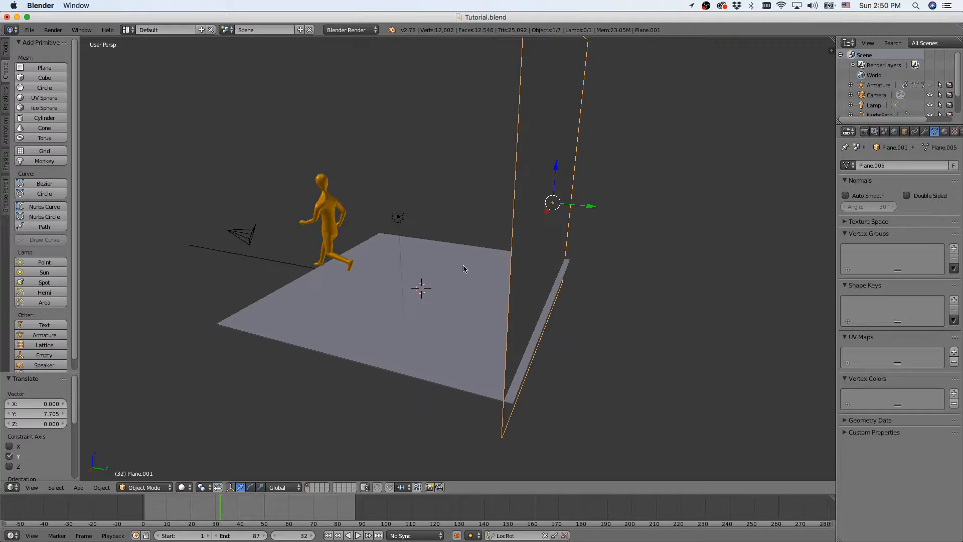
key(g)
key(y)
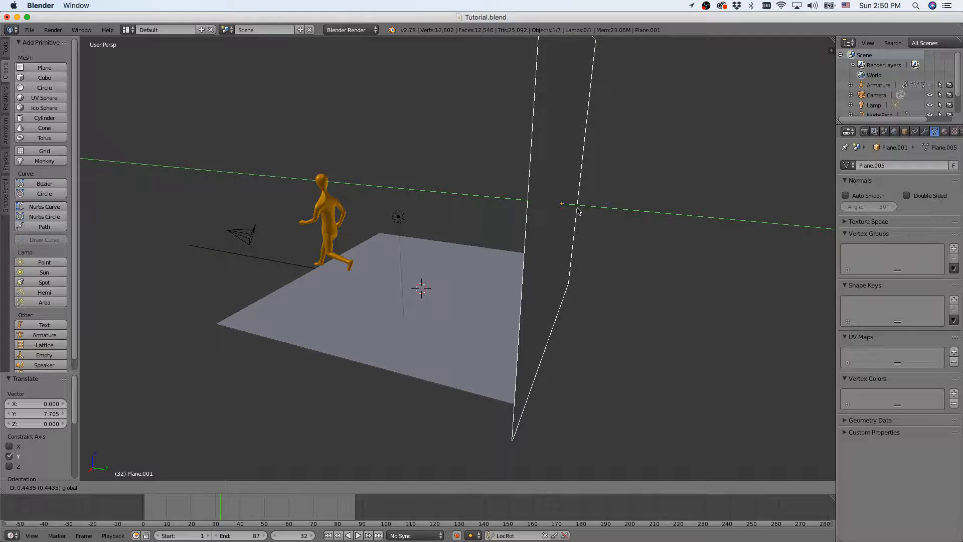
click(576, 213)
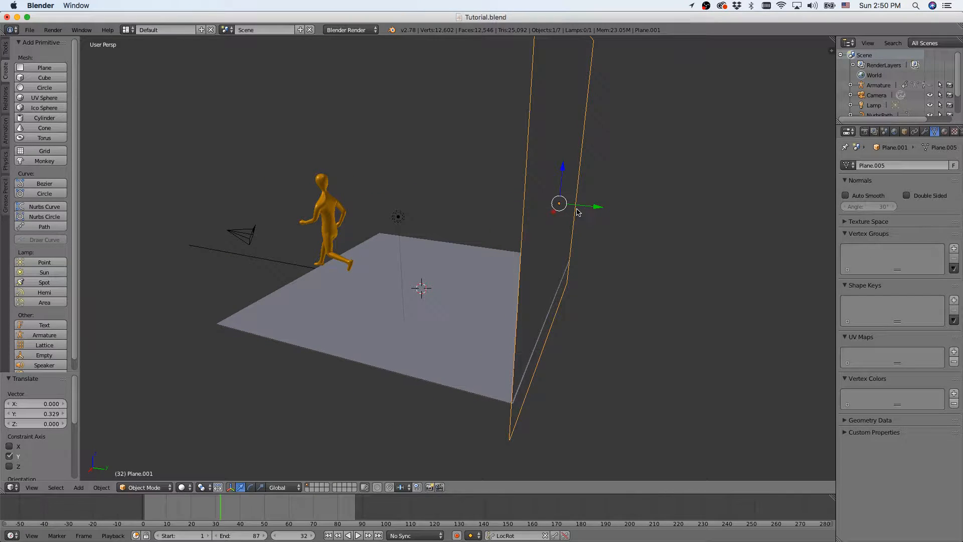
In an orthographic side view, raise the wall about 1.81 along Z so its lower edge meets the floor
key(KP_3)
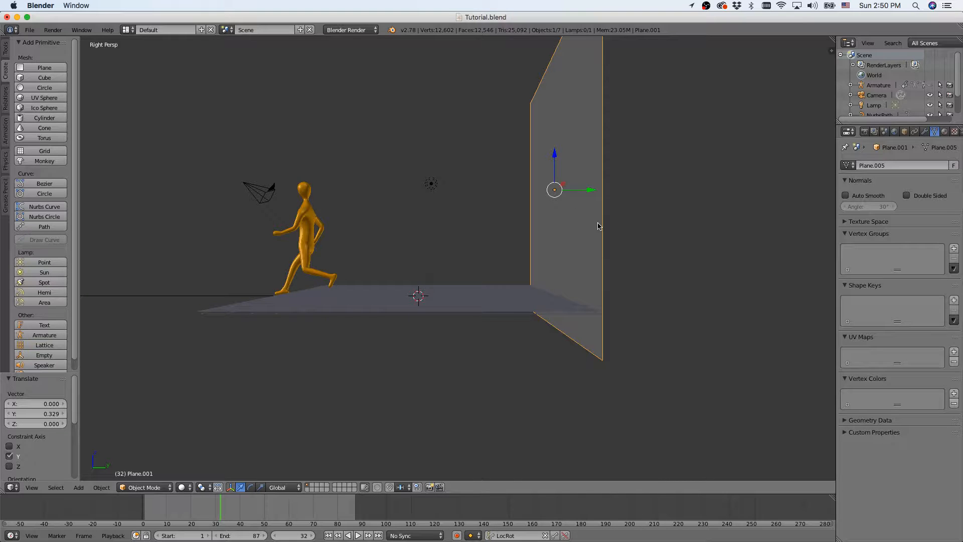
key(KP_5)
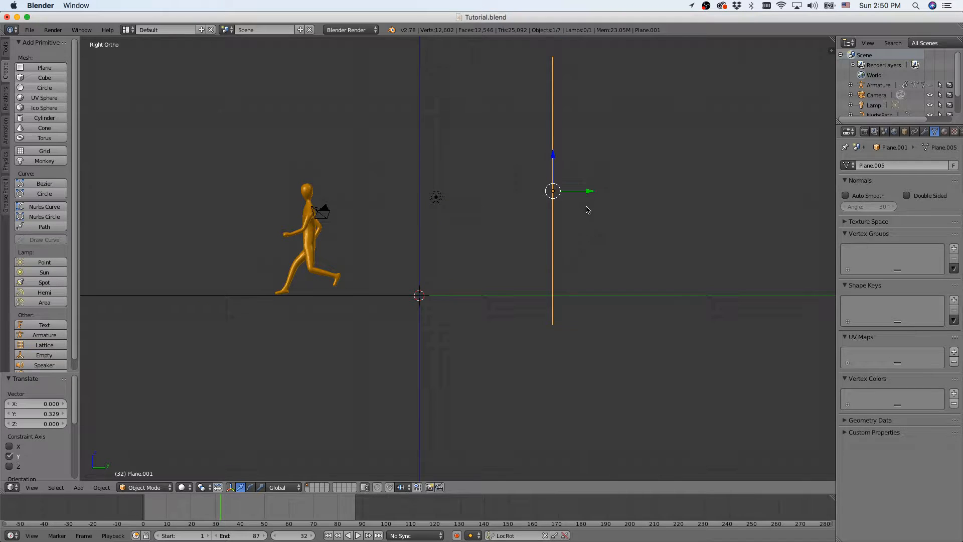
drag(552, 158, 563, 129)
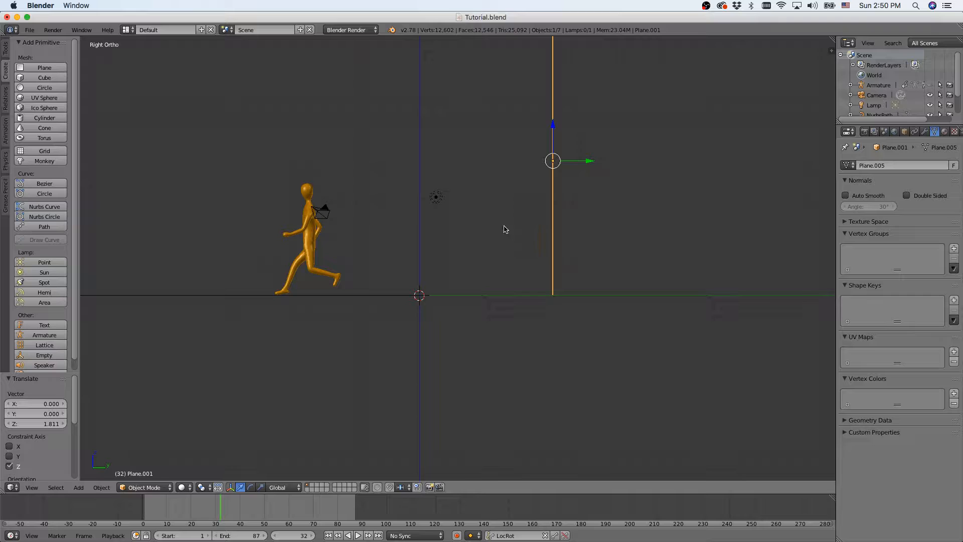
Duplicate the back wall and place the copy about 9.22 forward along negative Y
key(KP_1)
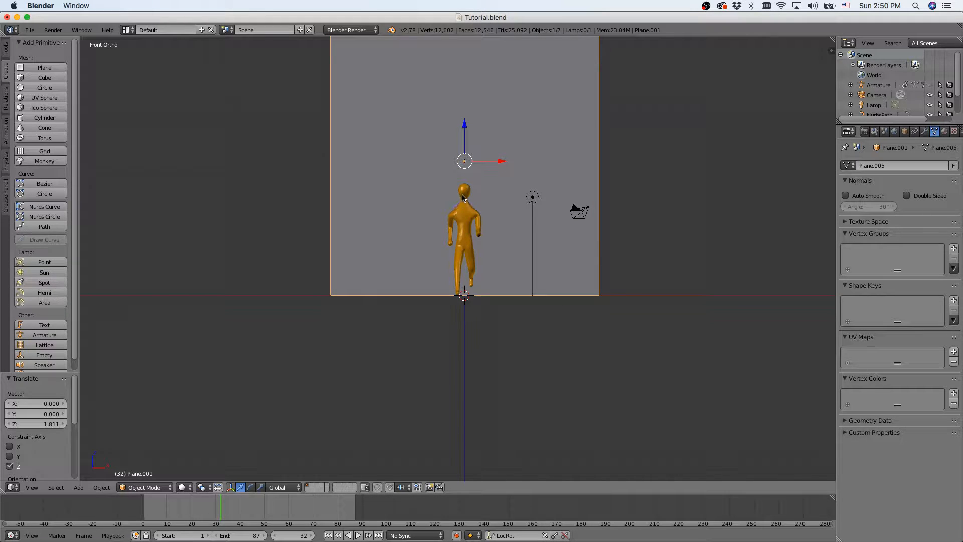
middle_drag(463, 197, 499, 192)
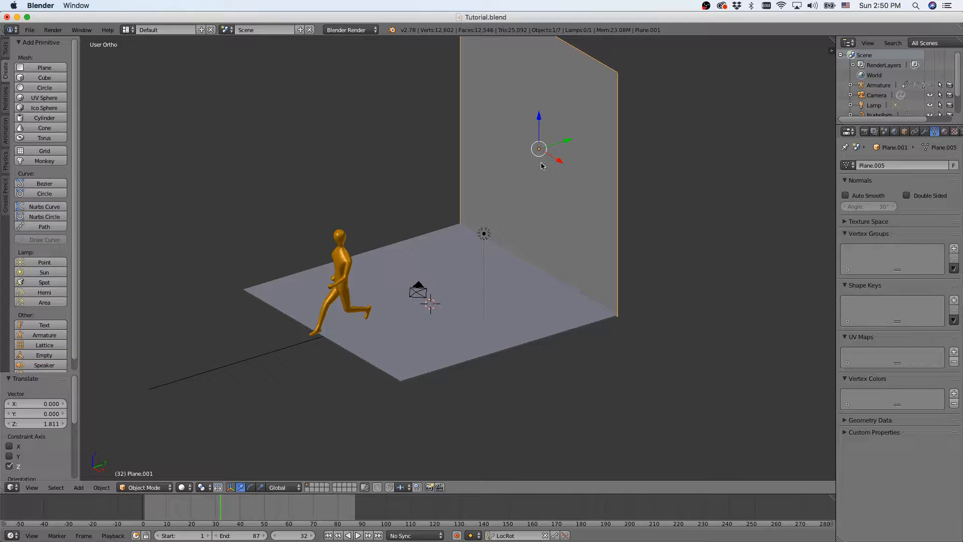
key(shift+d)
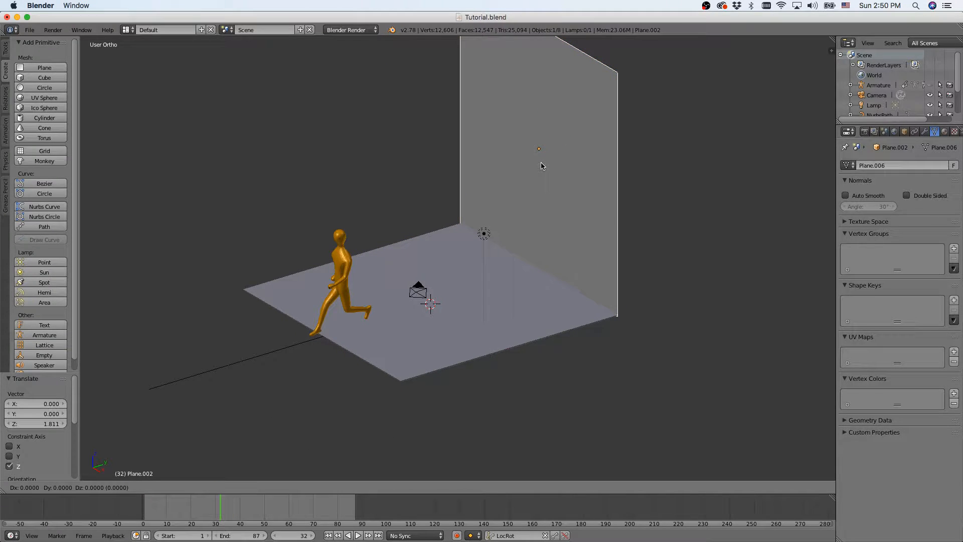
key(y)
click(413, 189)
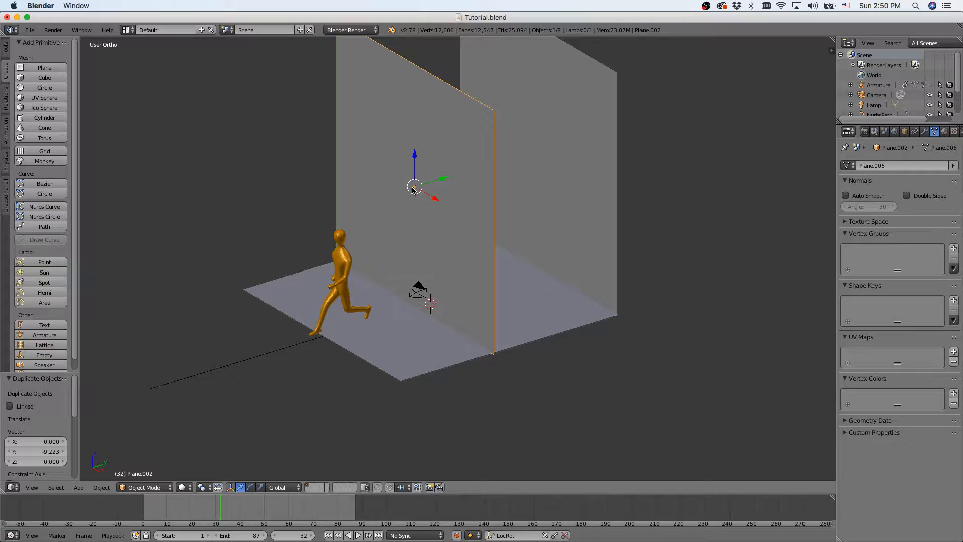
Rotate the duplicated wall 90 degrees about the global Z axis and move it about 8.06 along negative X to the floor's side edge
text(r)
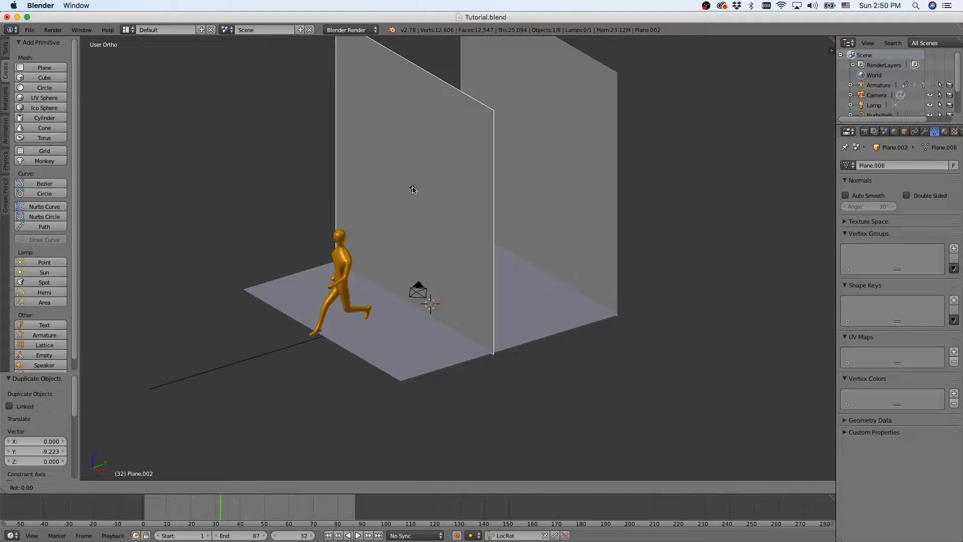
text(z90)
key(Return)
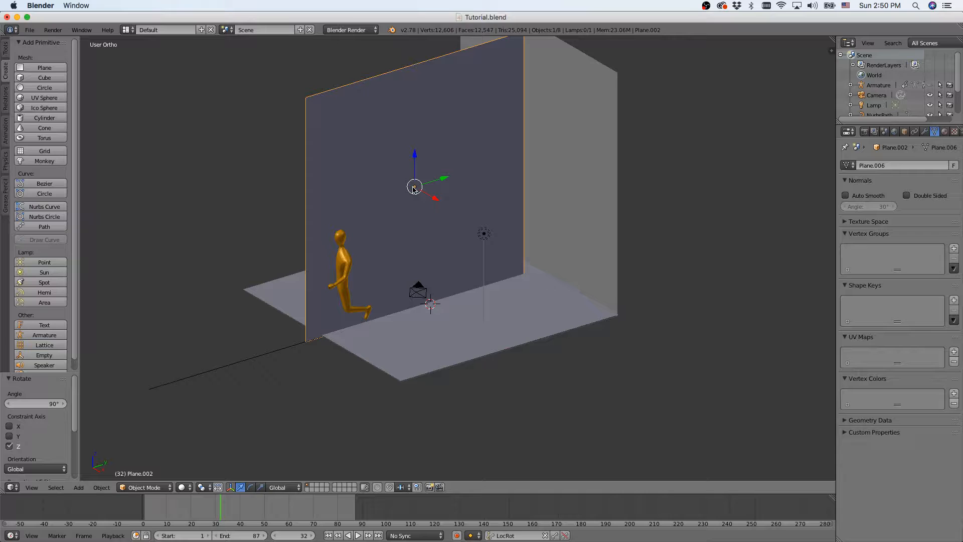
key(KP_3)
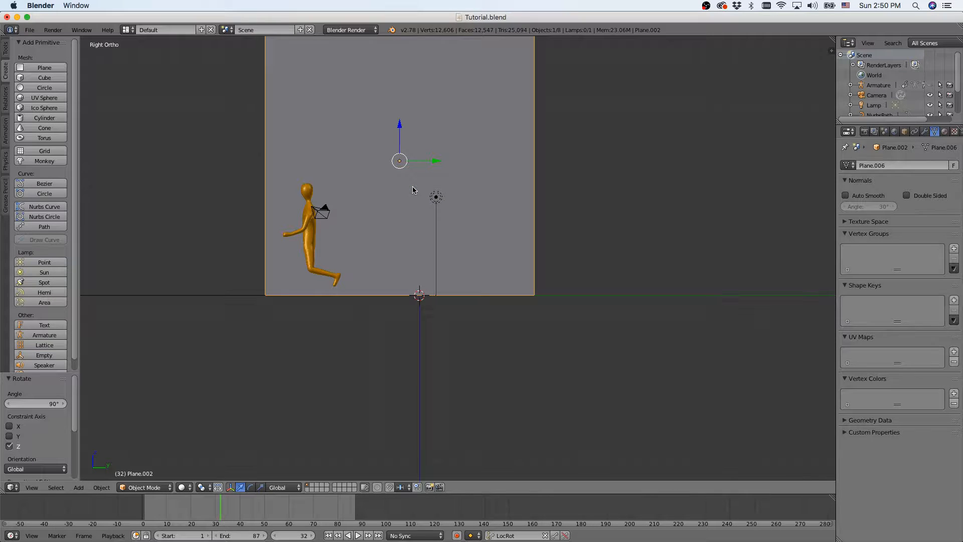
key(KP_1)
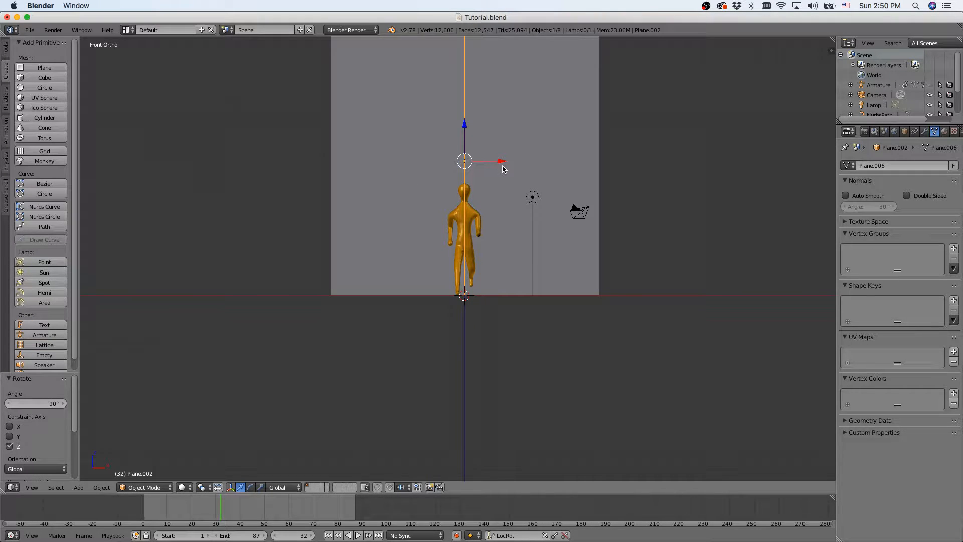
drag(501, 164, 366, 164)
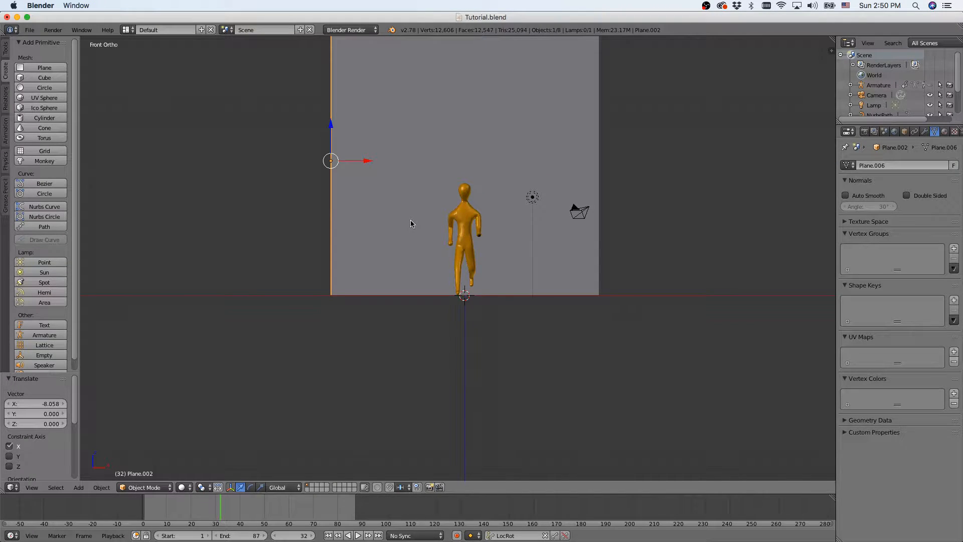
Duplicate the side wall and place the copy about 16.15 along X at the floor's opposite edge
key(shift+d)
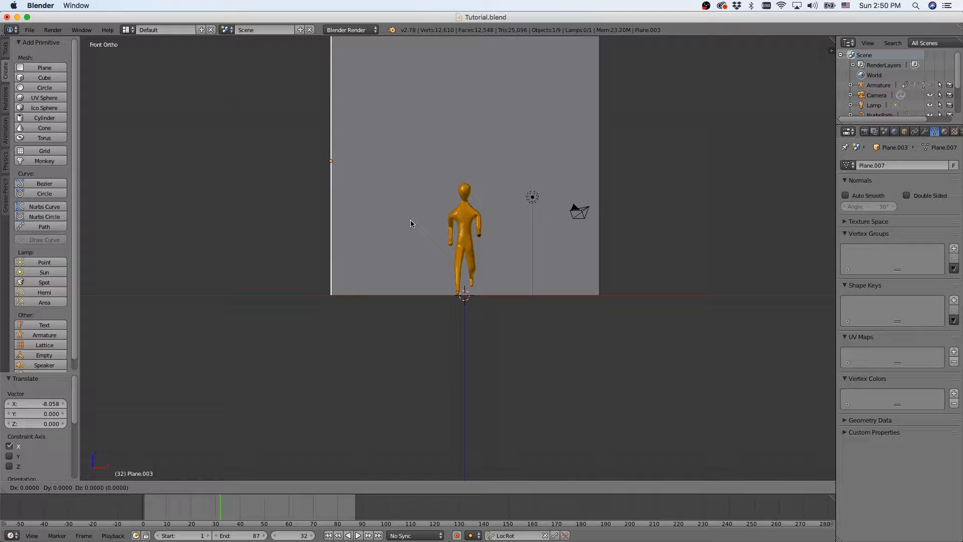
key(z)
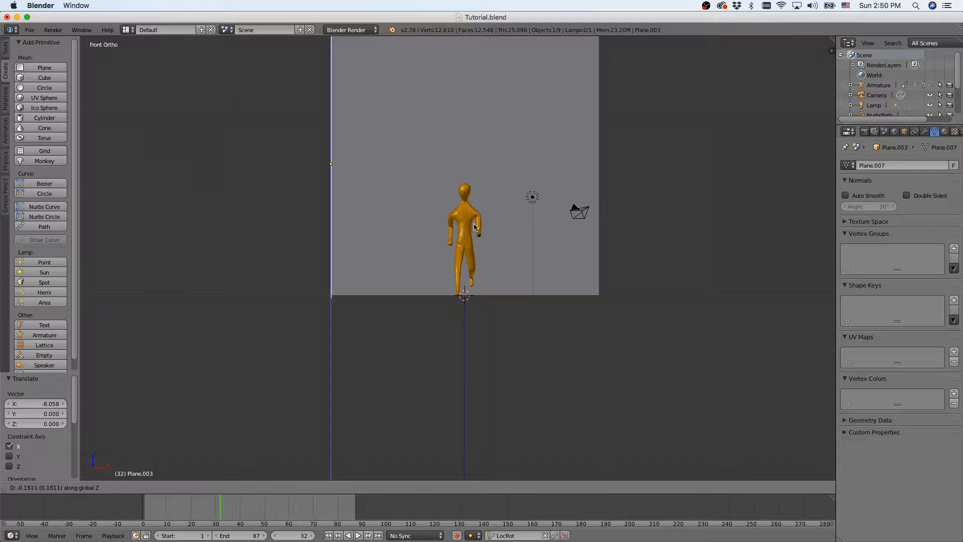
key(x)
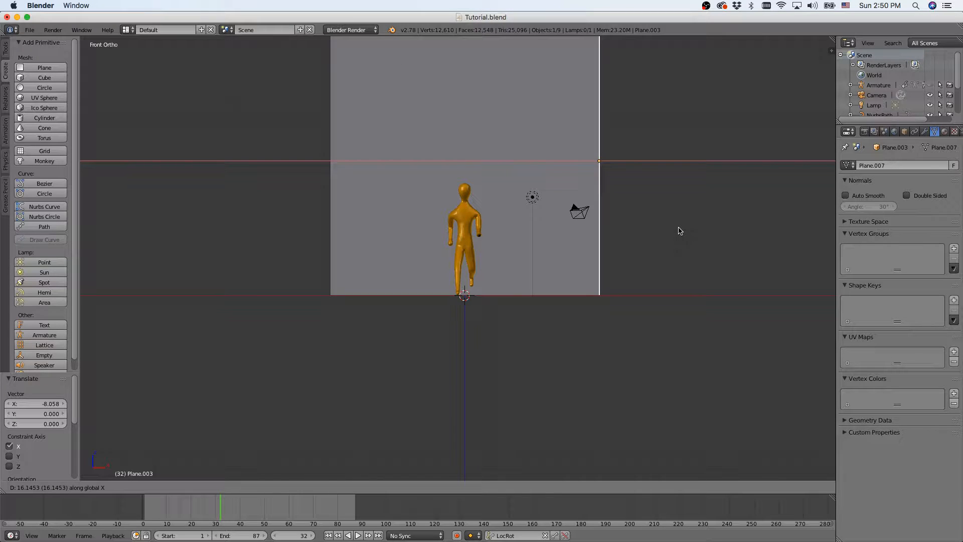
click(679, 231)
Move the new side wall about 1.16 along Y to meet the back wall, and nudge the back wall 0.025 along Y
mouse_move(509, 213)
middle_down()
mouse_move(447, 240)
mouse_move(380, 237)
mouse_move(363, 218)
mouse_move(388, 201)
mouse_move(466, 227)
mouse_move(517, 224)
middle_up()
middle_drag(508, 227, 420, 224)
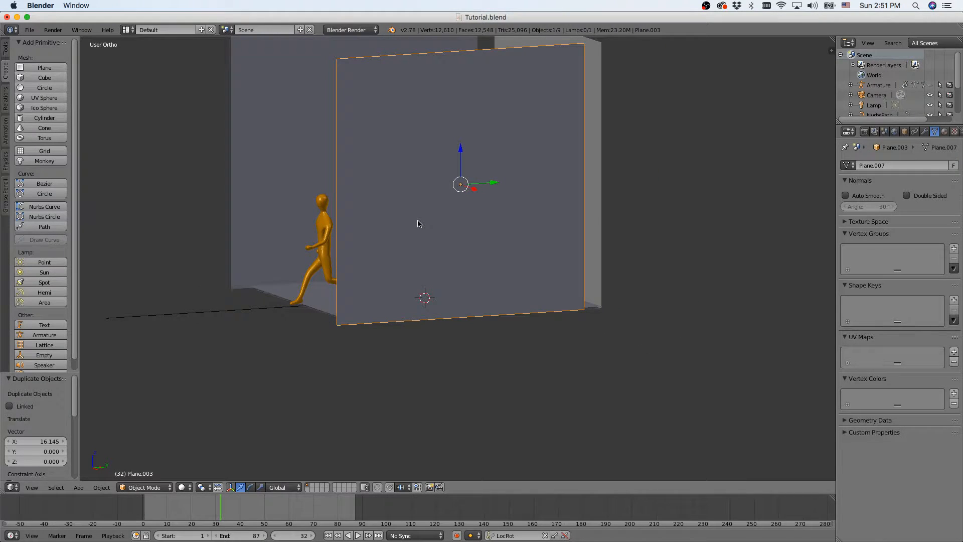
key(KP_1)
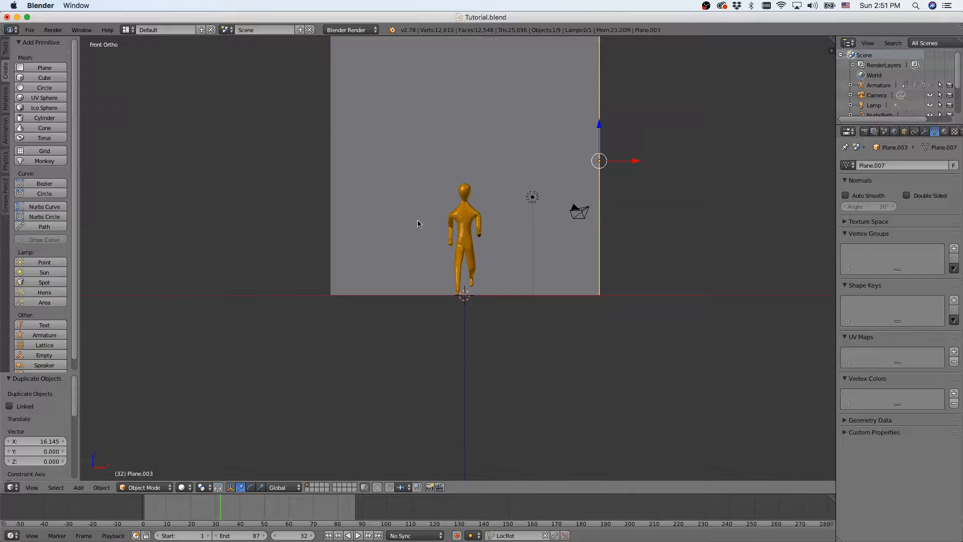
key(KP_3)
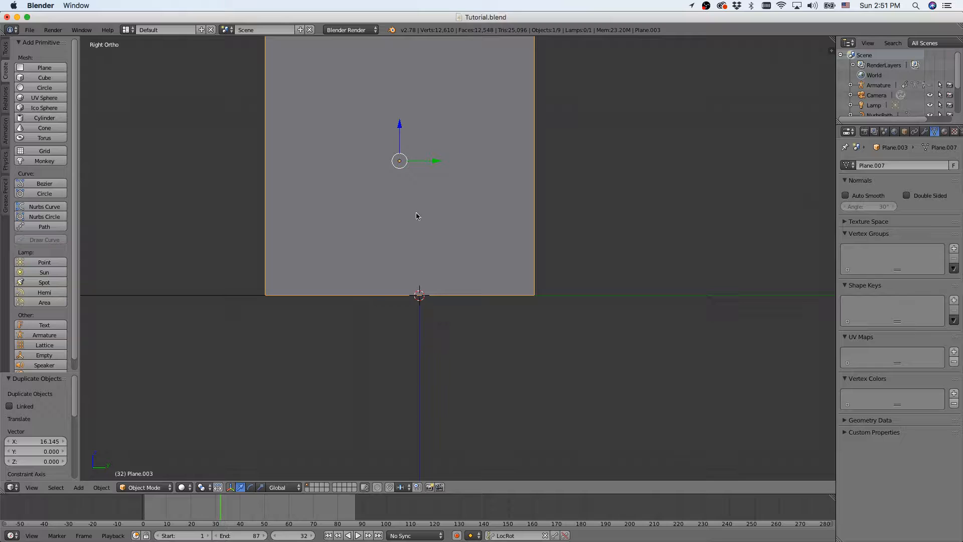
mouse_move(417, 216)
middle_down()
mouse_move(417, 224)
mouse_move(471, 232)
mouse_move(401, 229)
mouse_move(411, 223)
middle_up()
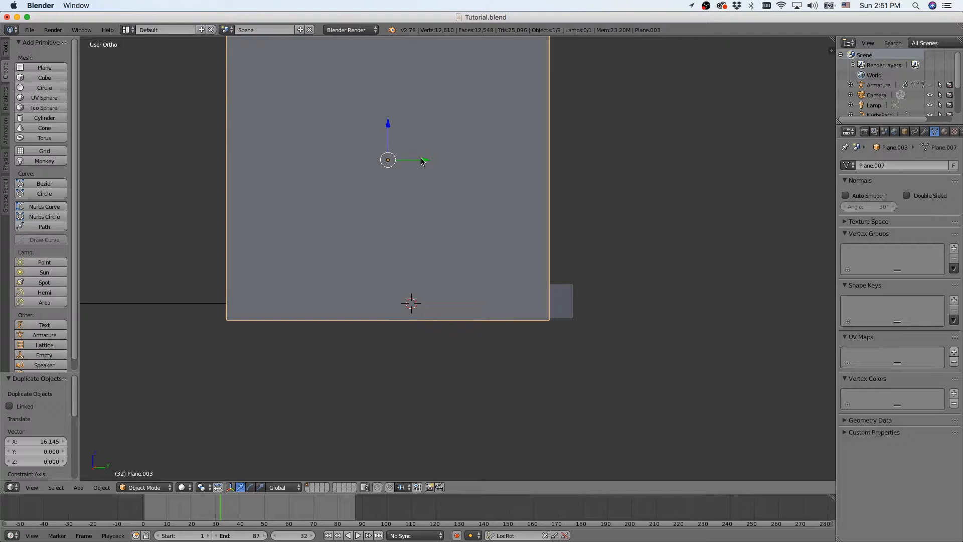
key(KP_3)
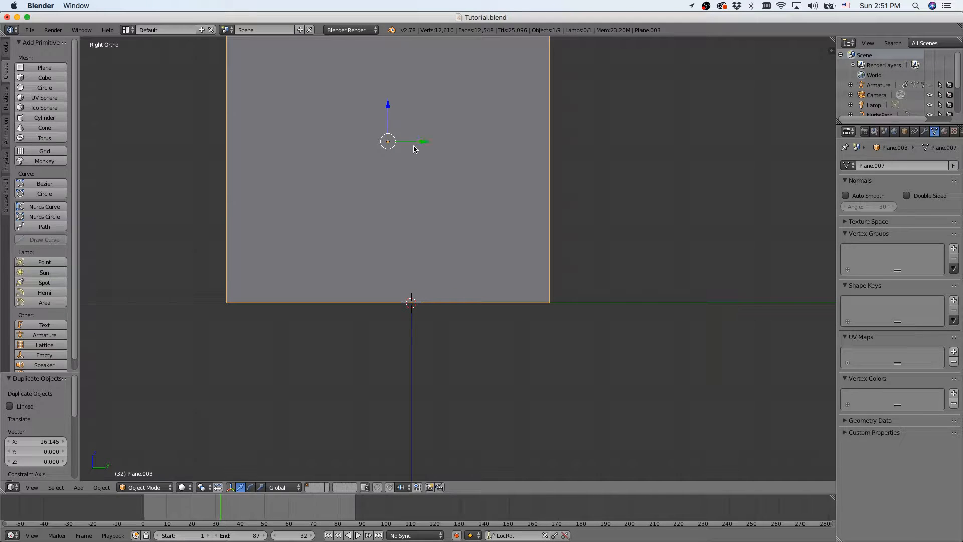
middle_drag(413, 145, 415, 176)
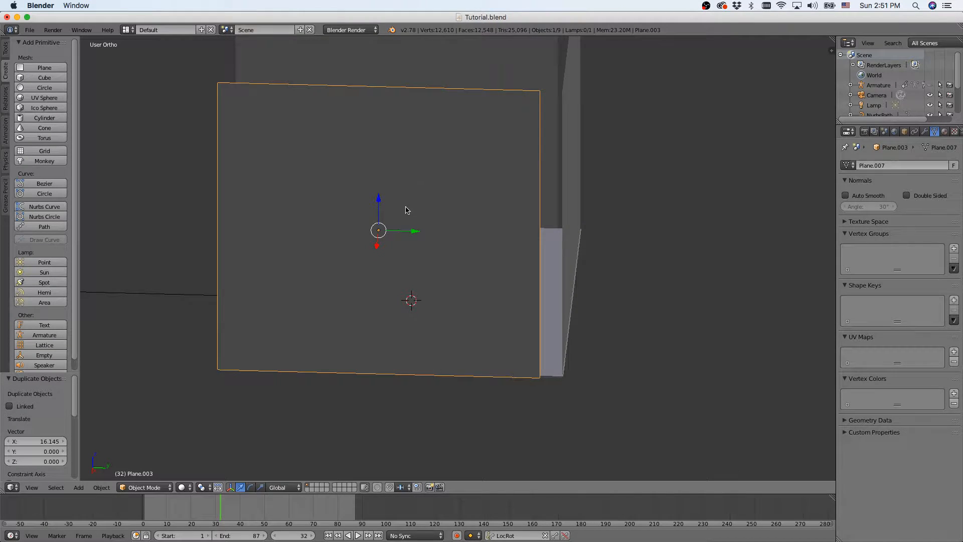
drag(408, 231, 431, 236)
right_click(570, 160)
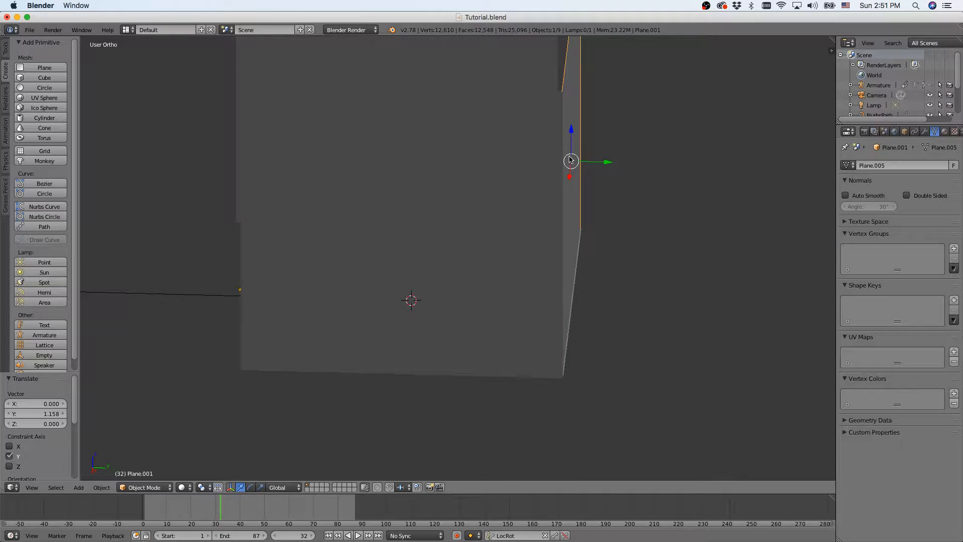
drag(596, 164, 597, 167)
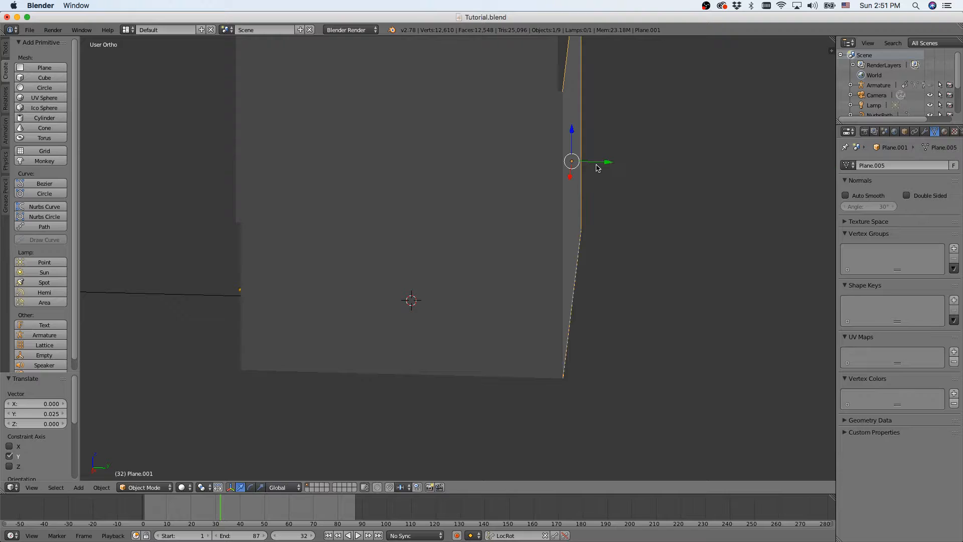
Move the other side wall about 1.18 along Y so its rear edge lines up with the back wall
middle_drag(421, 170, 229, 176)
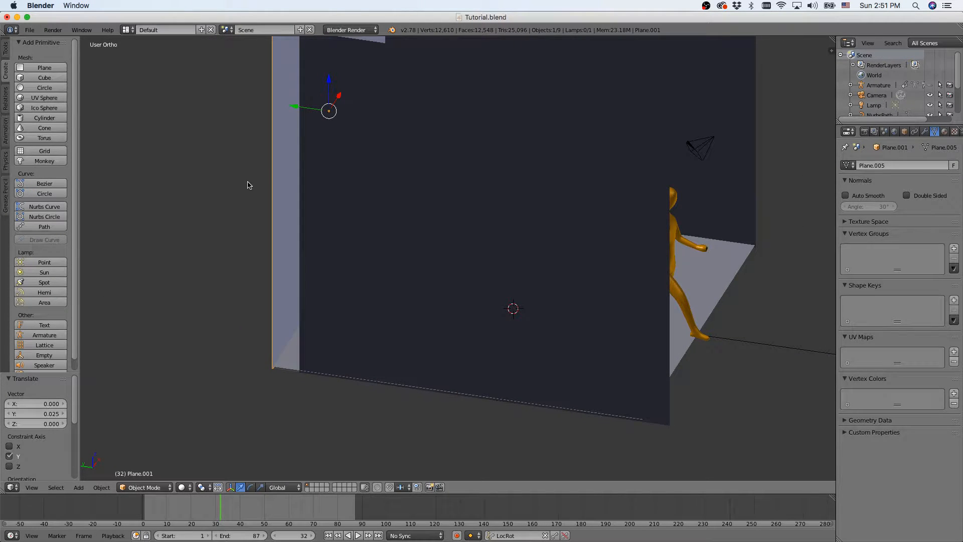
right_click(388, 204)
drag(458, 229, 432, 223)
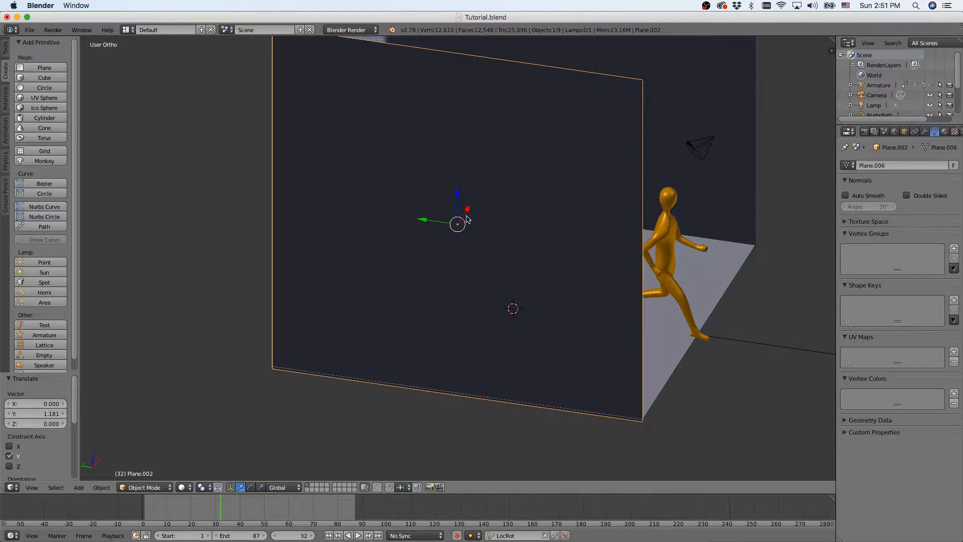
In perspective view, select both side walls and raise them about 0.11 along Z to align with the floor
middle_drag(466, 220, 335, 212)
key(KP_5)
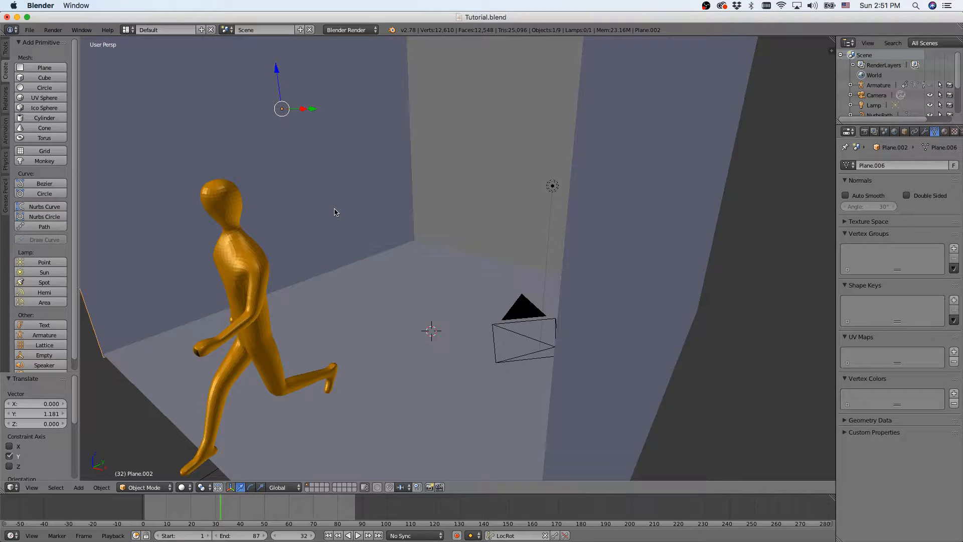
middle_drag(441, 209, 438, 182)
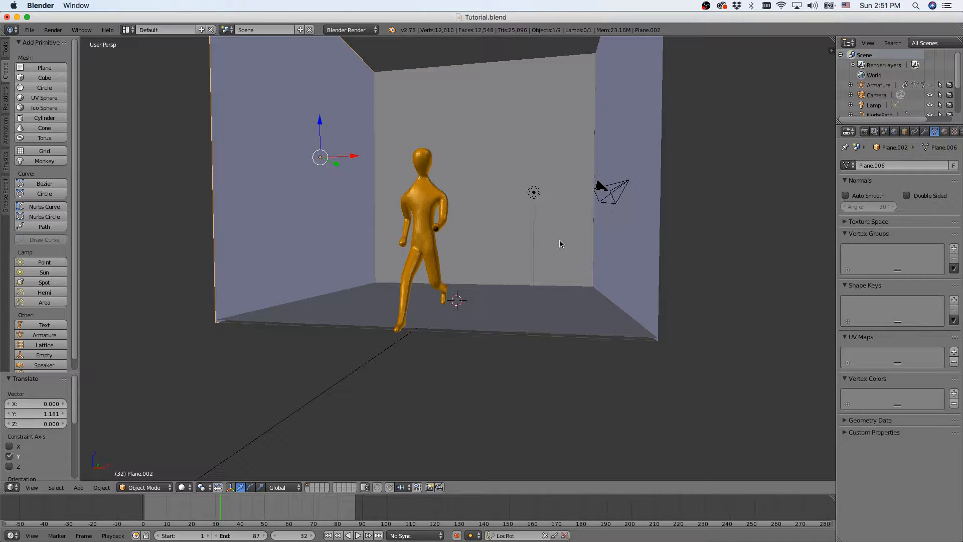
right_click(643, 244)
right_click(298, 197)
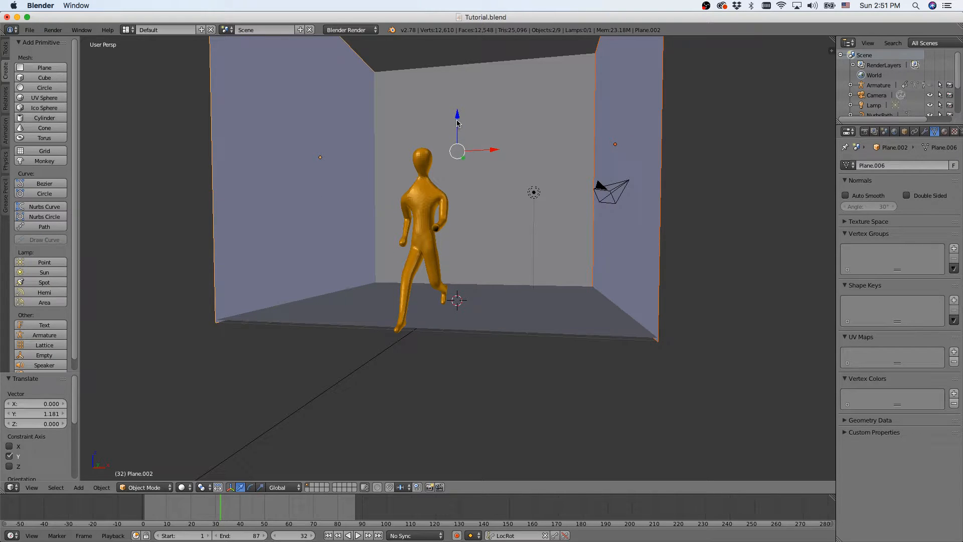
drag(457, 123, 457, 121)
Move the back wall about 0.06 along Y to close the corner with the side walls
middle_drag(494, 178, 417, 239)
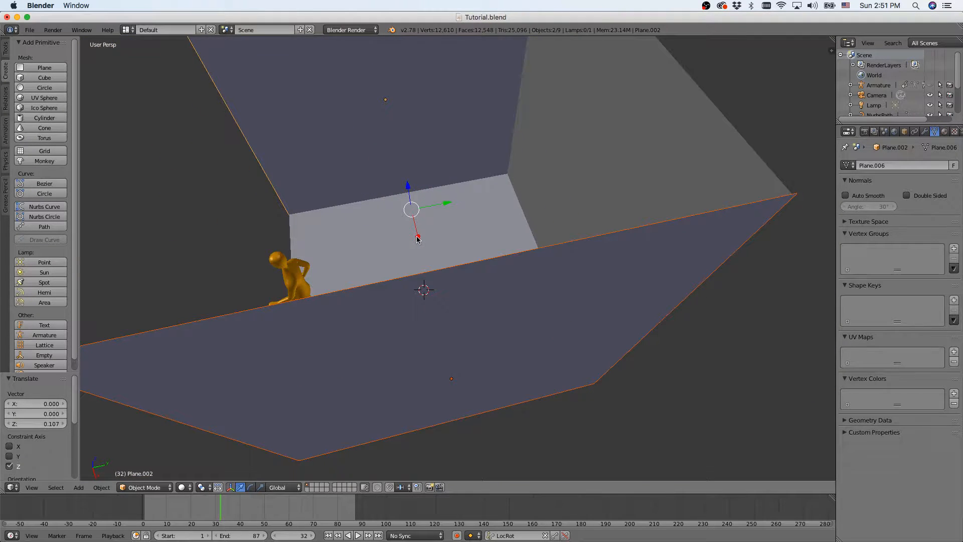
middle_drag(534, 236, 489, 207)
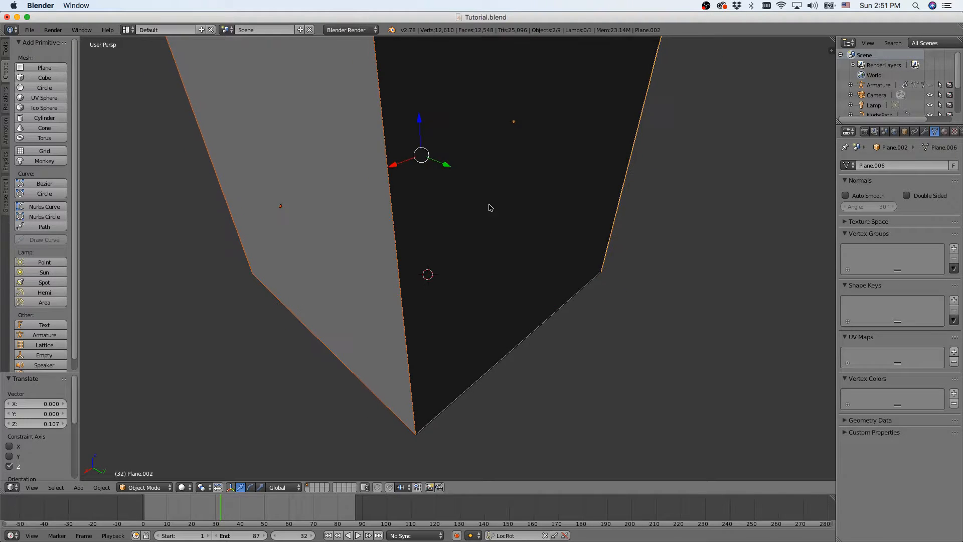
right_click(534, 189)
key(g)
key(y)
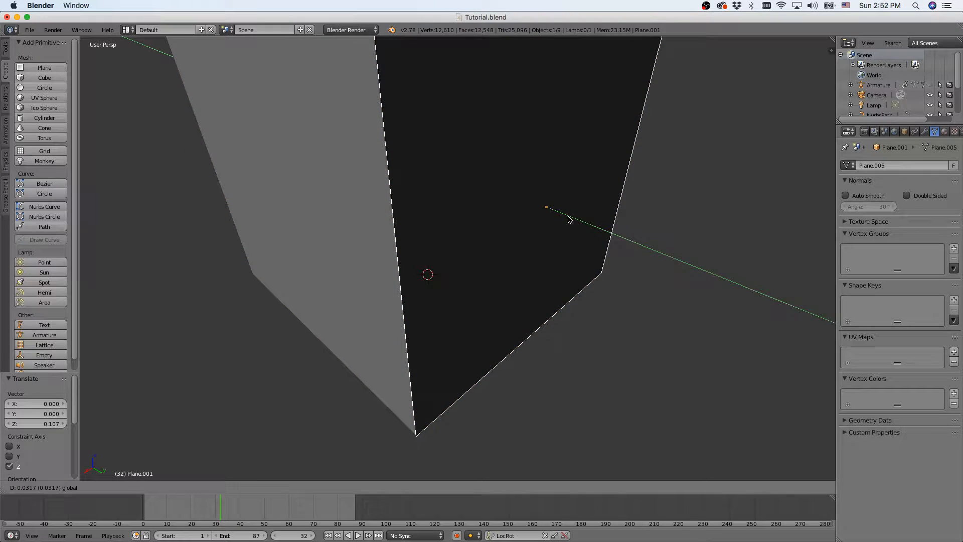
click(569, 216)
Duplicate the floor plane and raise the copy about 16.13 along Z to form a ceiling on the walls
middle_drag(520, 192, 687, 181)
right_click(453, 297)
scroll(453, 298, down, 4)
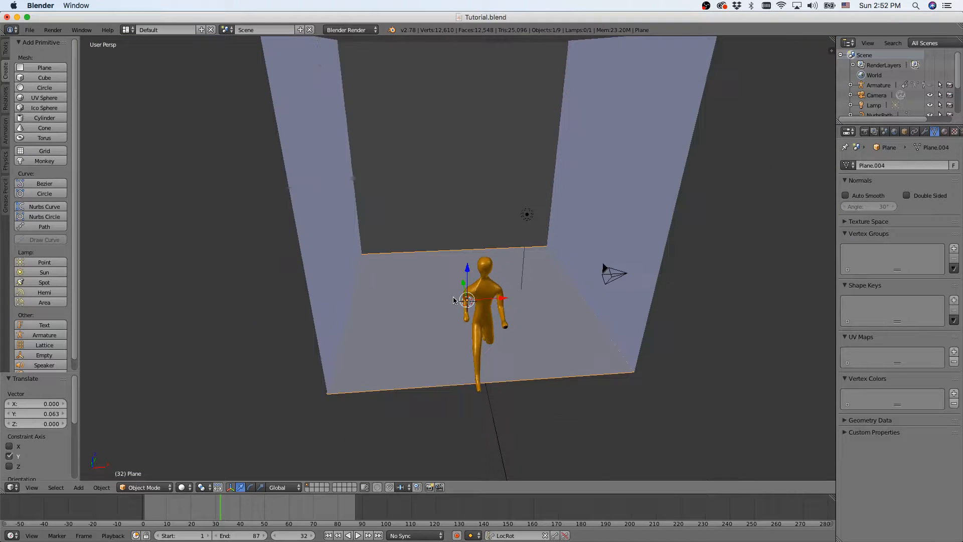
key(shift+d)
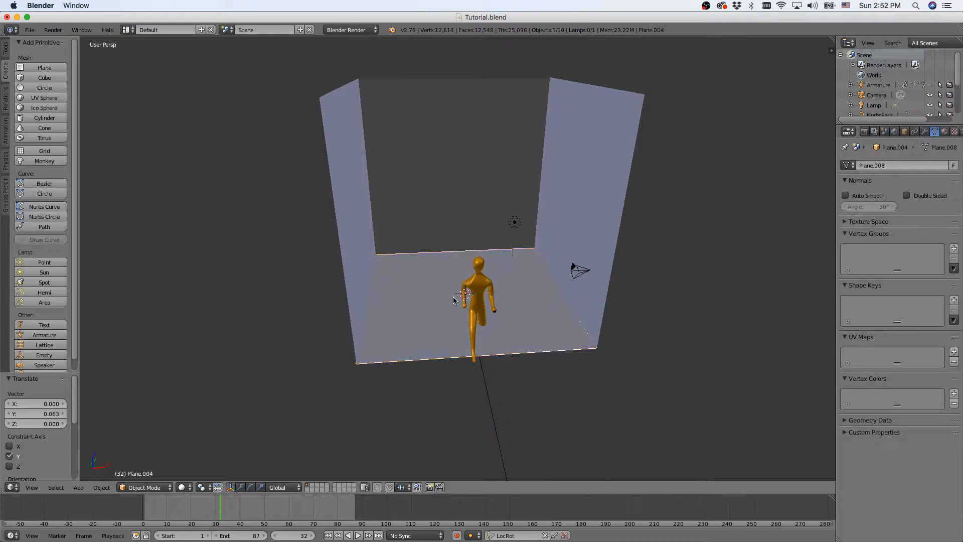
key(z)
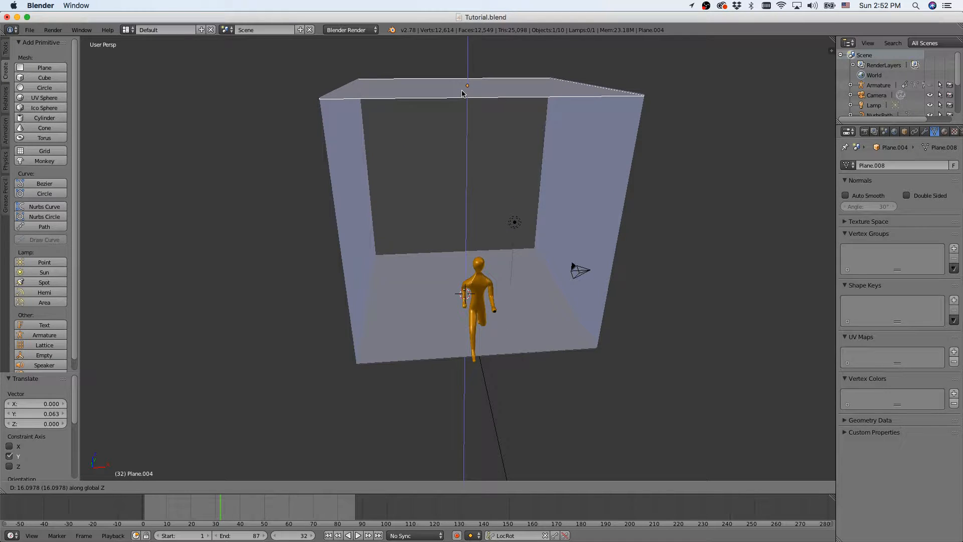
click(462, 93)
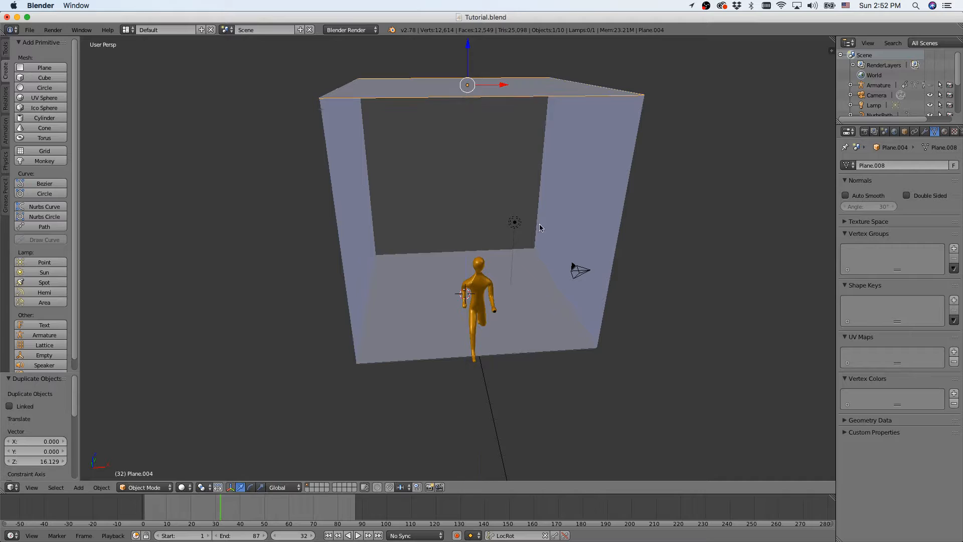
mouse_move(549, 250)
middle_down()
mouse_move(502, 231)
mouse_move(529, 212)
mouse_move(544, 222)
mouse_move(541, 240)
middle_up()
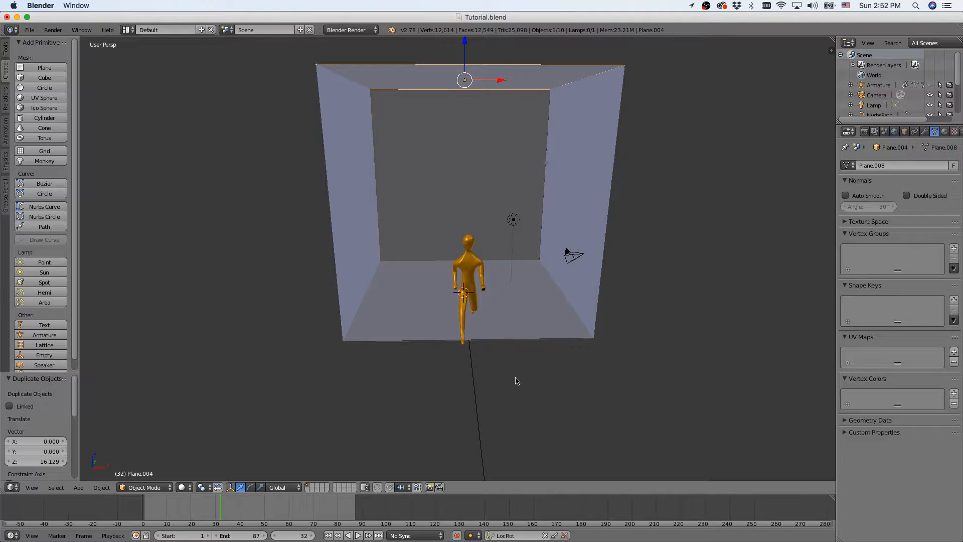
At frame 0, select the floor, ceiling and all three walls and move them together about 2.63 along negative Y
drag(219, 509, 132, 525)
right_click(432, 217)
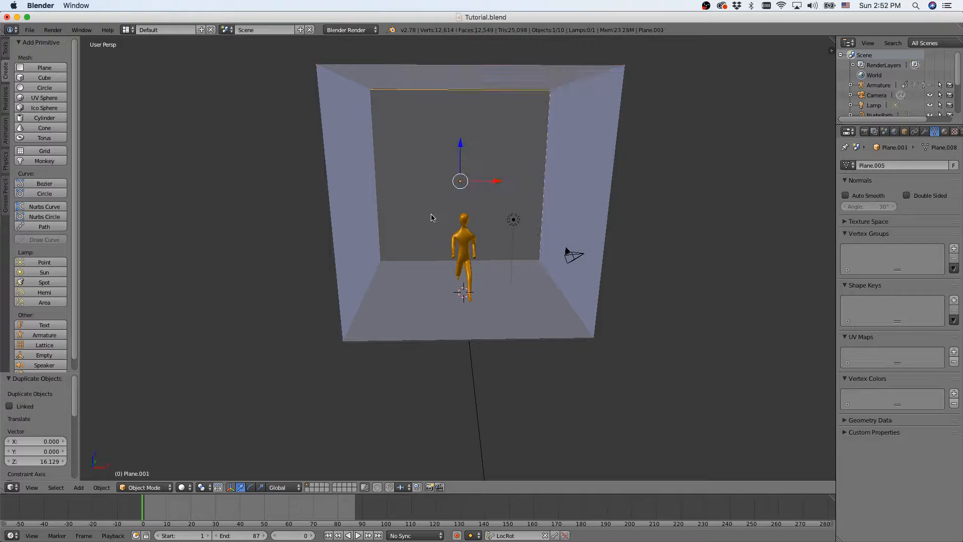
shift+right_click(379, 220)
shift+right_click(486, 267)
shift+right_click(592, 200)
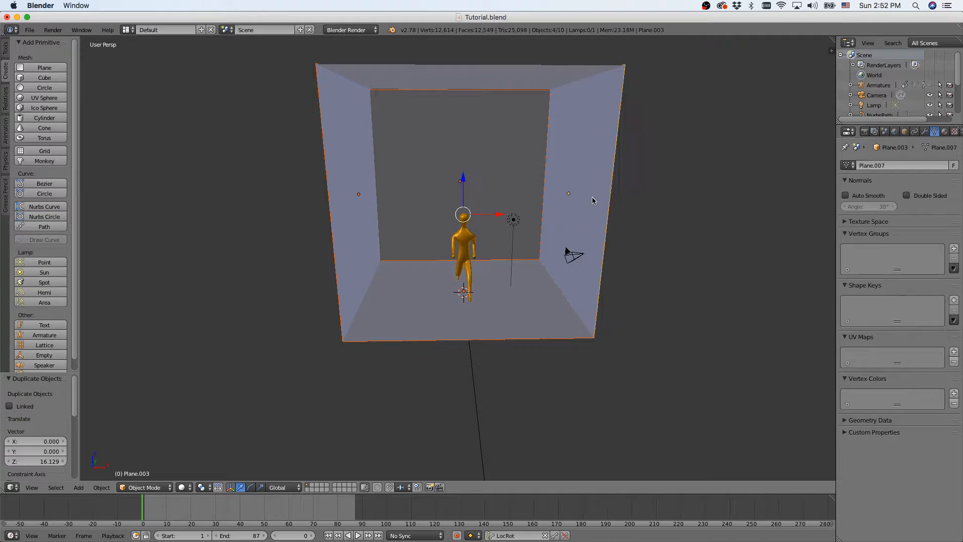
shift+right_click(473, 77)
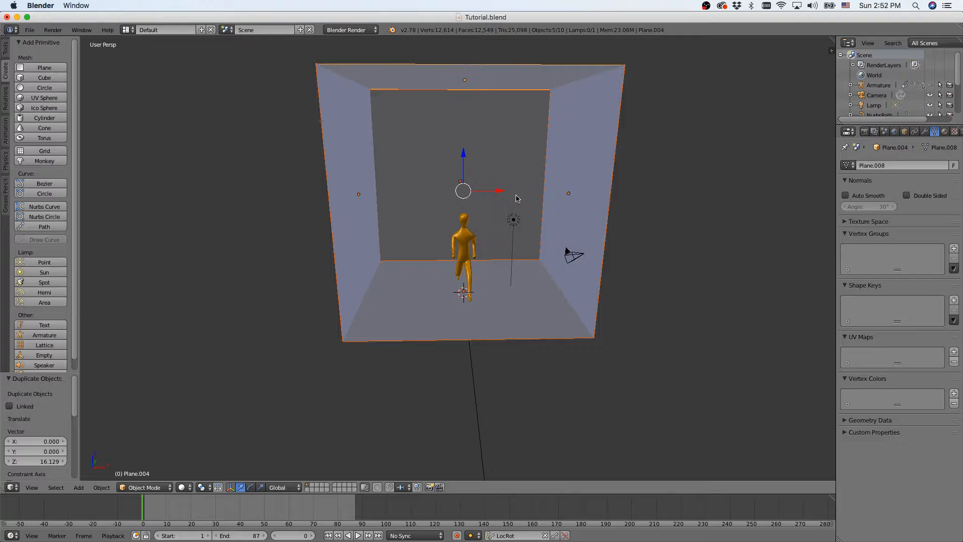
scroll(486, 229, up, 2)
scroll(487, 228, down, 2)
middle_drag(492, 229, 476, 192)
drag(475, 190, 451, 197)
Play the animation briefly, stop it, and move the whole room a further 3.99 or so along negative Y
key(alt+a)
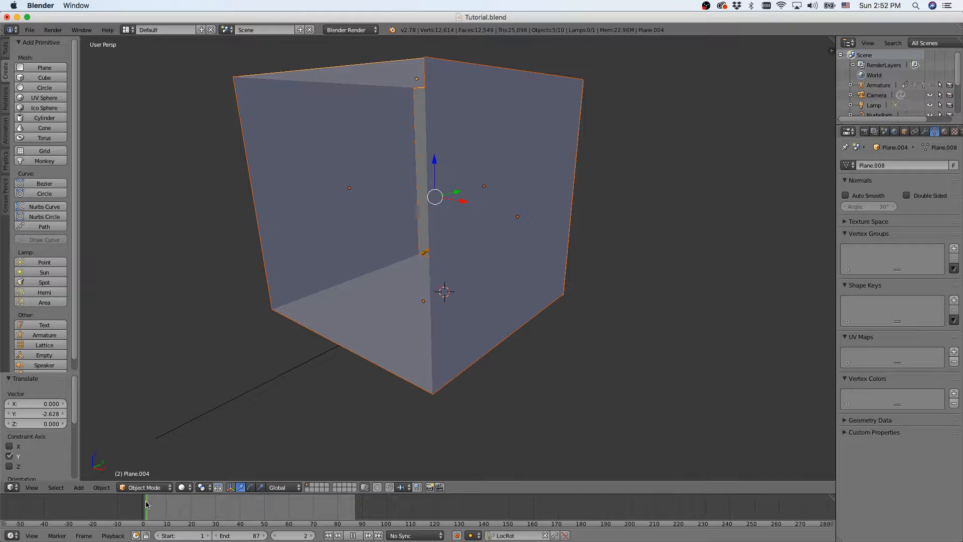
key(alt+a)
middle_drag(300, 375, 327, 377)
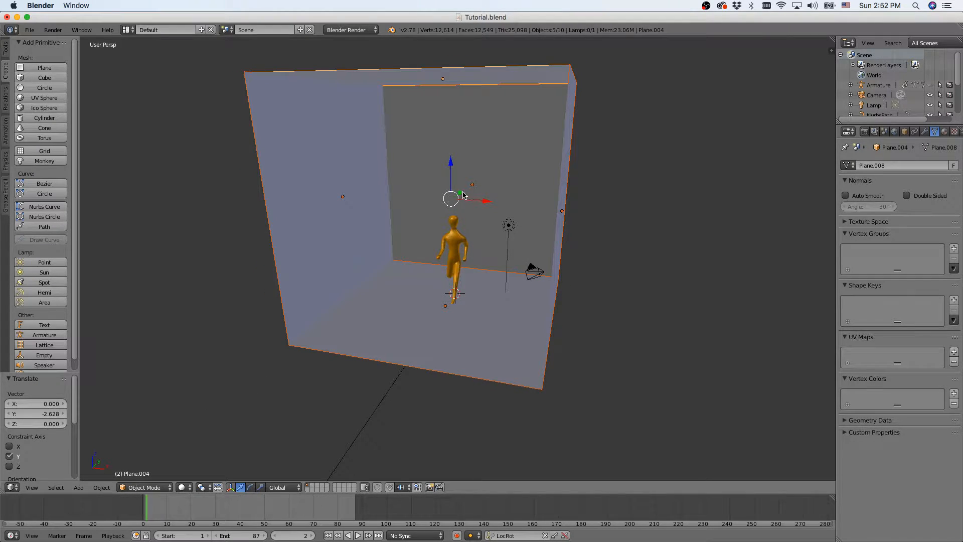
drag(463, 195, 445, 211)
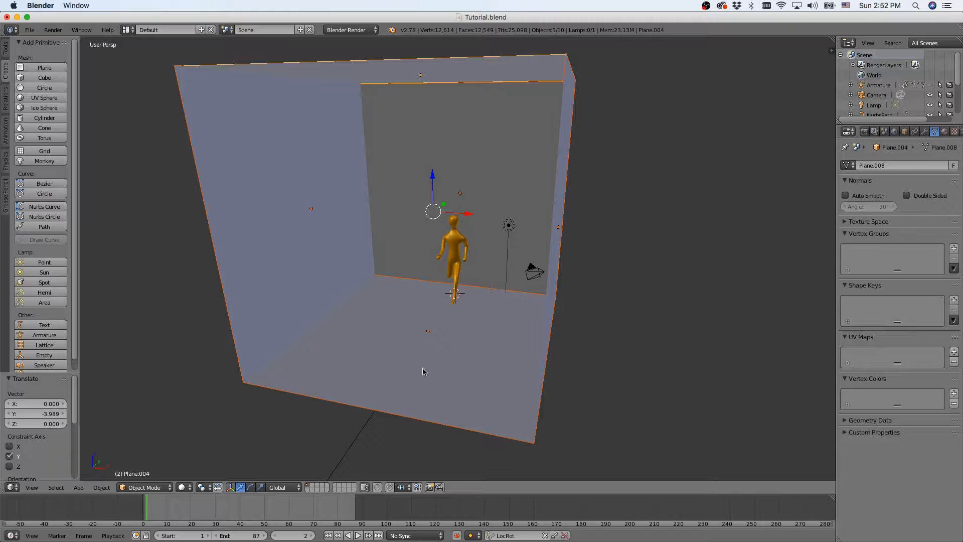
Play the animation while viewing the room through its open front, return to frame 2 and stop playback
scroll(455, 300, up, 2)
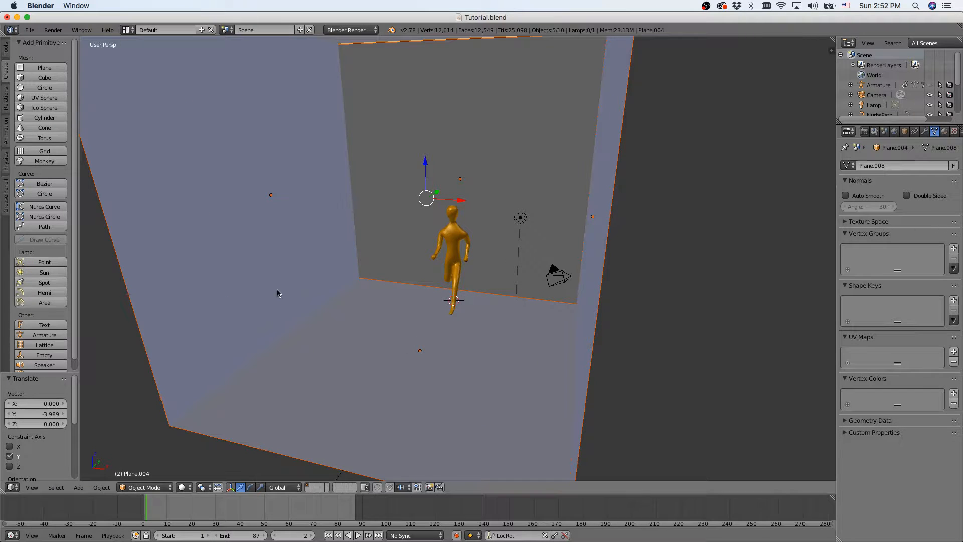
middle_drag(277, 290, 304, 297)
scroll(427, 299, down, 3)
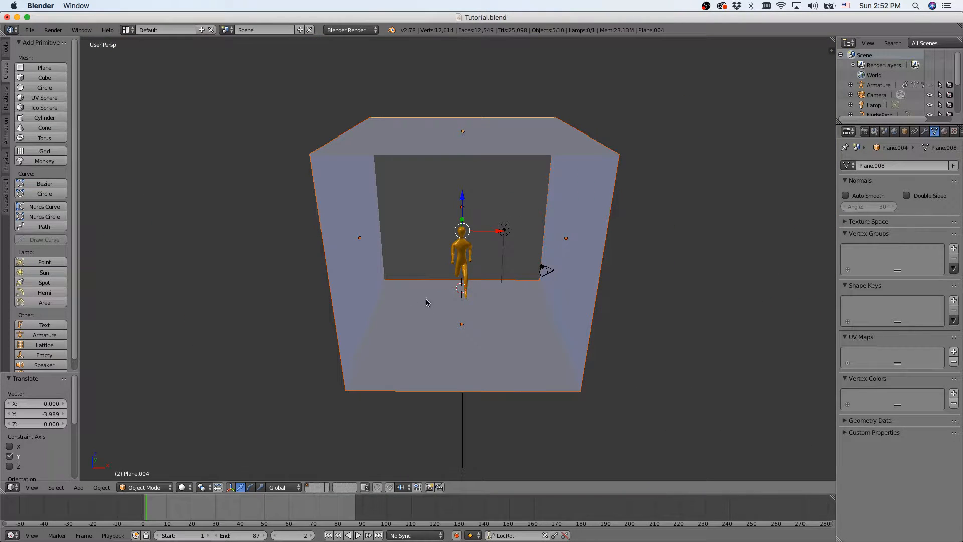
key(alt+a)
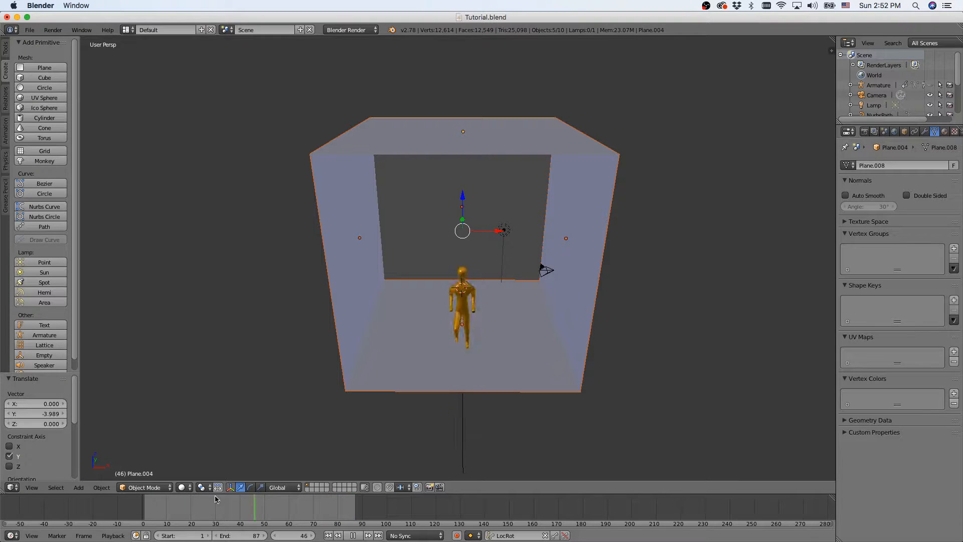
click(149, 506)
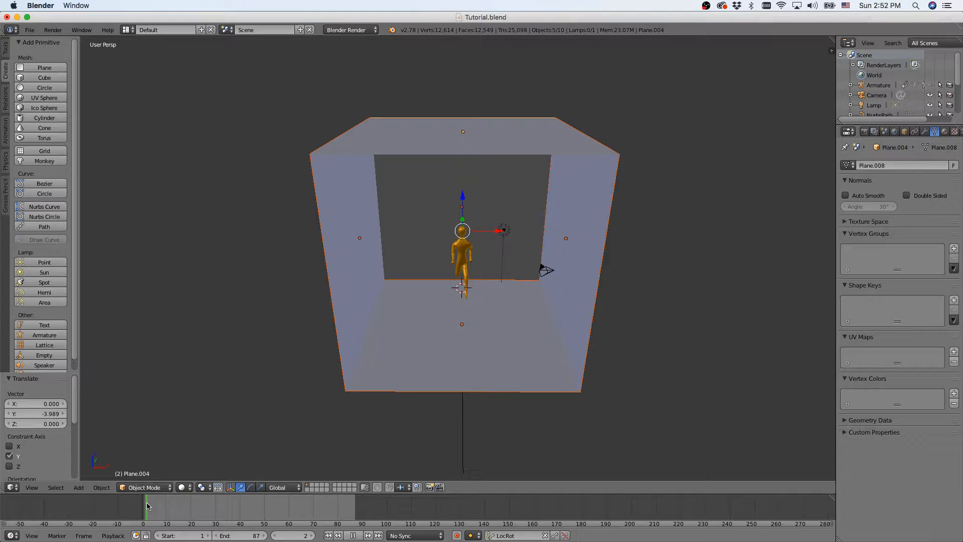
key(alt+a)
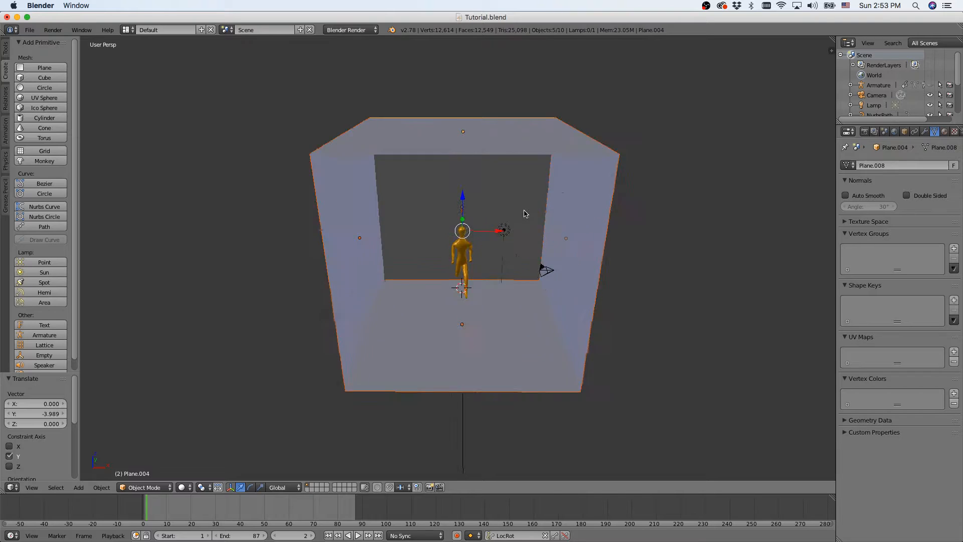
Give the back wall a new material with a dark red diffuse colour of about R 0.184, G 0.005, B 0.000
mouse_move(524, 234)
middle_down()
mouse_move(510, 199)
mouse_move(526, 226)
middle_up()
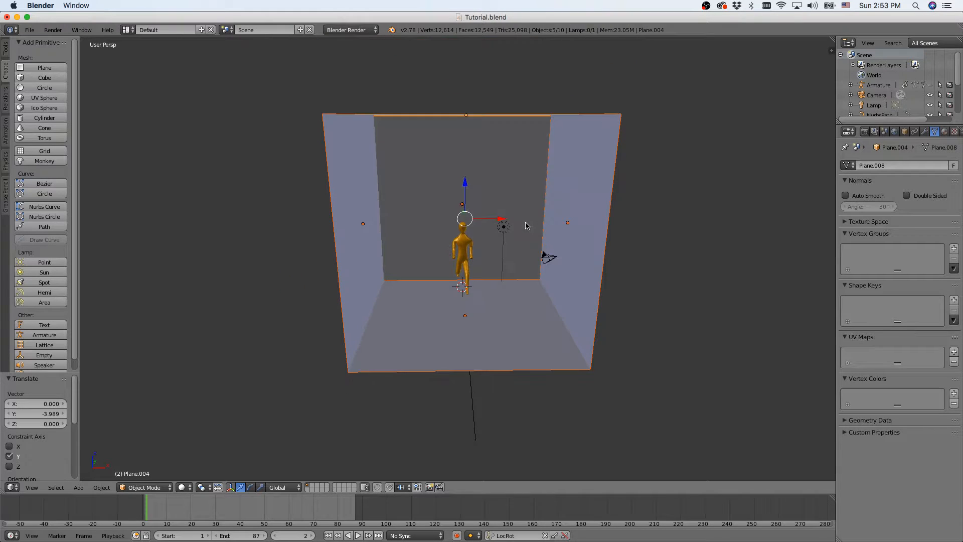
right_click(419, 185)
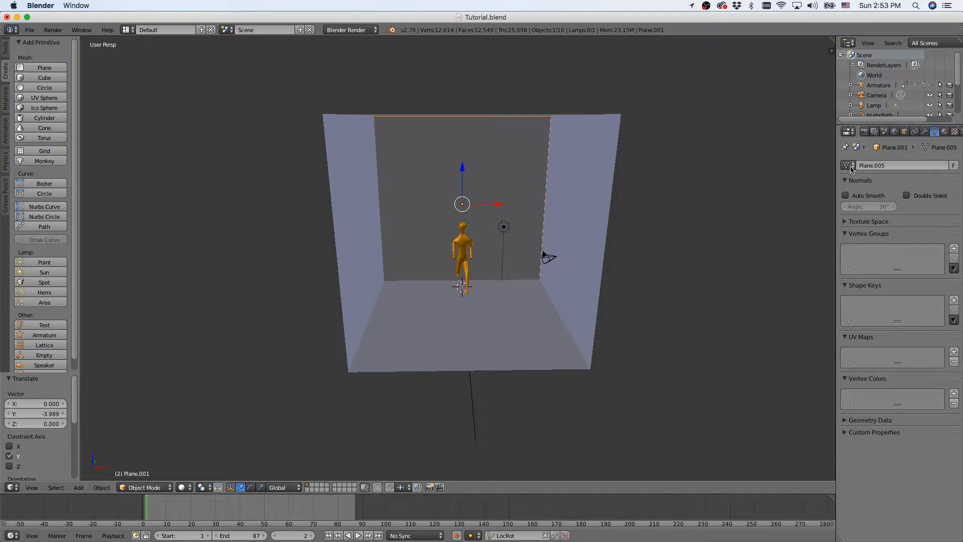
click(945, 131)
click(898, 198)
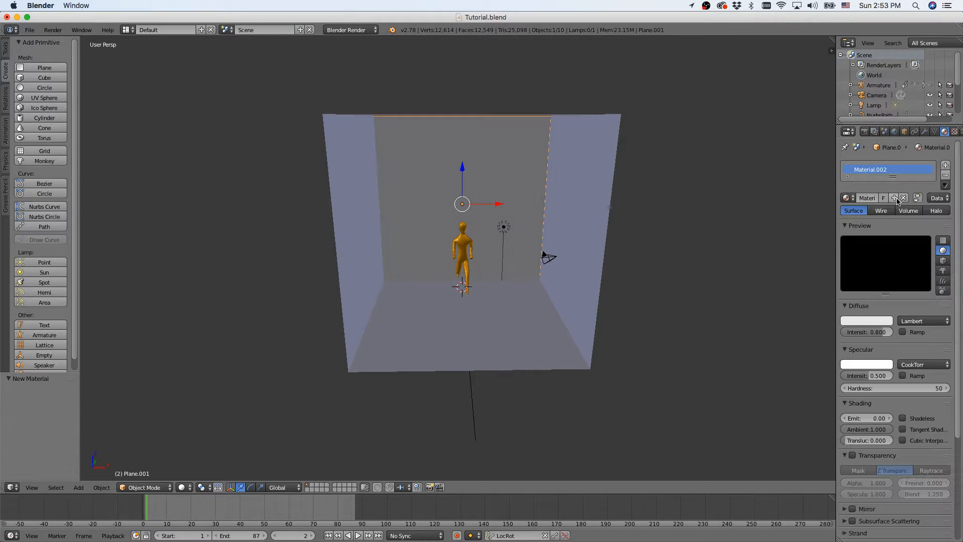
click(880, 322)
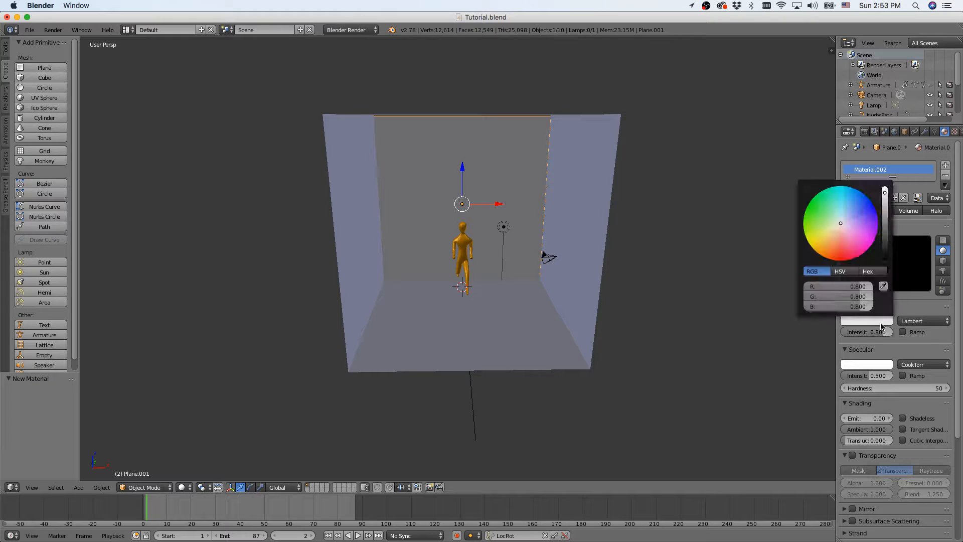
mouse_move(821, 245)
mouse_down()
mouse_move(810, 241)
mouse_move(843, 254)
mouse_move(837, 262)
mouse_up()
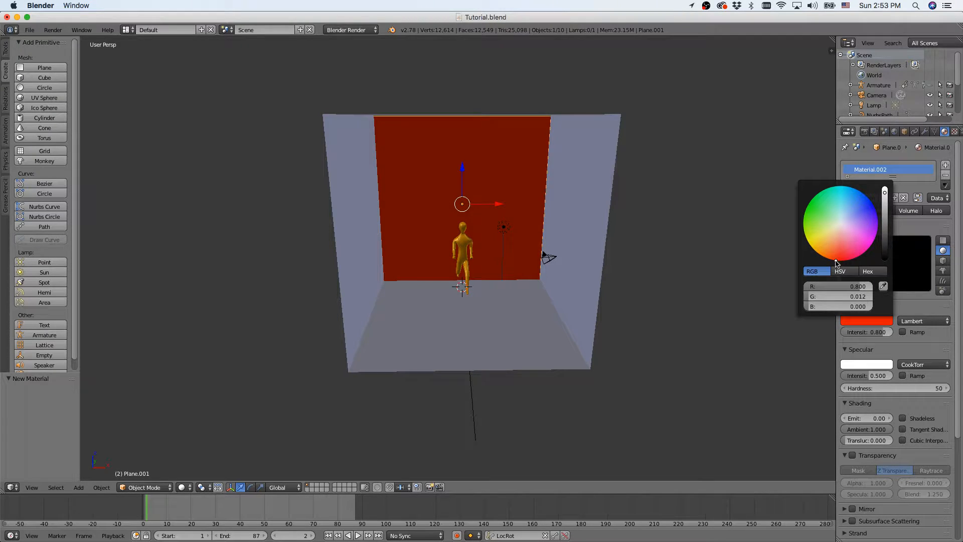
drag(883, 223, 885, 227)
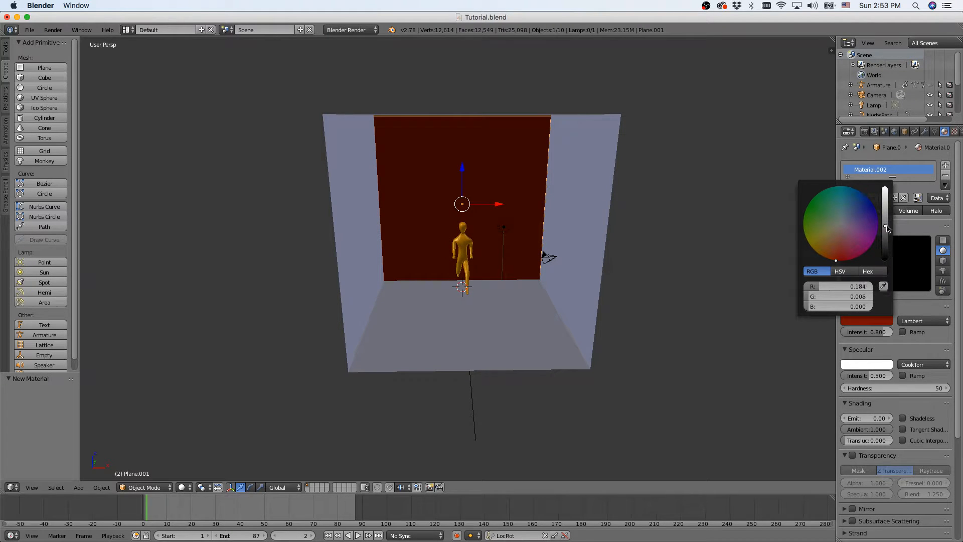
Assign the back wall's dark red material, Material.002, to the right side wall
right_click(566, 191)
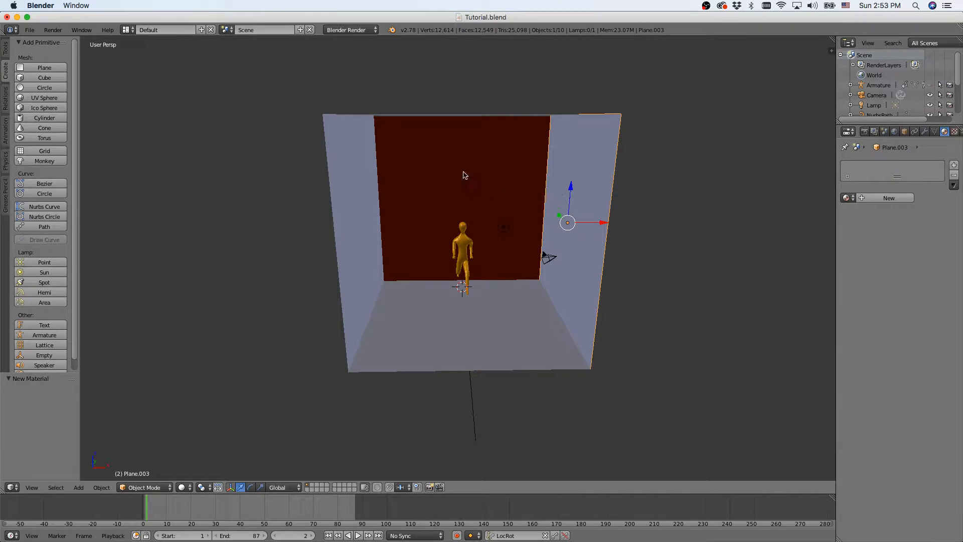
click(876, 200)
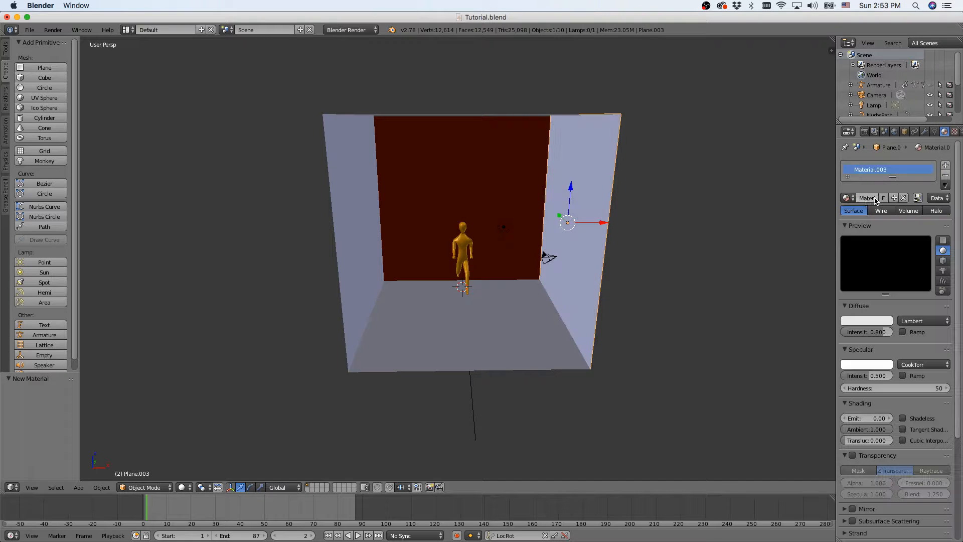
click(847, 200)
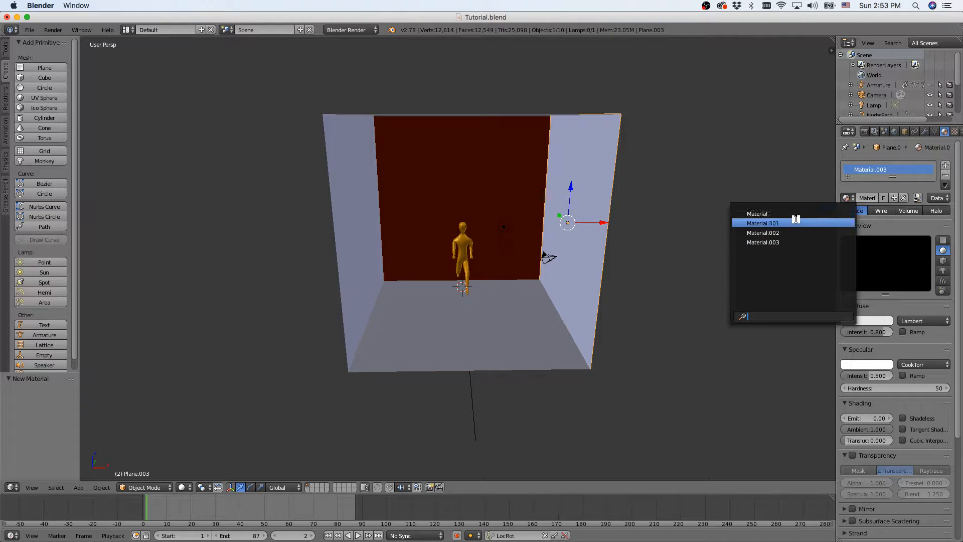
click(777, 231)
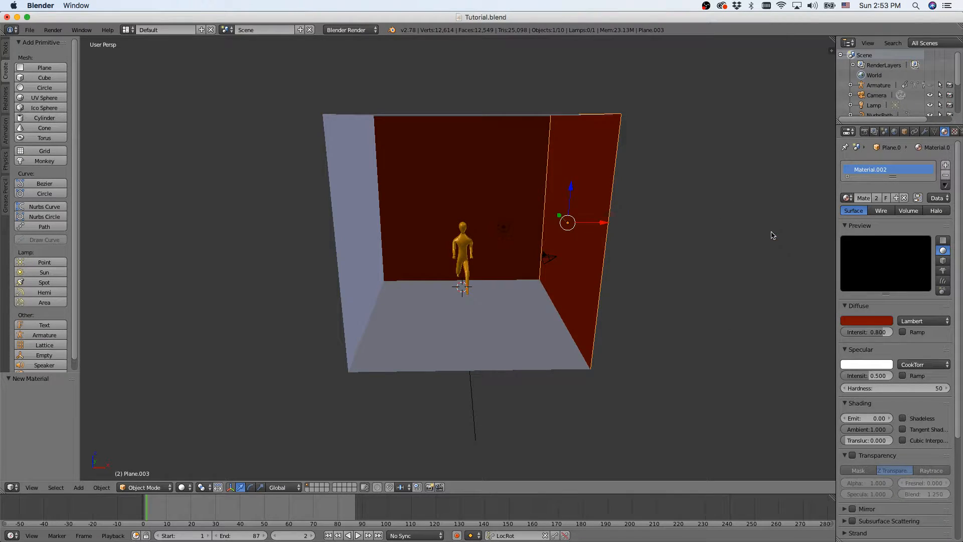
Assign the dark red Material.002 to the left side wall as well
right_click(352, 199)
click(866, 198)
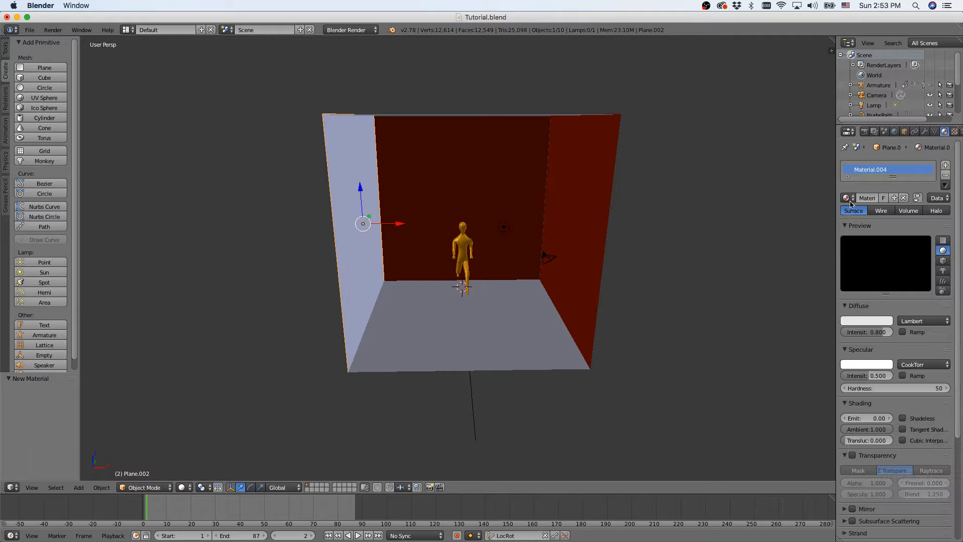
click(847, 198)
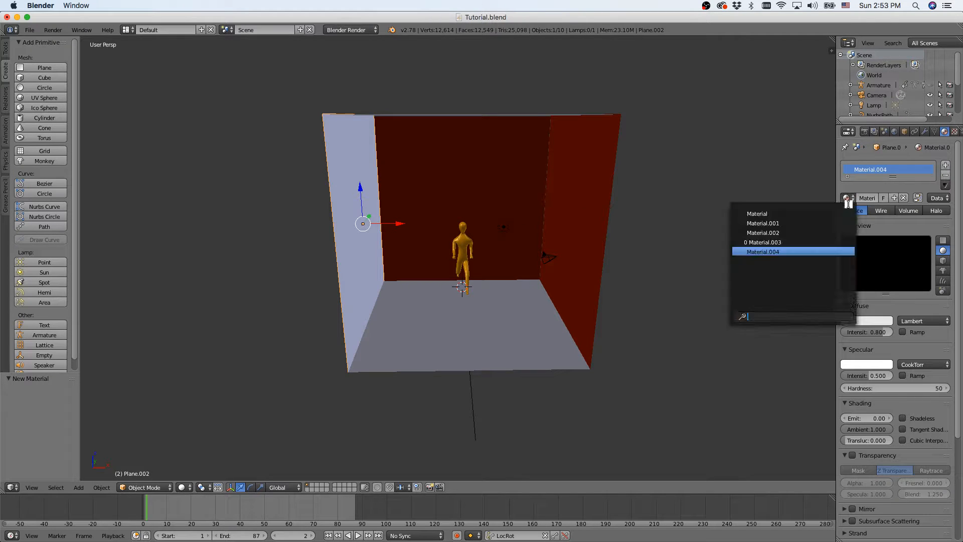
click(786, 242)
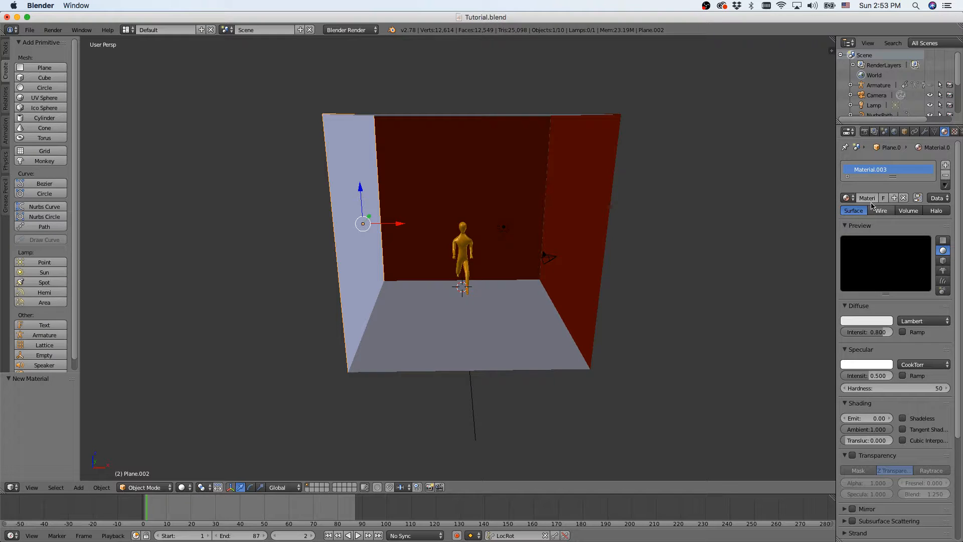
click(847, 197)
click(798, 232)
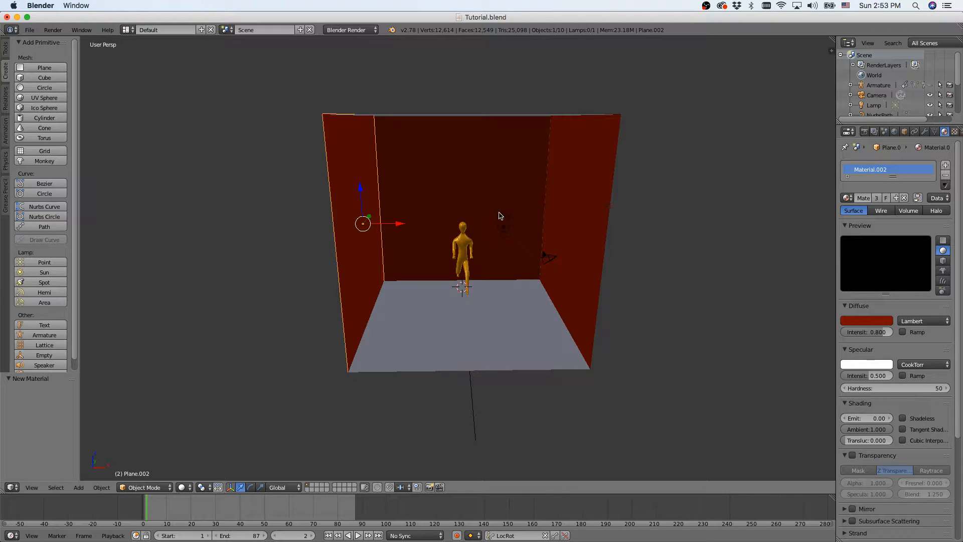
Give the floor a new material of its own with a bright pinkish-red diffuse colour
right_click(408, 298)
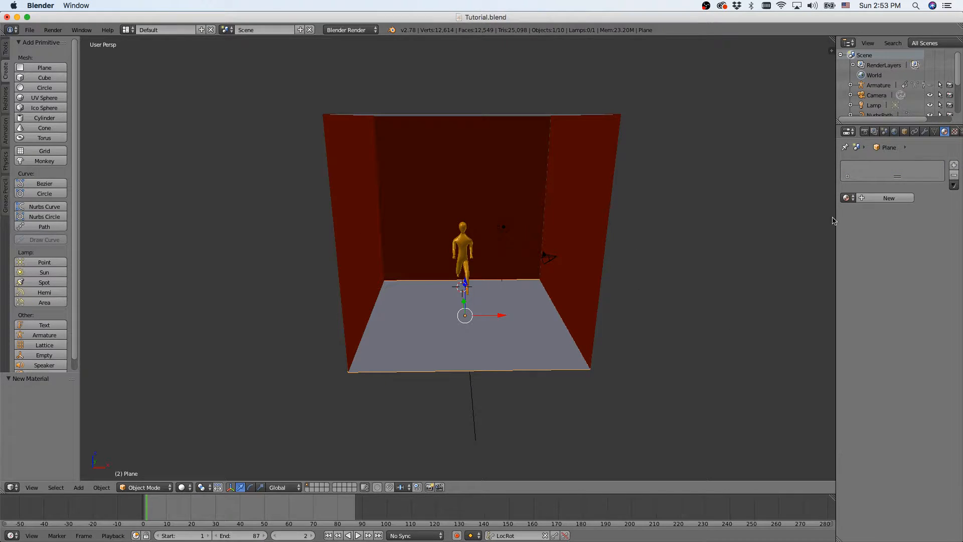
click(863, 198)
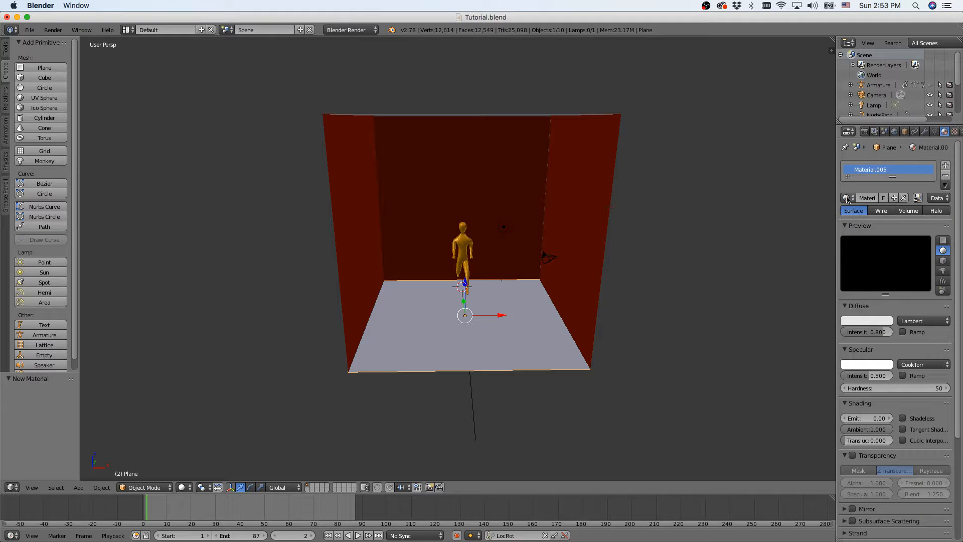
click(853, 201)
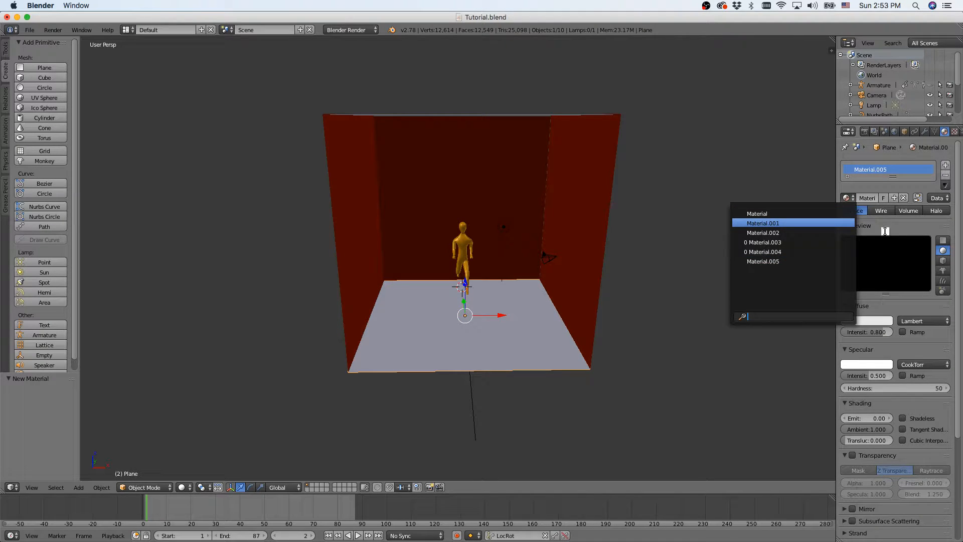
click(866, 324)
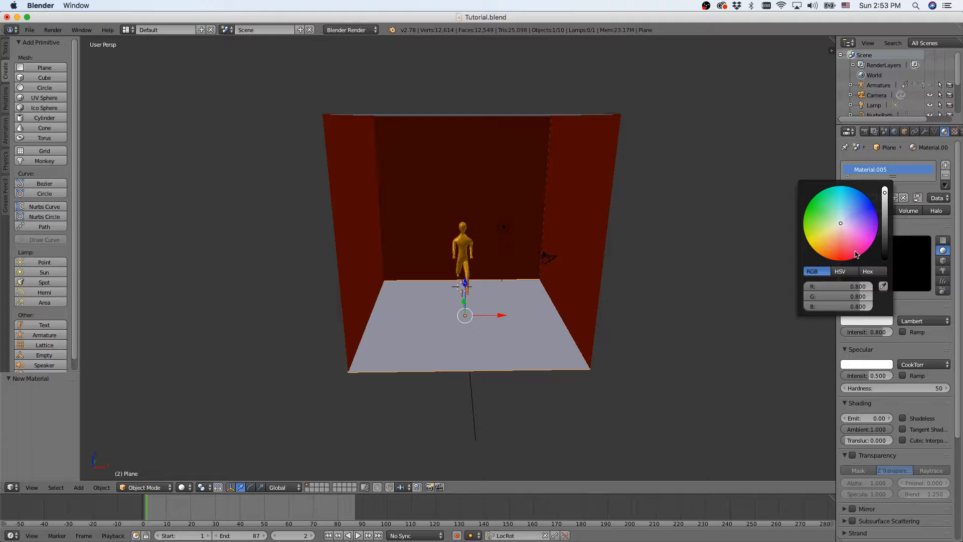
click(834, 244)
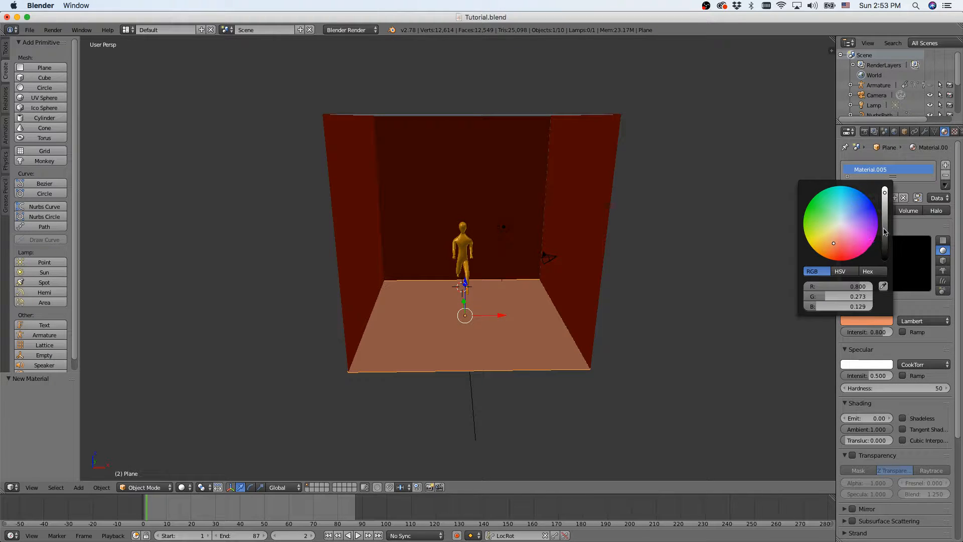
click(863, 243)
mouse_move(861, 247)
mouse_down()
mouse_move(844, 256)
mouse_move(851, 255)
mouse_up()
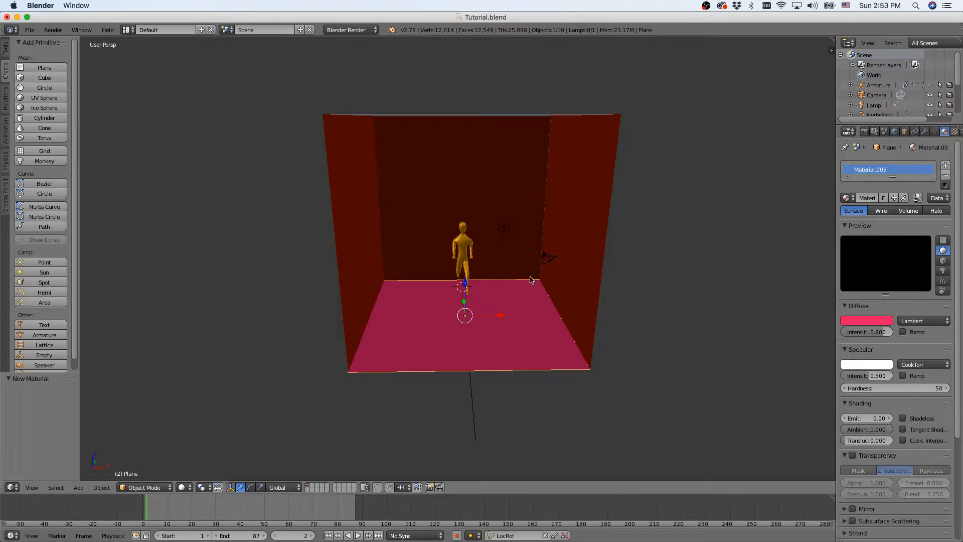
Assign the walls' dark red Material.002 to the ceiling plane
middle_drag(522, 260, 451, 166)
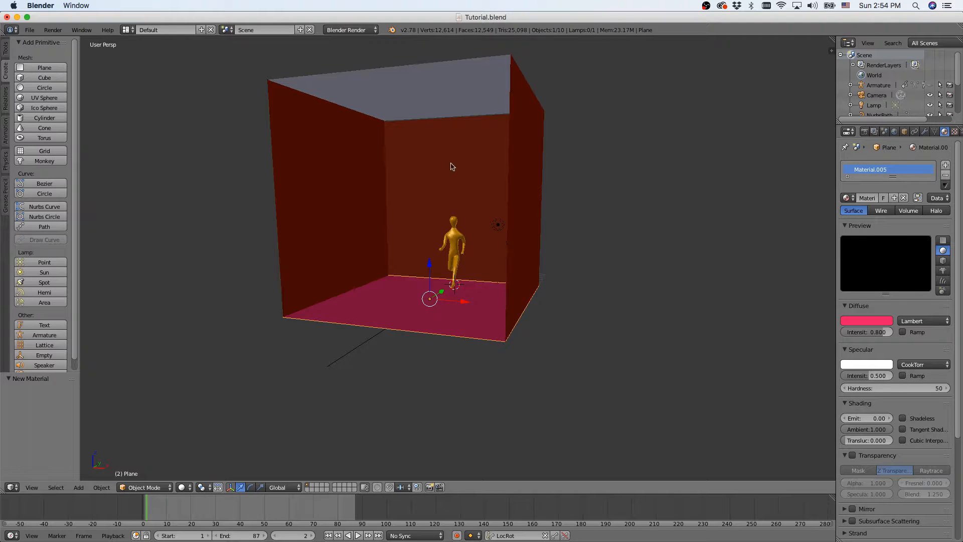
right_click(443, 108)
click(895, 199)
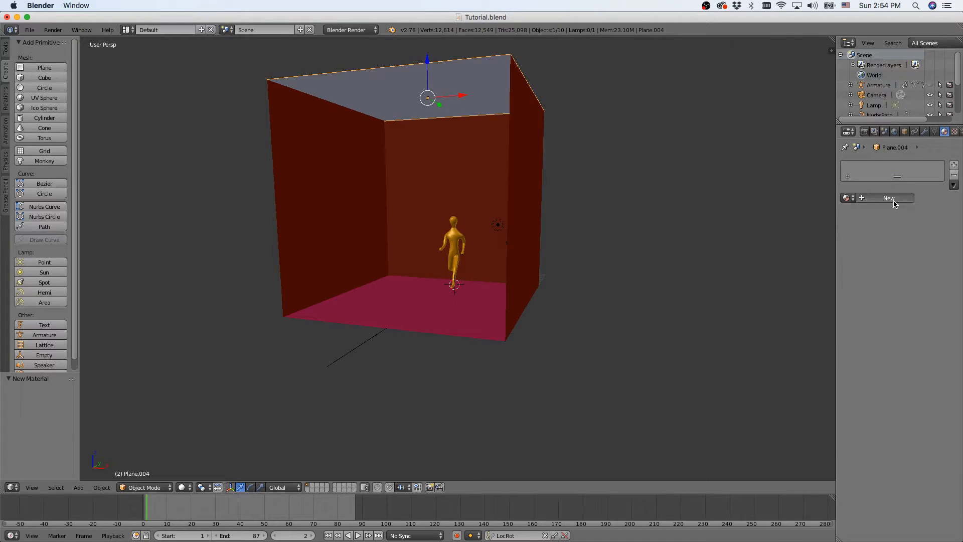
click(849, 198)
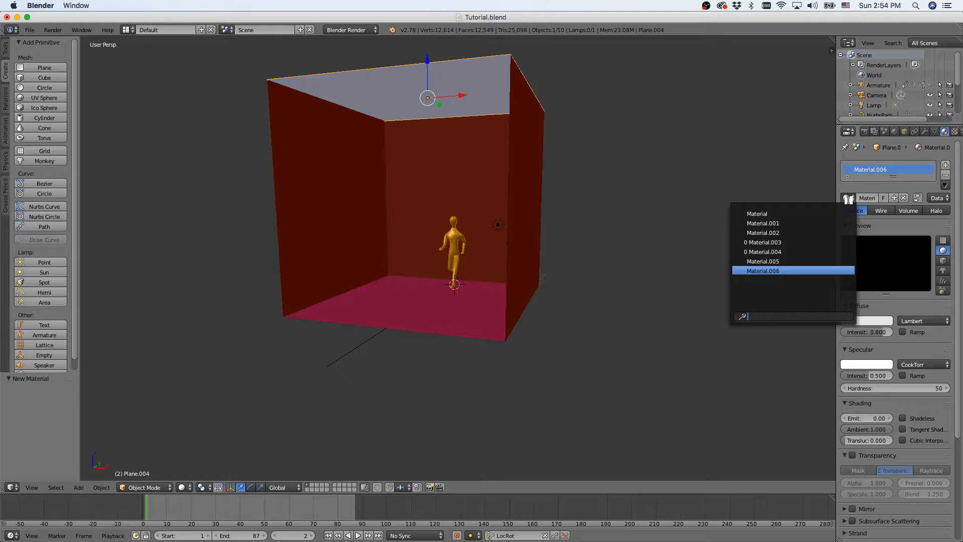
click(815, 233)
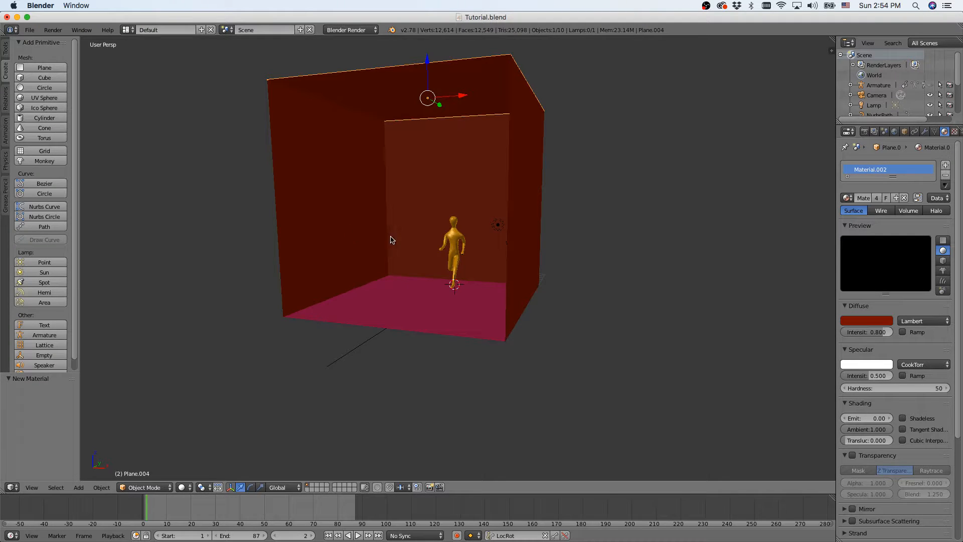
Move the lamp about 4.185 along negative X and about 6.345 along negative Y, further inside the room
scroll(393, 237, up, 2)
scroll(399, 233, down, 1)
middle_drag(390, 228, 415, 238)
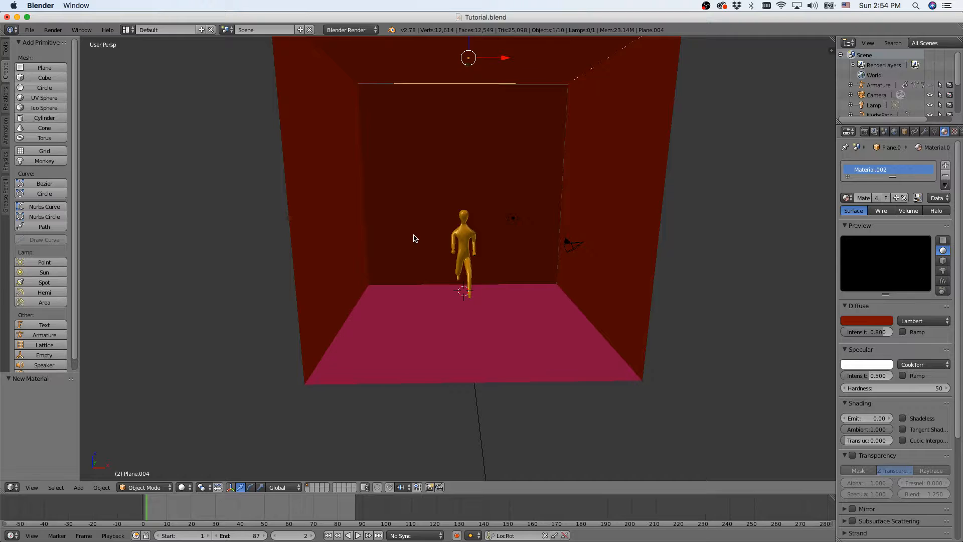
right_click(511, 222)
key(g)
key(x)
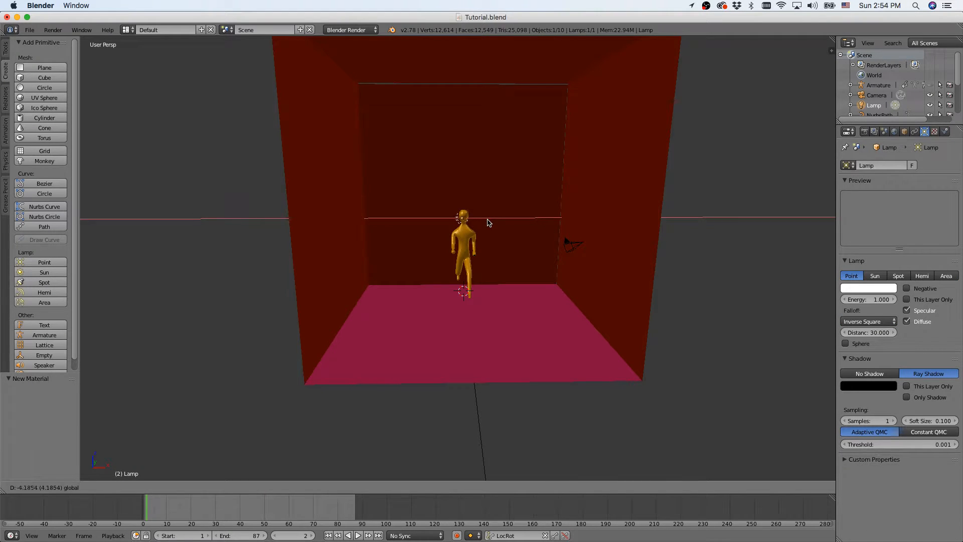
click(489, 223)
middle_drag(489, 222, 475, 221)
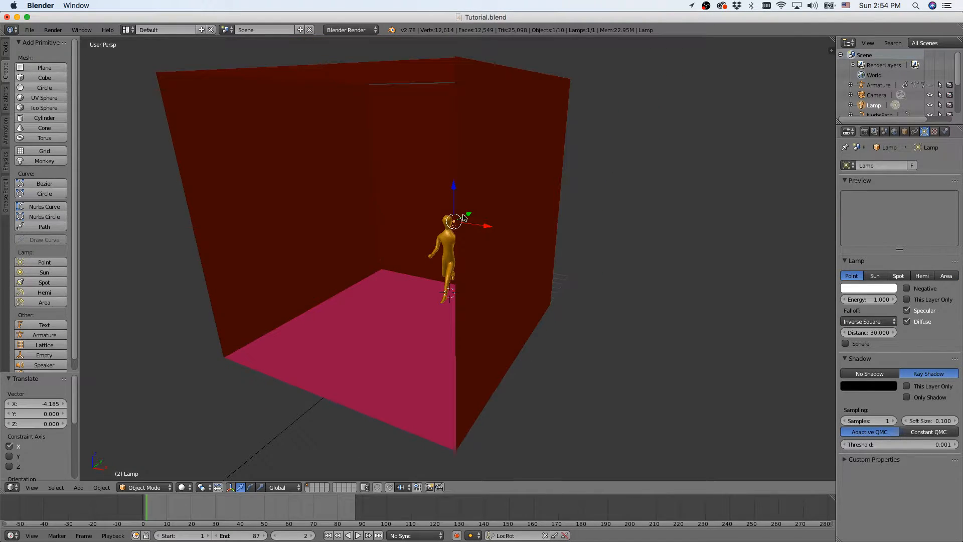
key(g)
key(y)
click(426, 241)
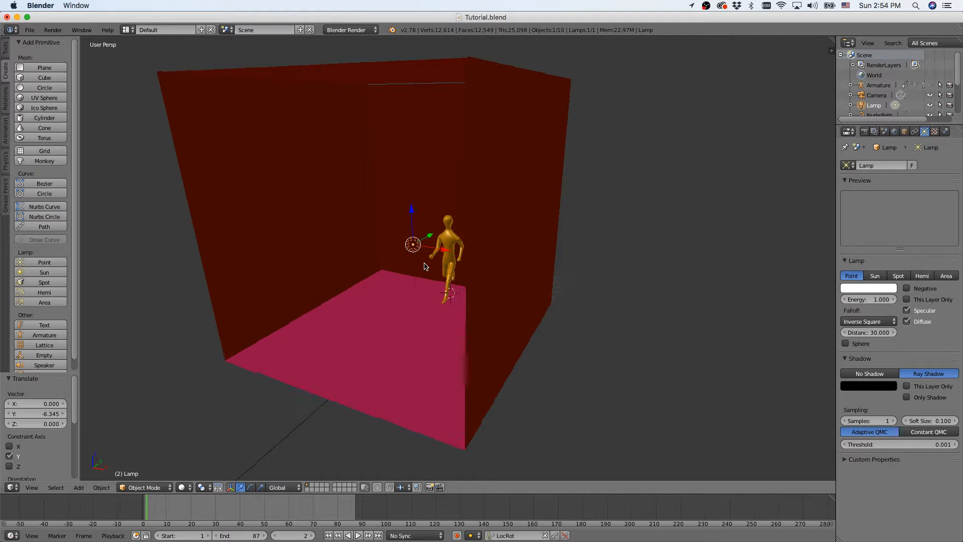
Move the back wall about 0.108 along negative Y against the edges of the side walls
middle_drag(424, 265, 345, 255)
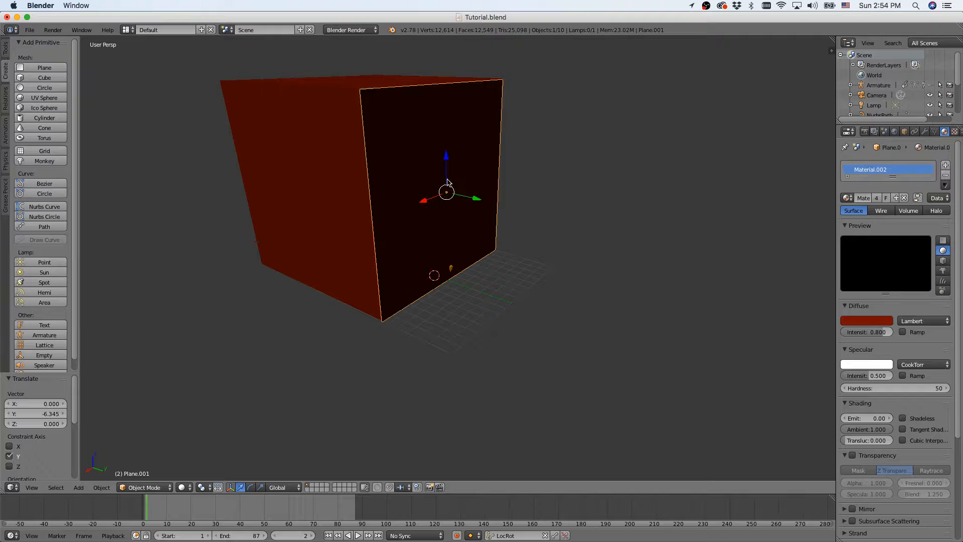
drag(449, 174, 464, 199)
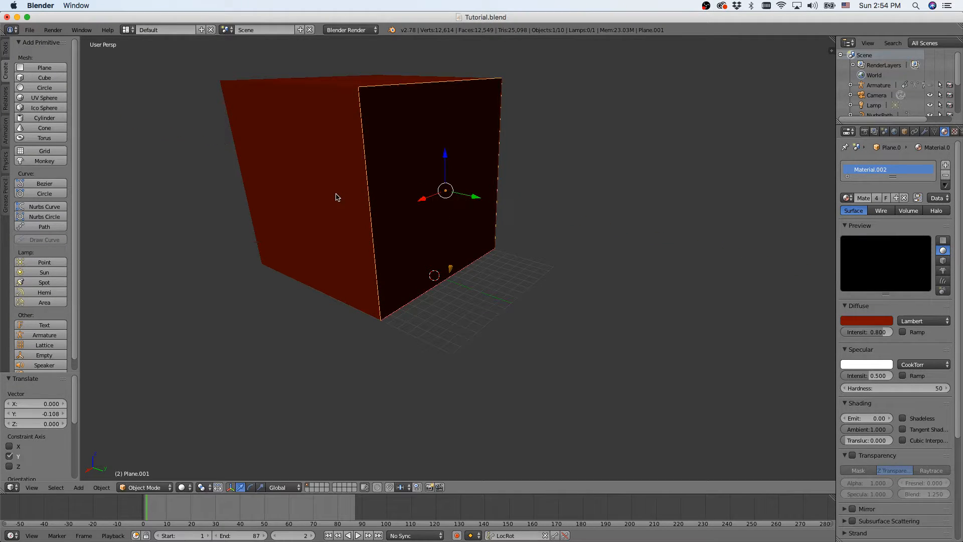
Face the room's open front and set the viewport shading to Material
middle_drag(338, 195, 494, 188)
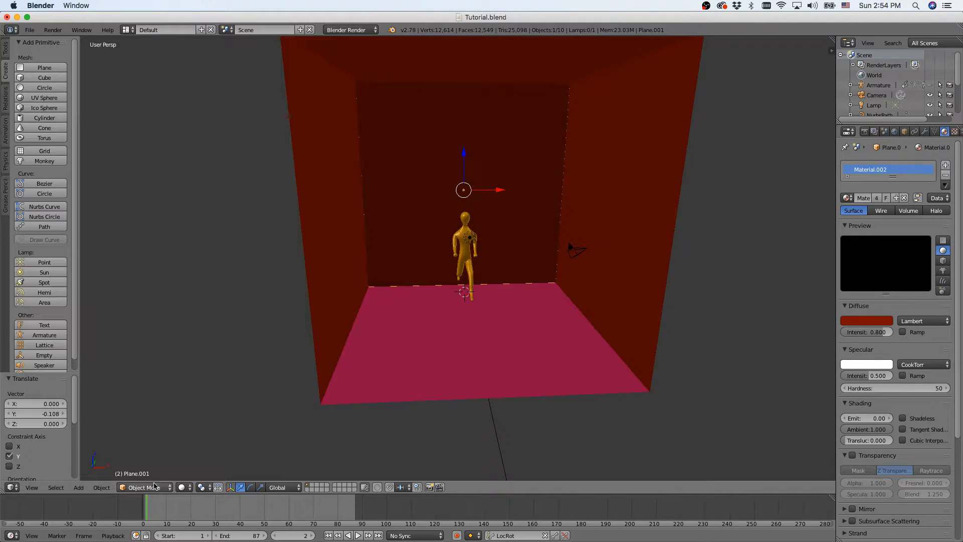
click(183, 487)
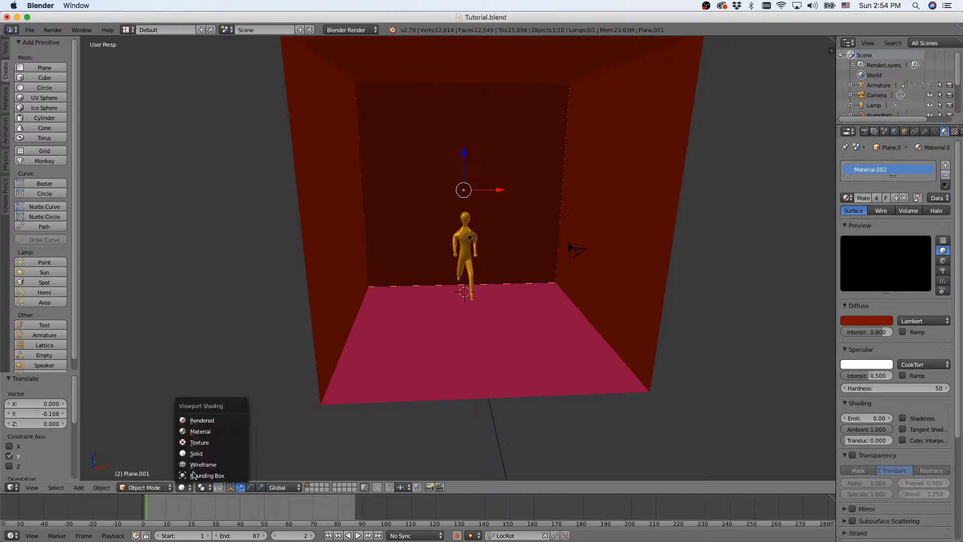
click(206, 432)
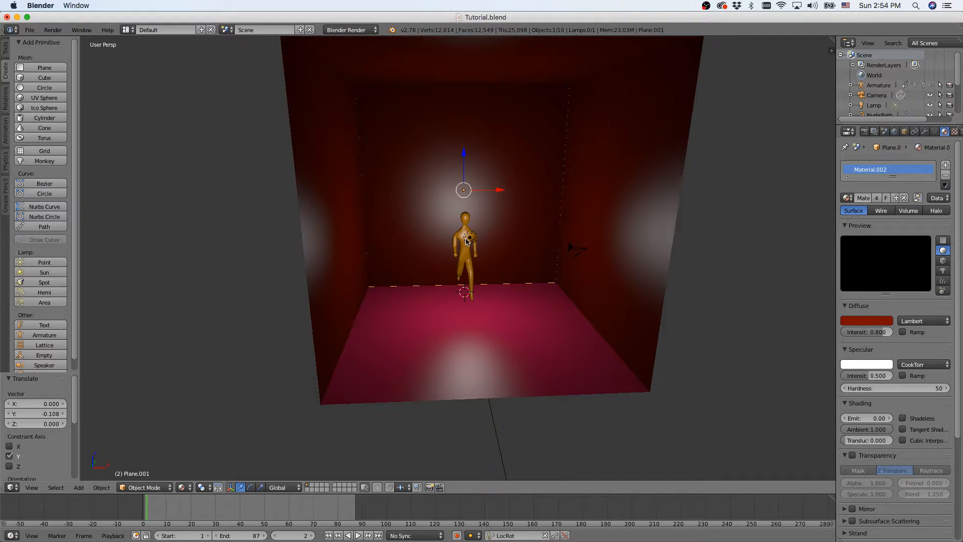
Raise the lamp inside the room about 1.859 along the Z axis
right_click(468, 239)
middle_drag(516, 326, 491, 328)
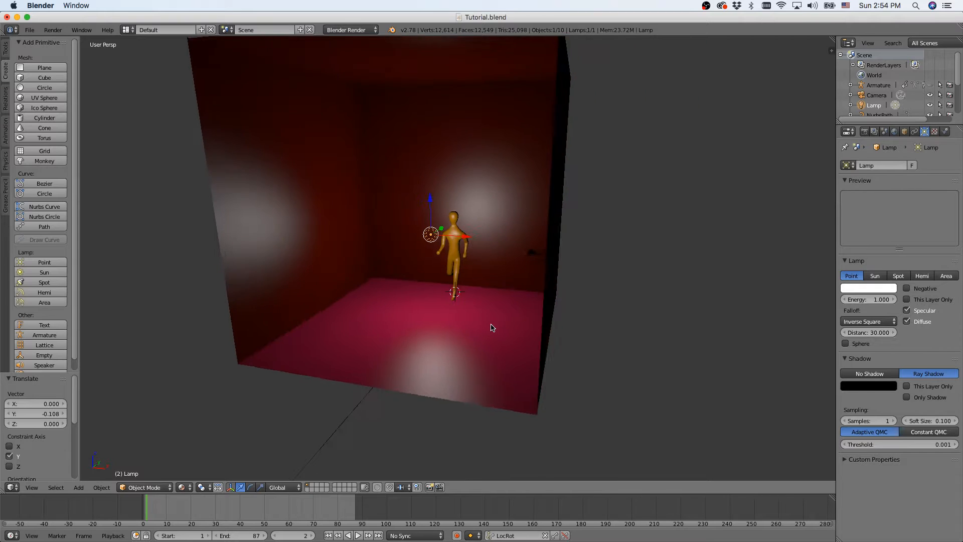
key(g)
key(z)
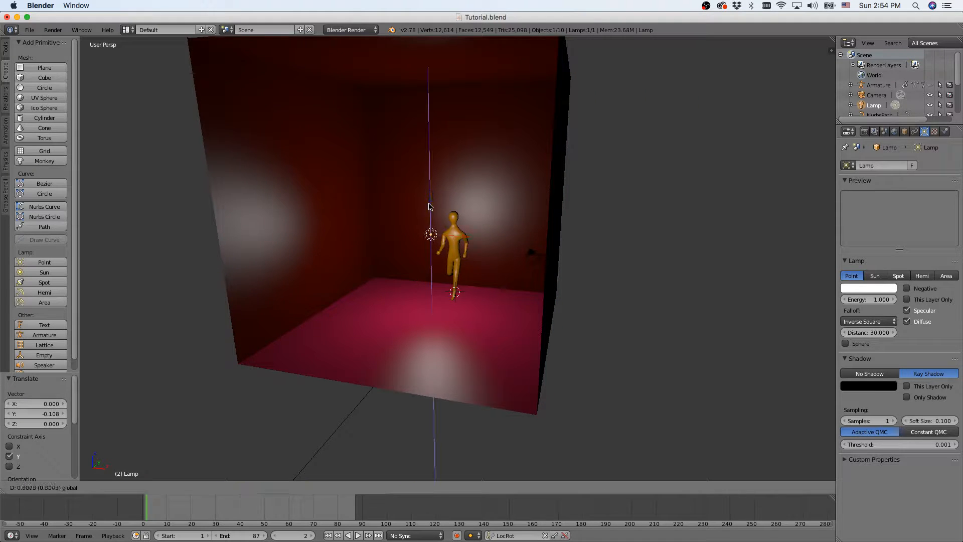
click(420, 180)
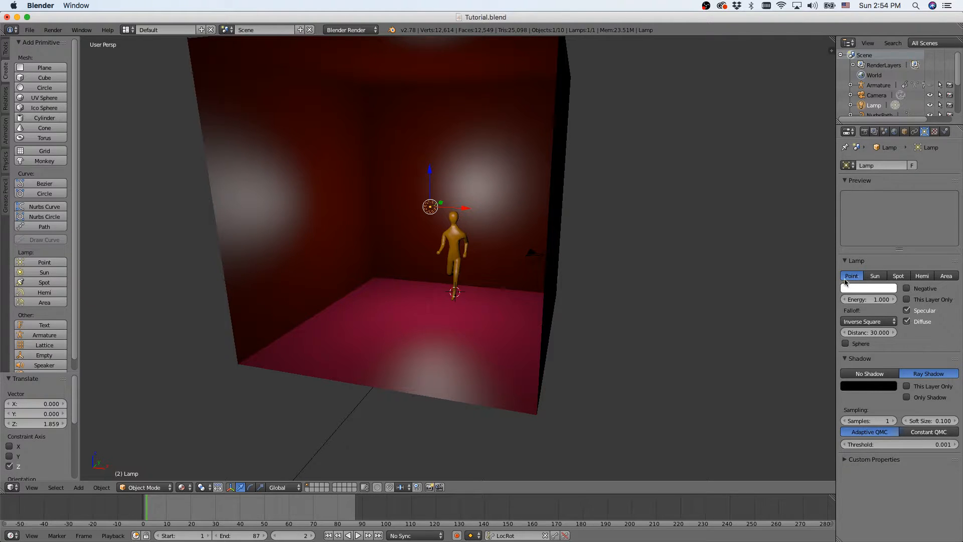
Change the lamp type to Spot and move it about 5.834 up along Z and about 8.103 along positive X
click(876, 276)
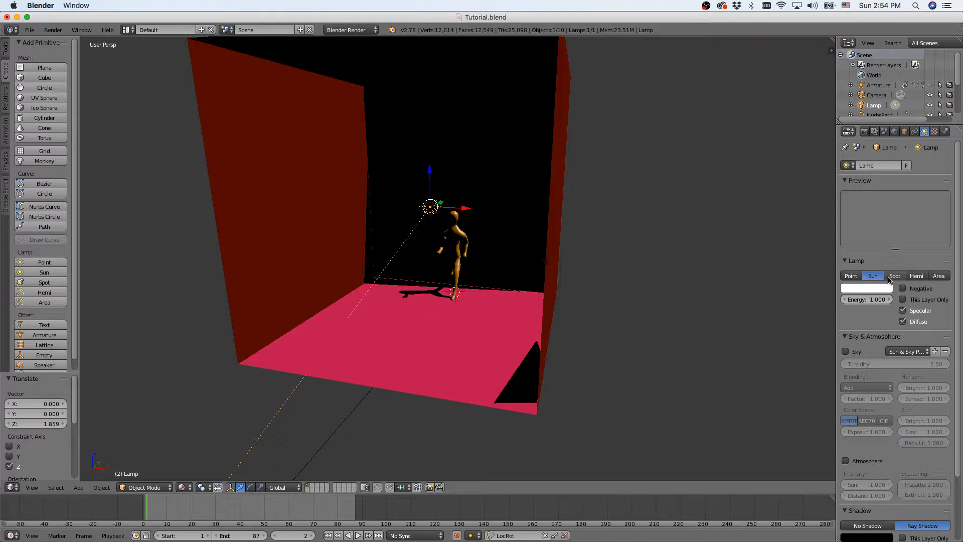
click(896, 276)
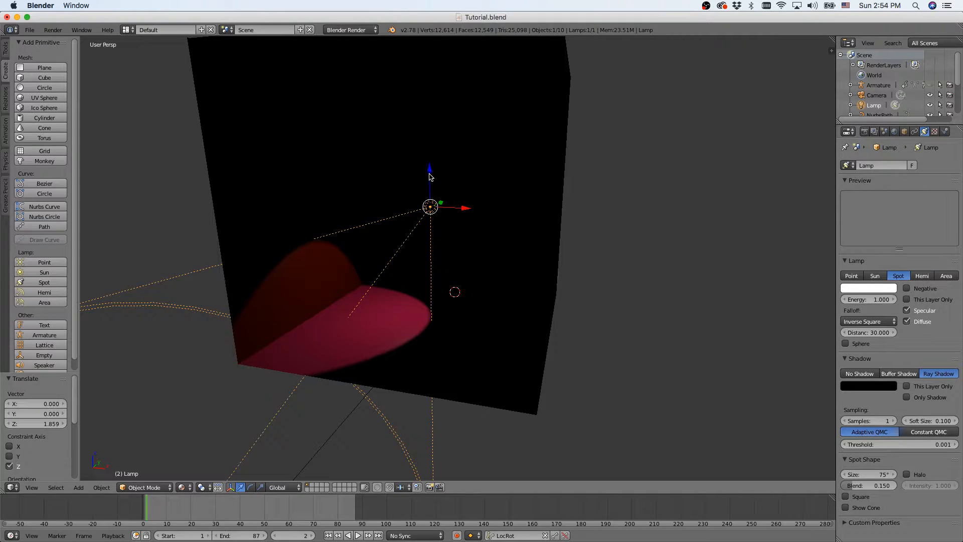
drag(429, 176, 428, 82)
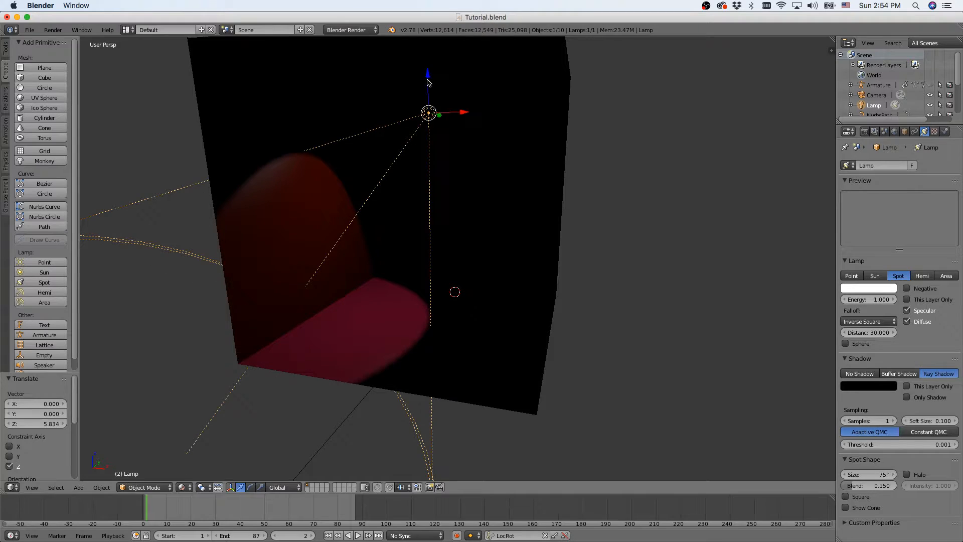
click(445, 116)
click(455, 115)
drag(458, 116, 498, 134)
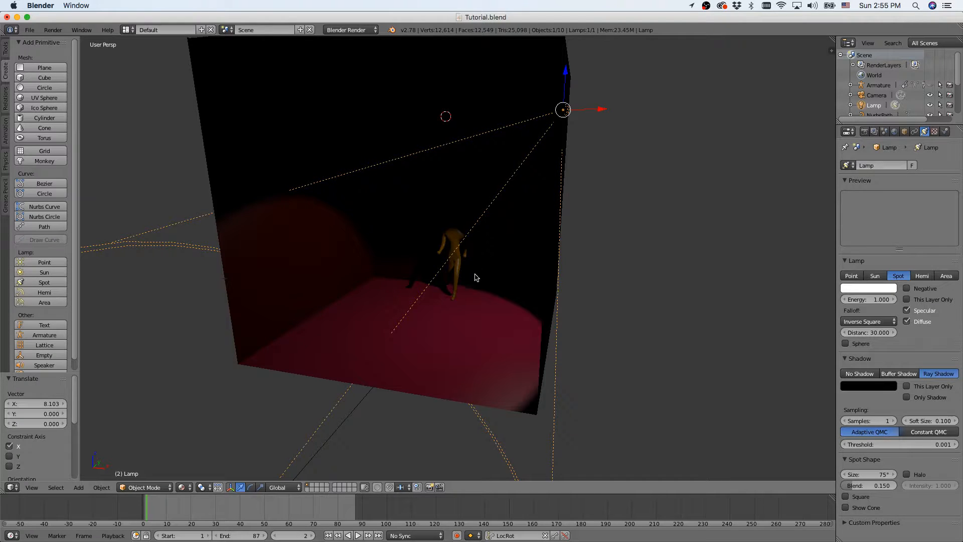
Rotate the spot lamp about -20° around the global Z axis and shift it about 0.185 along negative X
key(r)
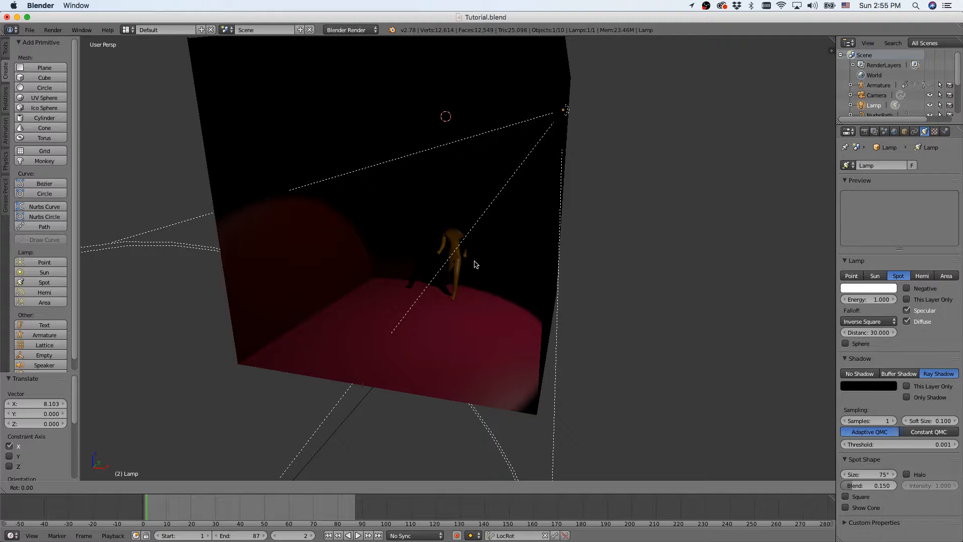
key(z)
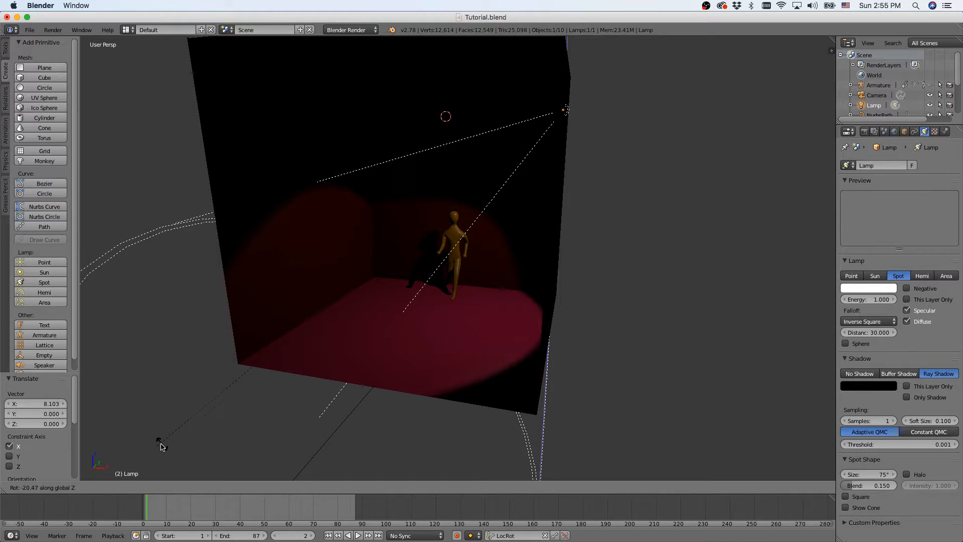
click(561, 175)
mouse_move(581, 112)
mouse_down()
mouse_move(617, 110)
mouse_move(570, 109)
mouse_move(571, 119)
mouse_up()
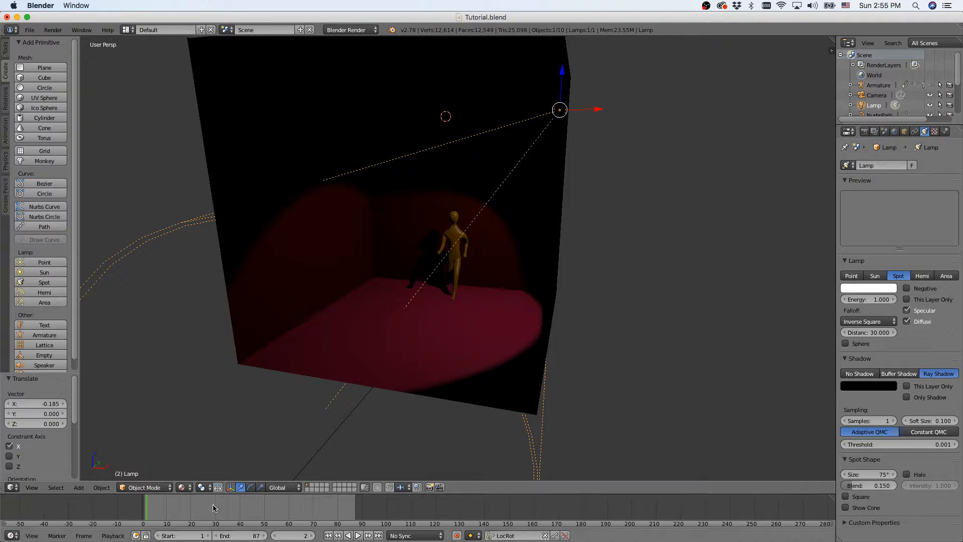
Move the animation to frame 25 and check how the spot lamp lights the running figure
drag(151, 511, 204, 511)
scroll(365, 352, up, 2)
scroll(365, 352, down, 1)
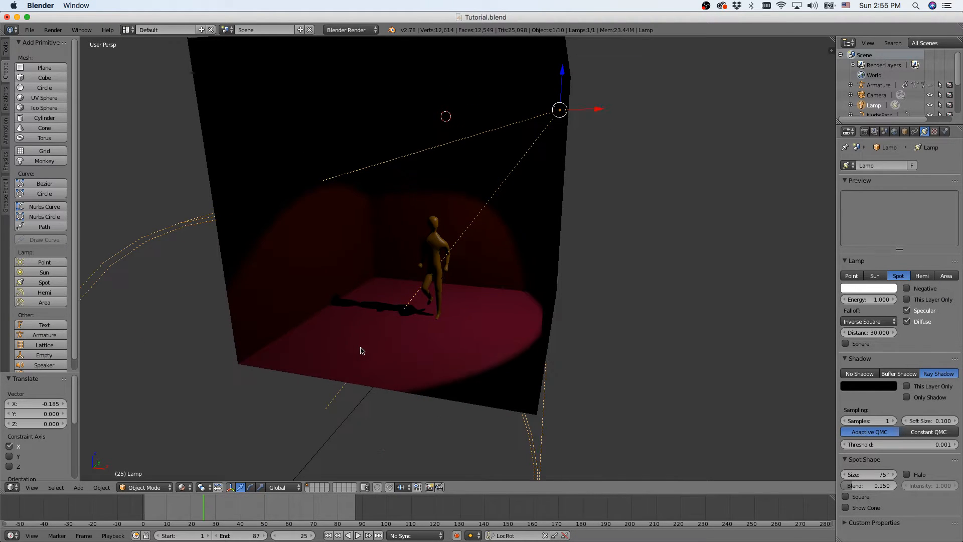
middle_drag(396, 350, 428, 344)
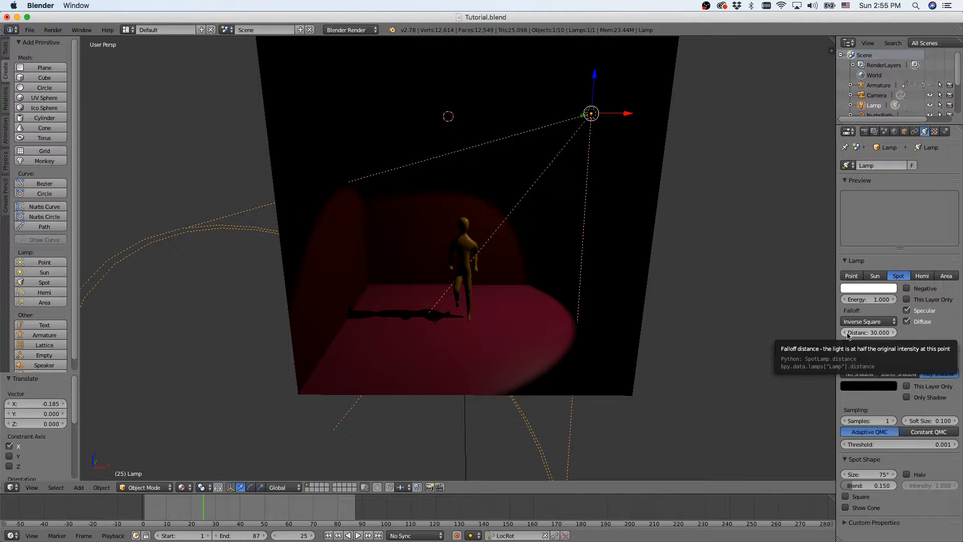
Set the spot lamp's energy to 7.180 and its falloff distance to 15.270
drag(848, 335, 885, 335)
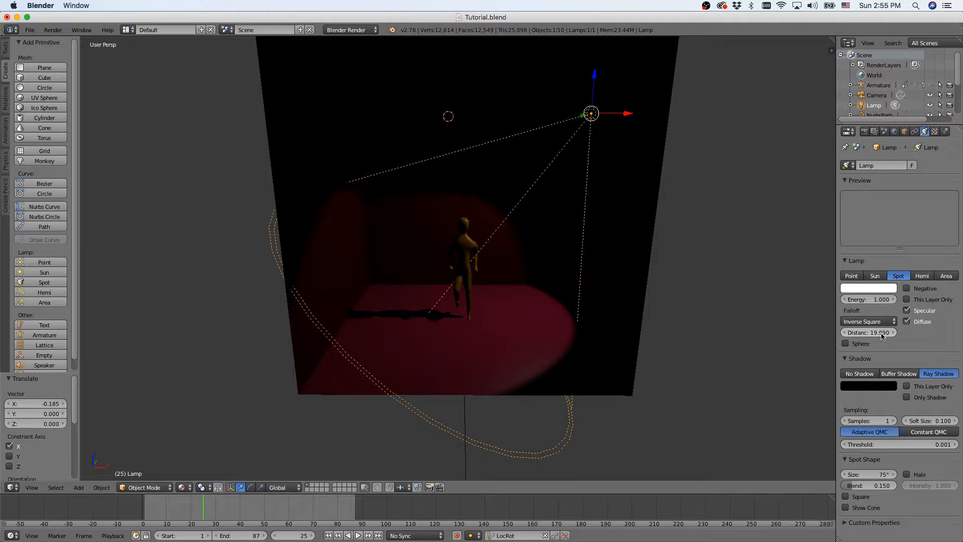
drag(882, 302, 955, 300)
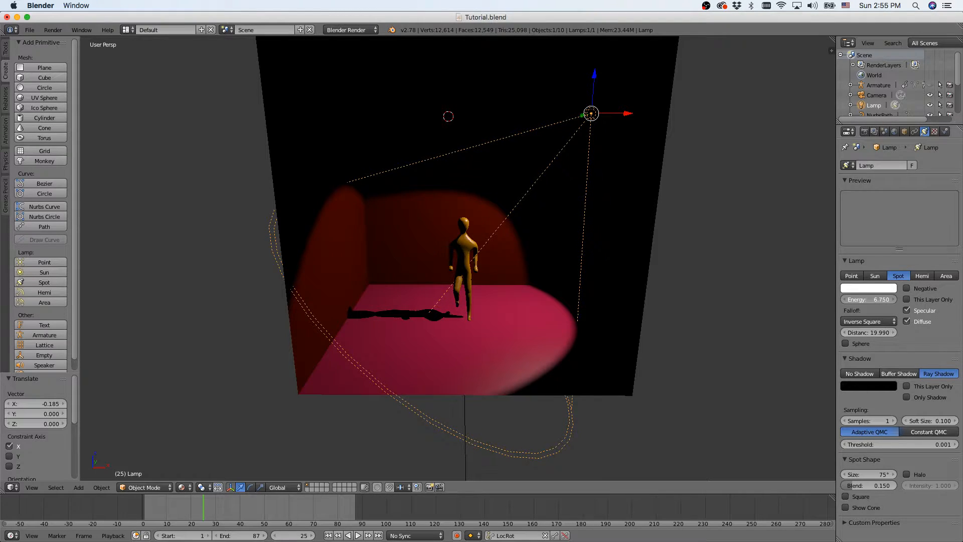
drag(837, 324, 929, 343)
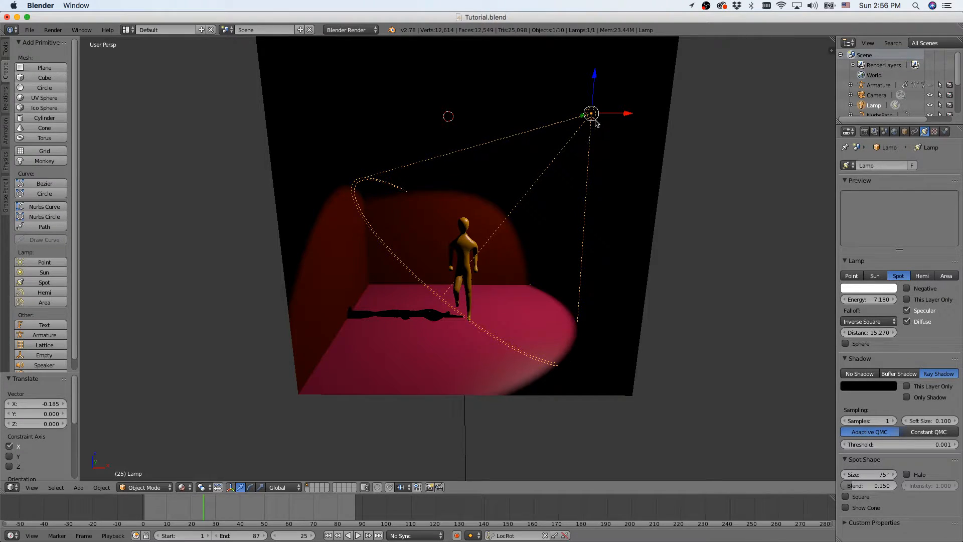
Move the spot lamp about 8.223 along negative Y and back about 12.819 along positive Y, toward the back wall
scroll(602, 176, up, 4)
scroll(601, 179, down, 4)
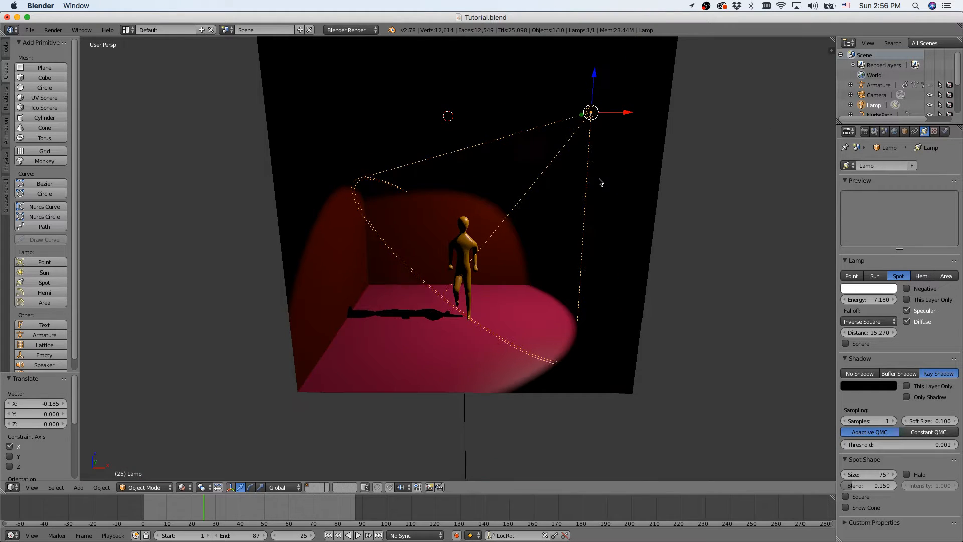
middle_drag(600, 179, 535, 190)
drag(534, 194, 387, 245)
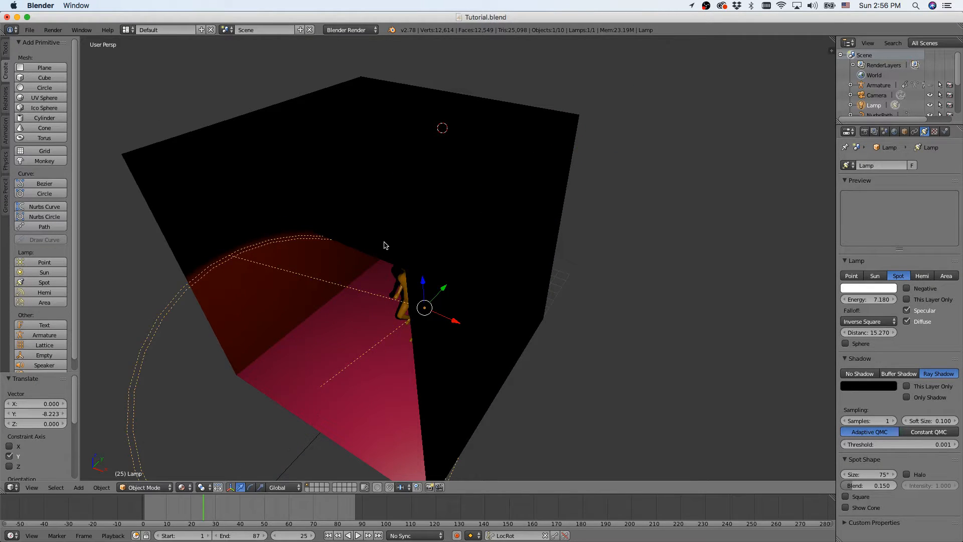
middle_drag(387, 245, 430, 217)
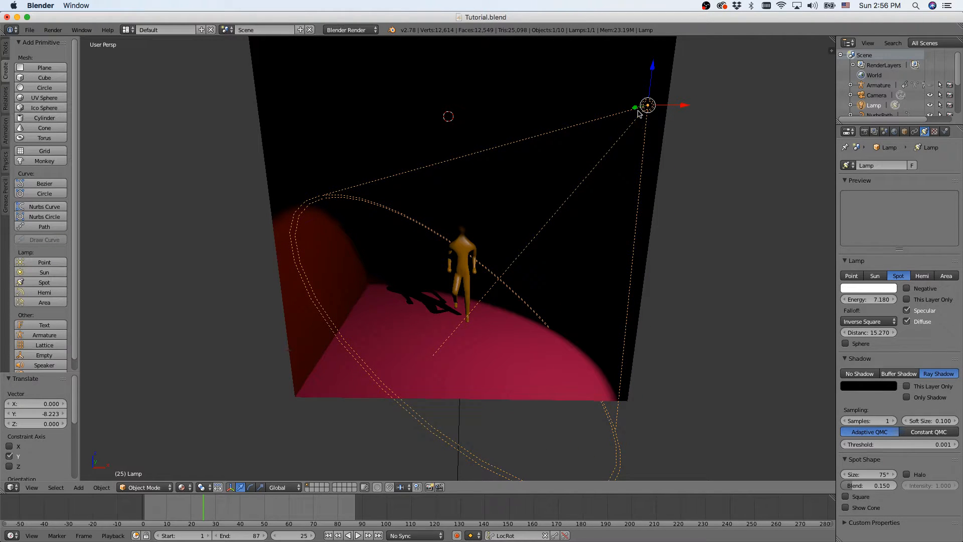
drag(635, 108, 556, 124)
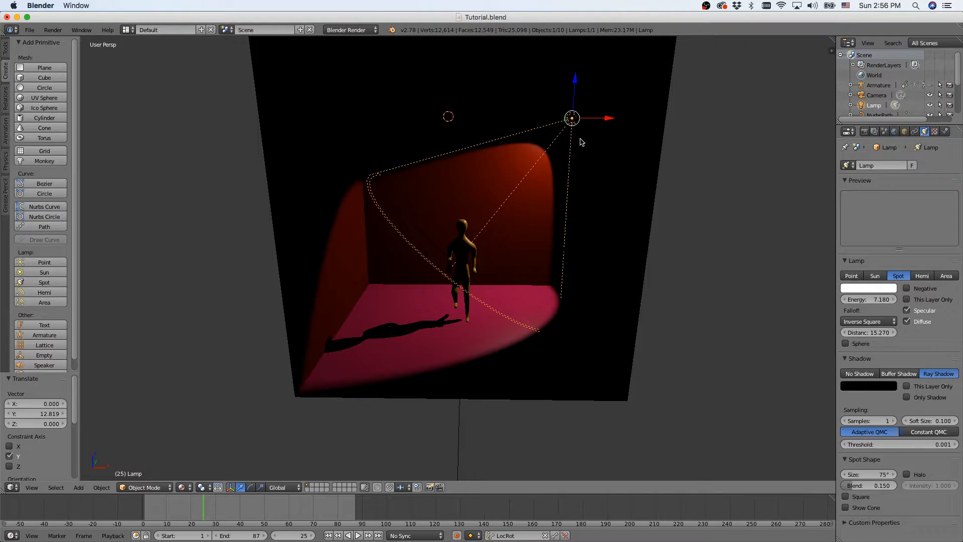
Move the camera about 12.786 and another 1.972 along negative Y, and along negative X to centre it before the room's open front
middle_drag(551, 221, 516, 278)
scroll(523, 248, down, 5)
scroll(516, 274, down, 2)
scroll(515, 275, up, 4)
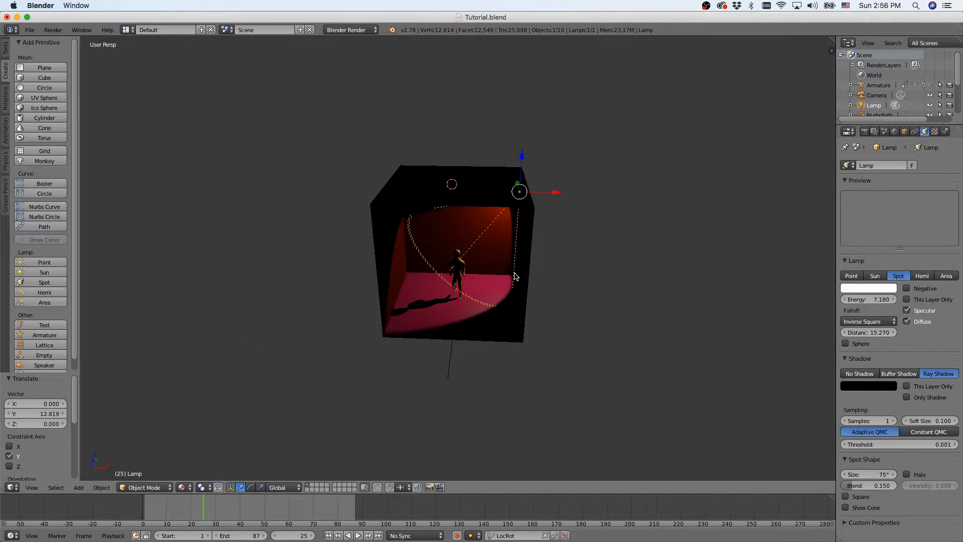
right_click(512, 270)
scroll(507, 288, down, 3)
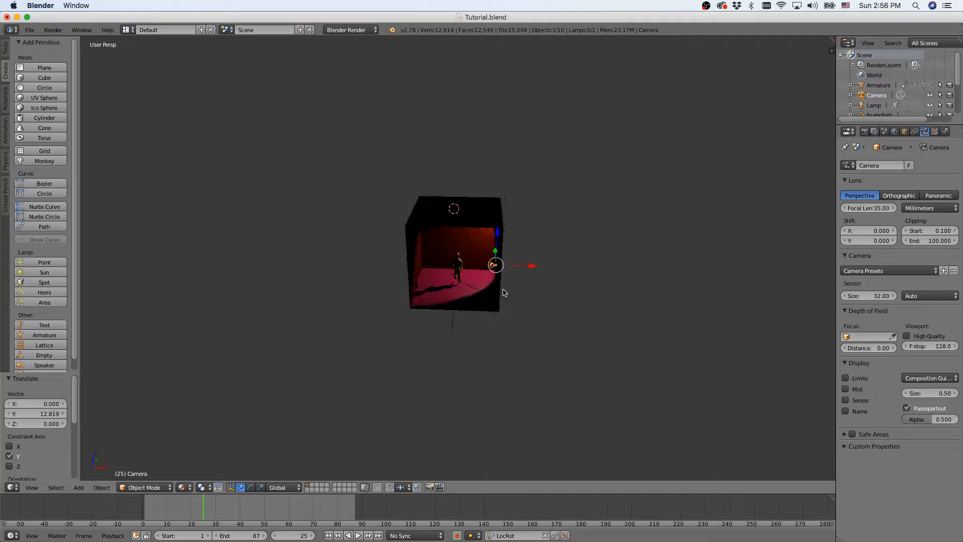
scroll(504, 298, up, 3)
scroll(504, 298, up, 3)
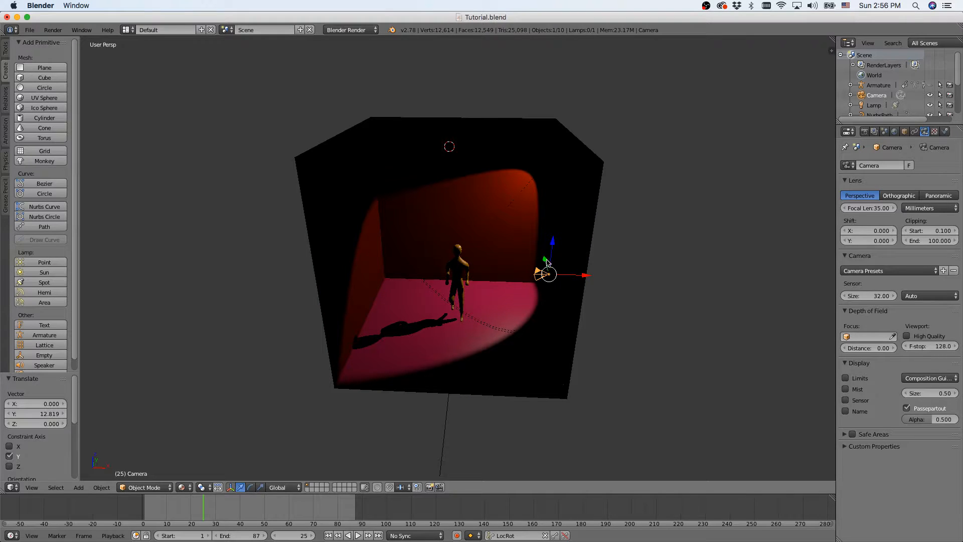
drag(547, 262, 577, 377)
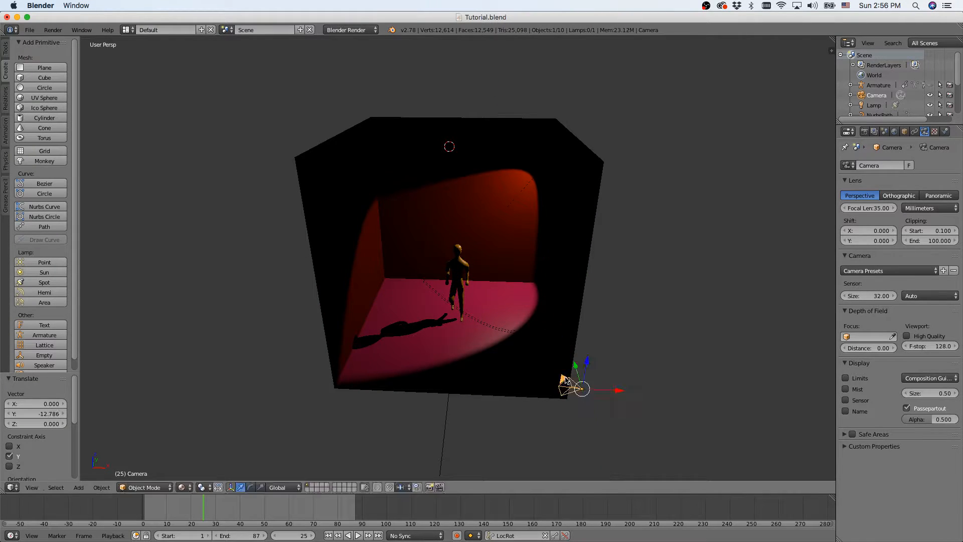
drag(626, 396, 474, 396)
drag(444, 360, 440, 385)
Rotate the camera about -48.132° around the global Z axis so it faces the back wall
middle_drag(482, 348, 485, 329)
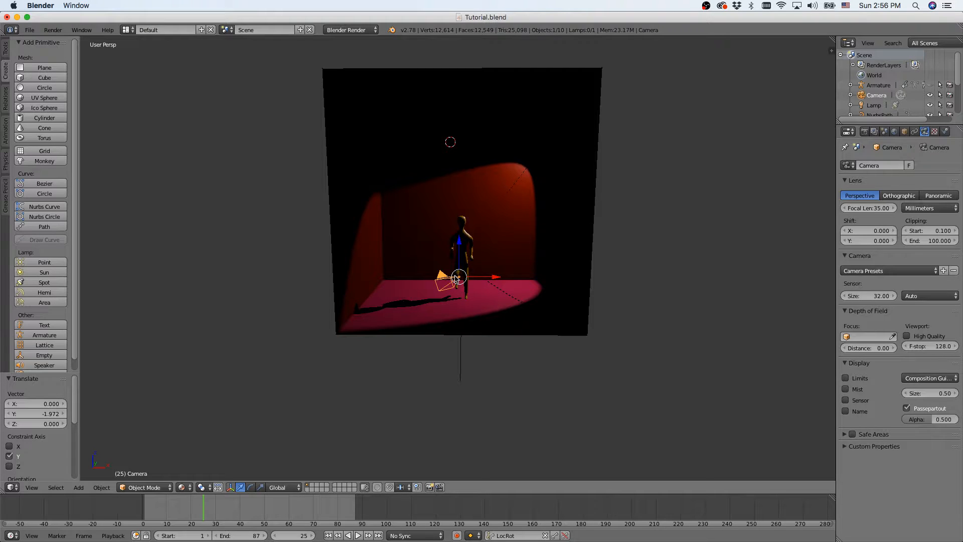
key(r)
key(z)
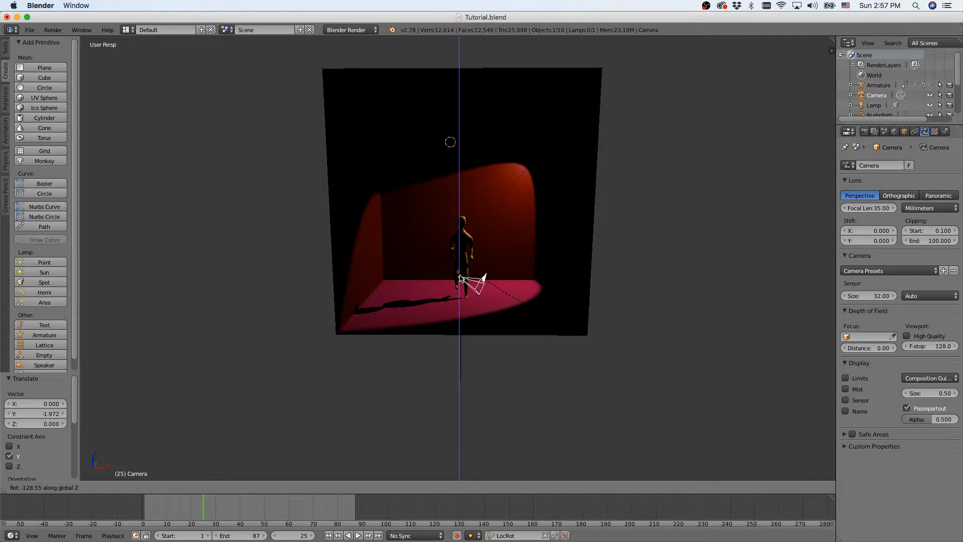
click(459, 279)
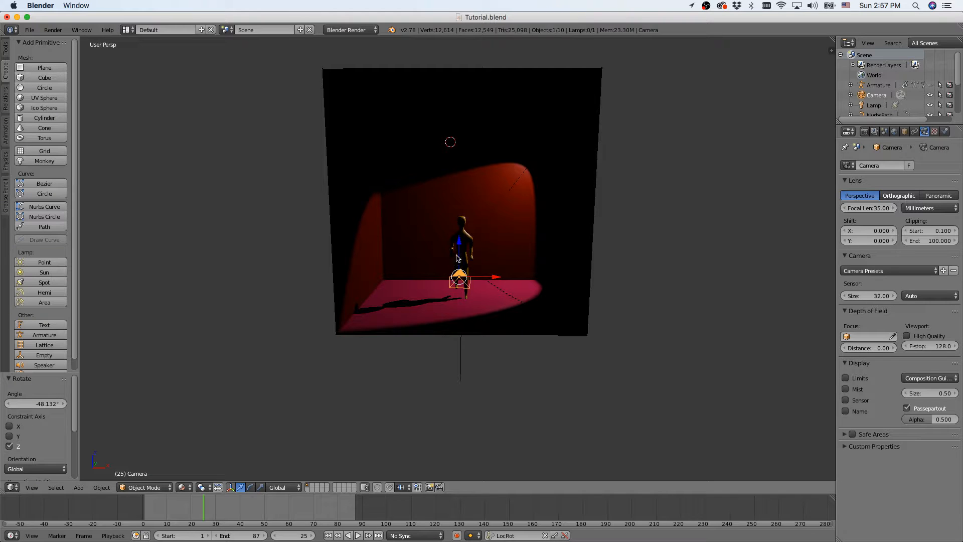
Tilt the camera about 22.735° around the global X axis and raise it about 2.916 along Z
mouse_move(462, 286)
middle_down()
mouse_move(414, 298)
mouse_move(467, 292)
middle_up()
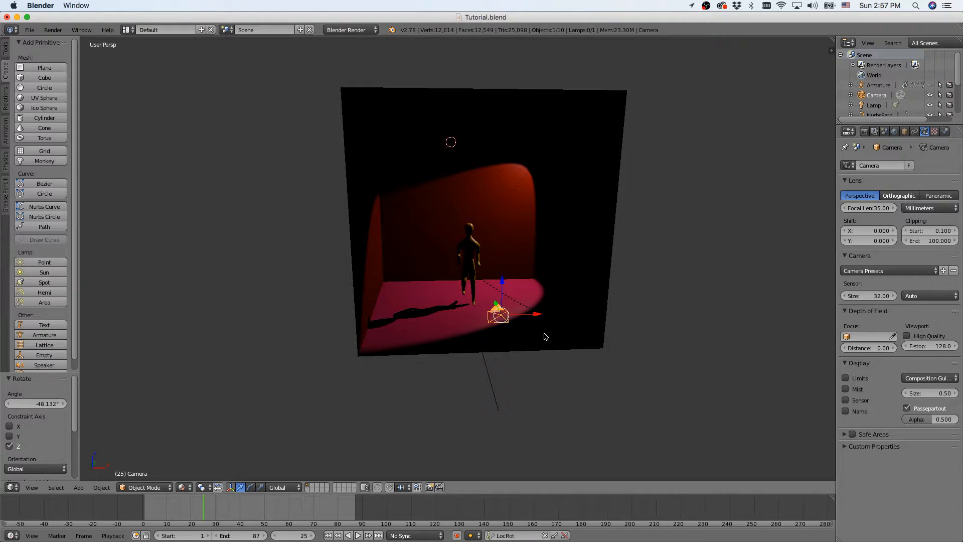
key(r)
key(x)
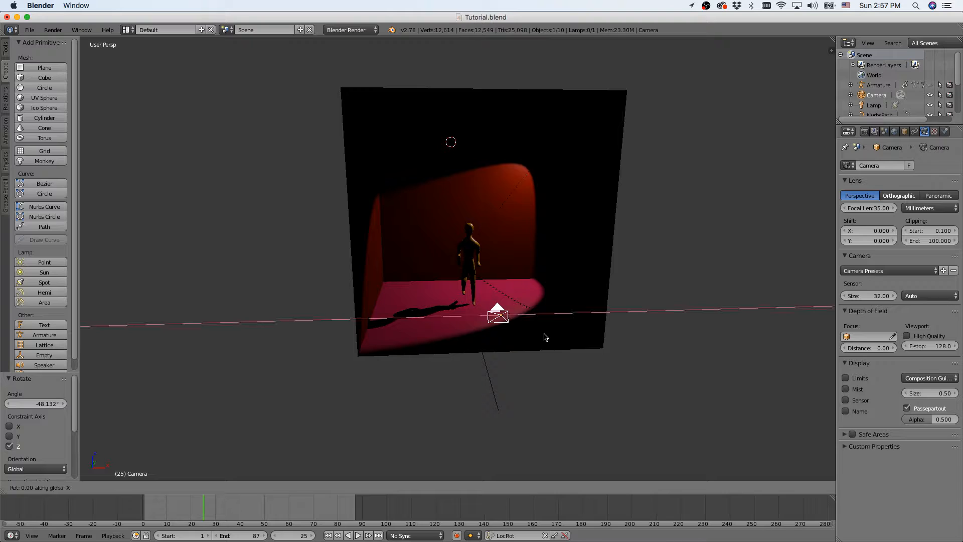
click(543, 360)
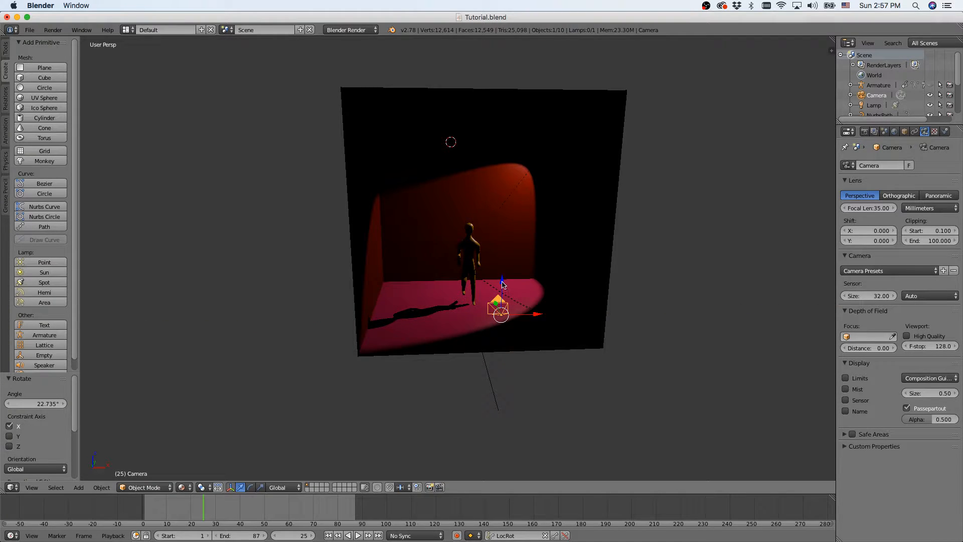
drag(503, 285, 477, 208)
middle_drag(539, 265, 528, 264)
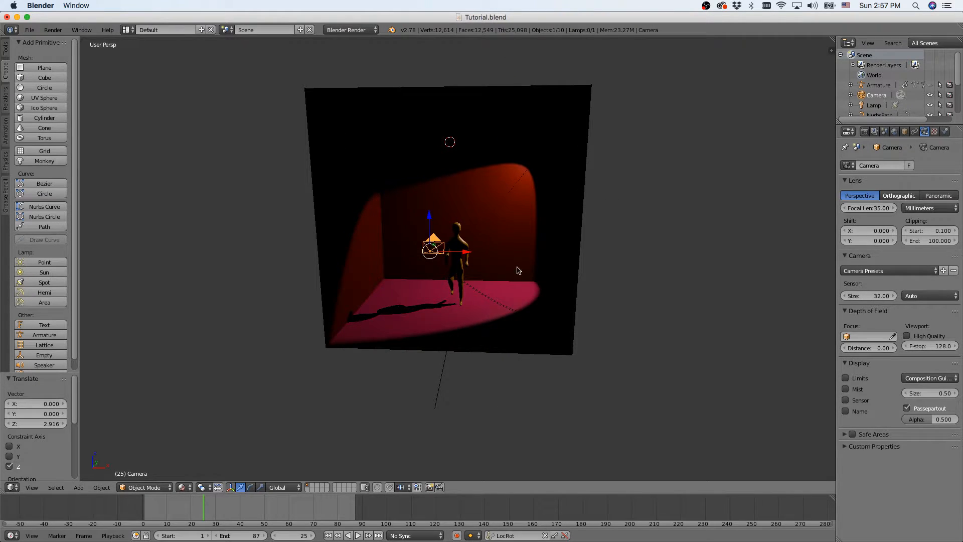
Look through the camera and raise it about 4.403 along Z, with a slight 0.286 shift along Y
key(KP_0)
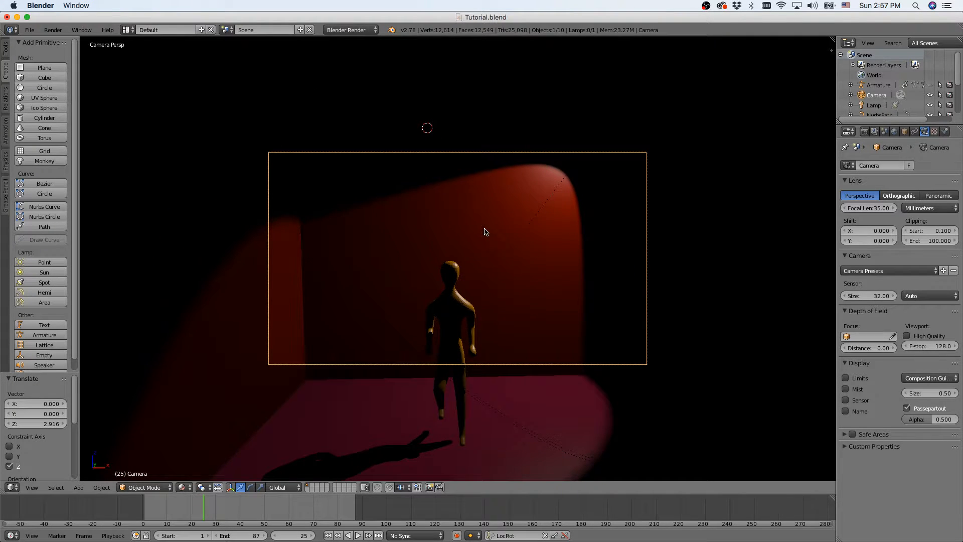
key(g)
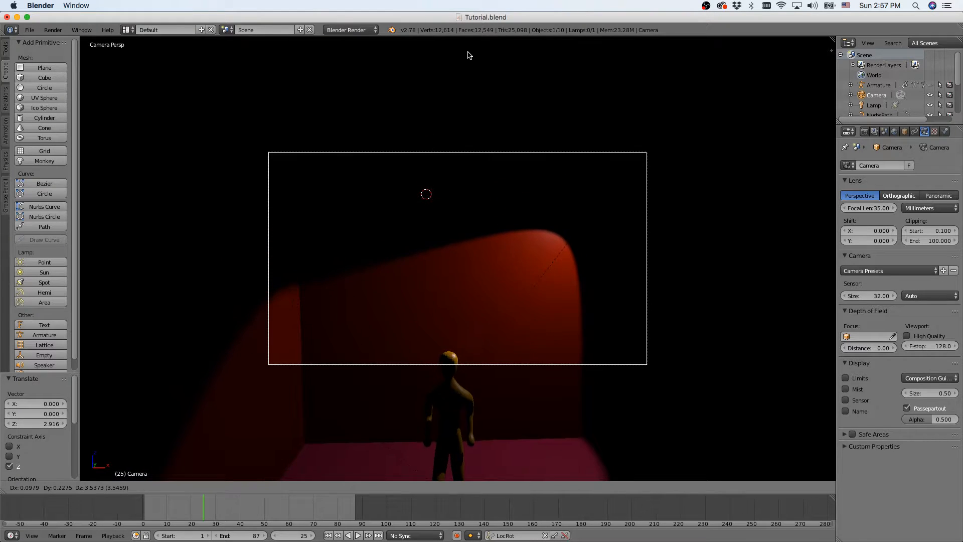
click(461, 437)
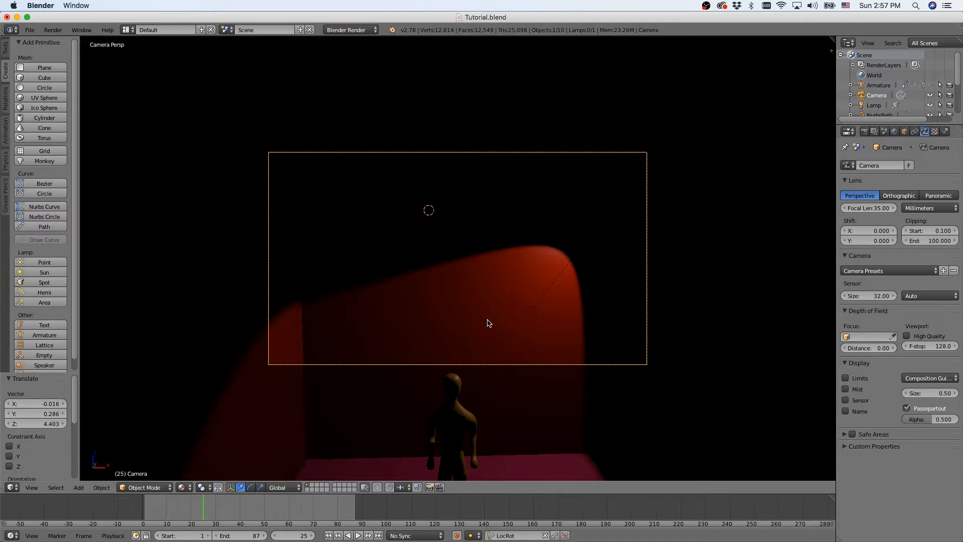
Go back to frame 2 of the animation and raise the camera about another 1.025 along Z
click(146, 511)
key(alt+a)
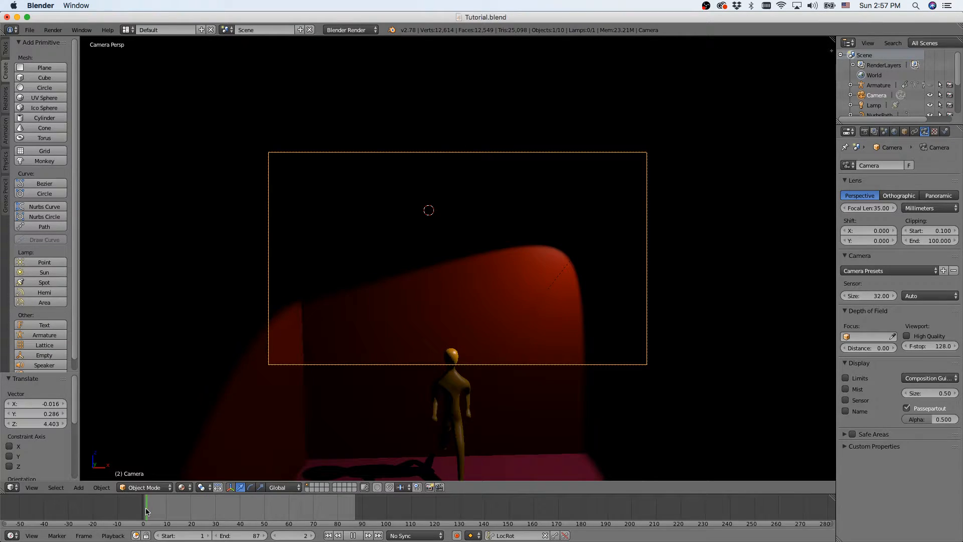
key(alt+a)
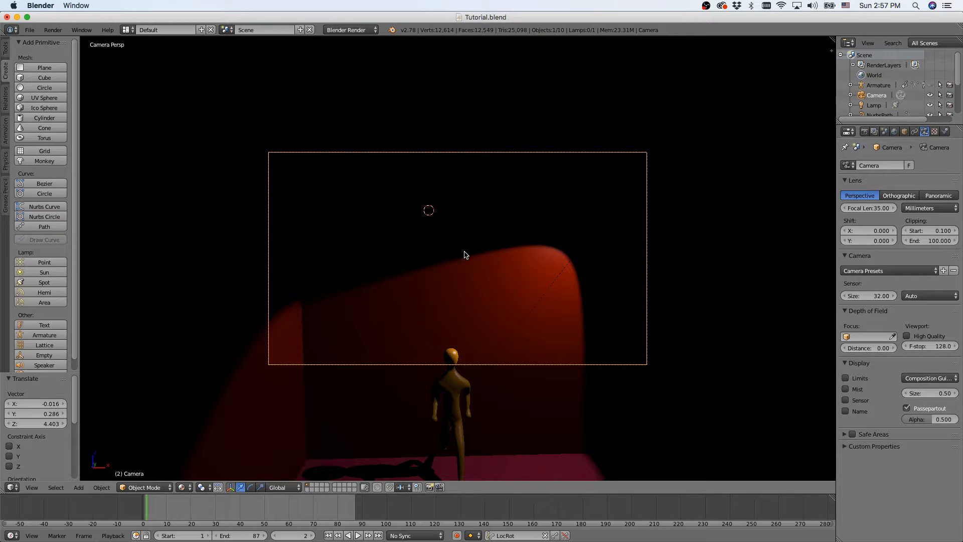
key(g)
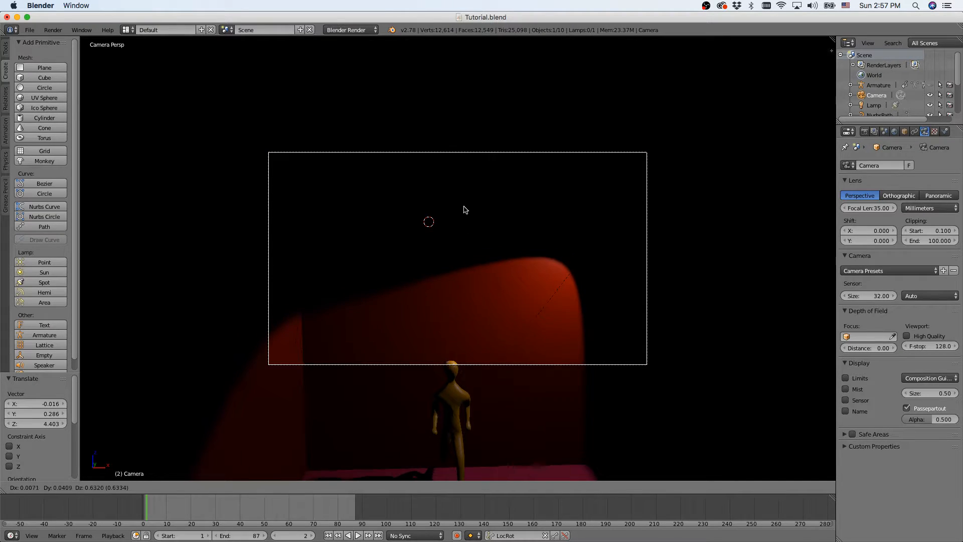
click(462, 195)
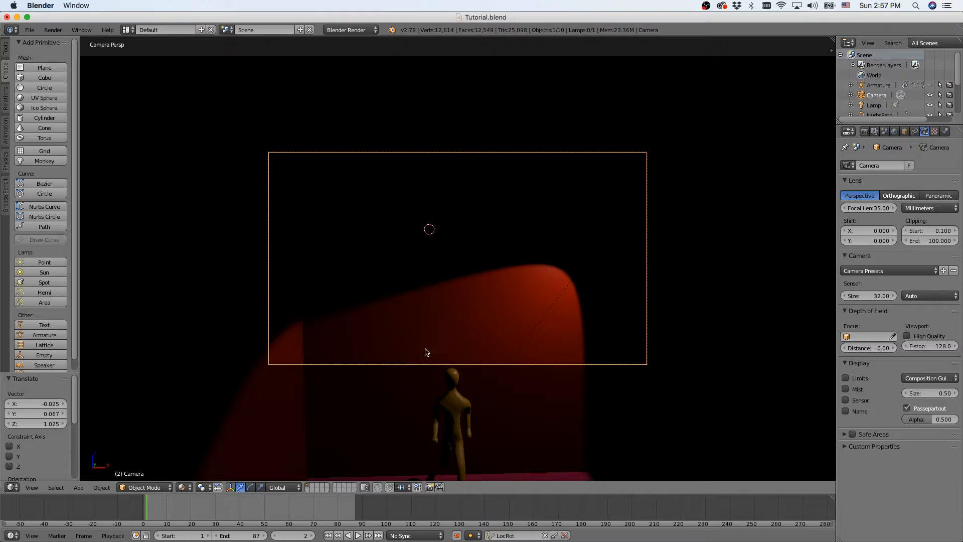
Play the animation through the camera view up to frame 80 to examine how the running figure sits relative to the frame
scroll(436, 337, up, 1)
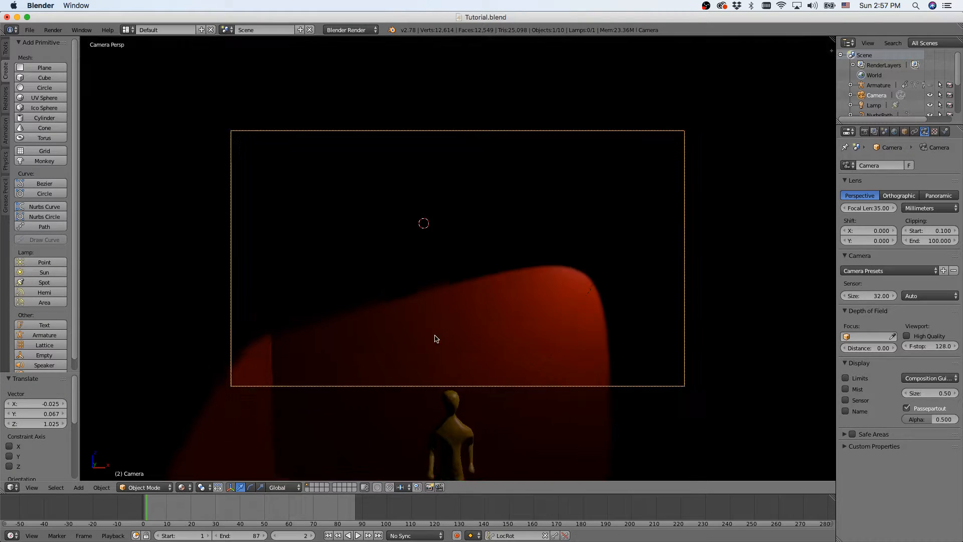
scroll(438, 338, down, 4)
scroll(441, 337, down, 2)
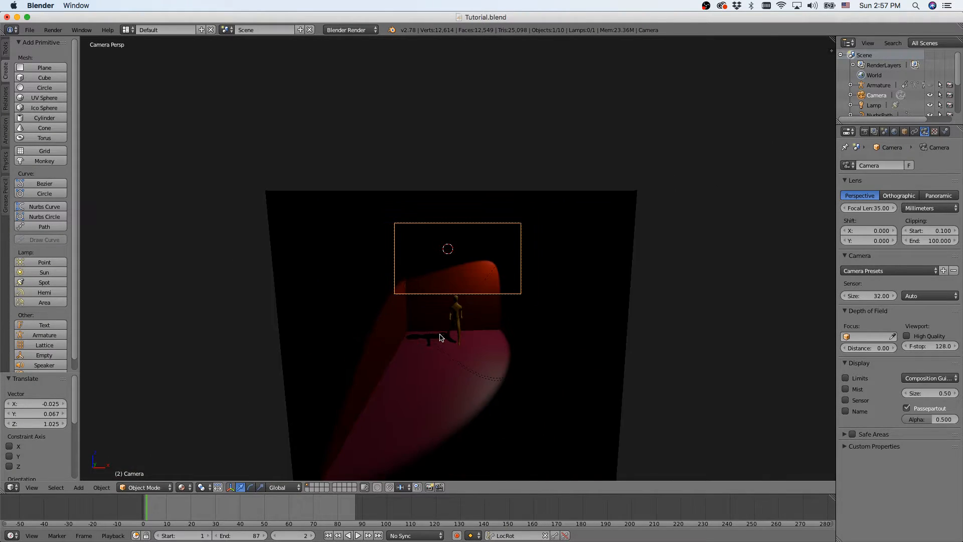
scroll(441, 332, up, 3)
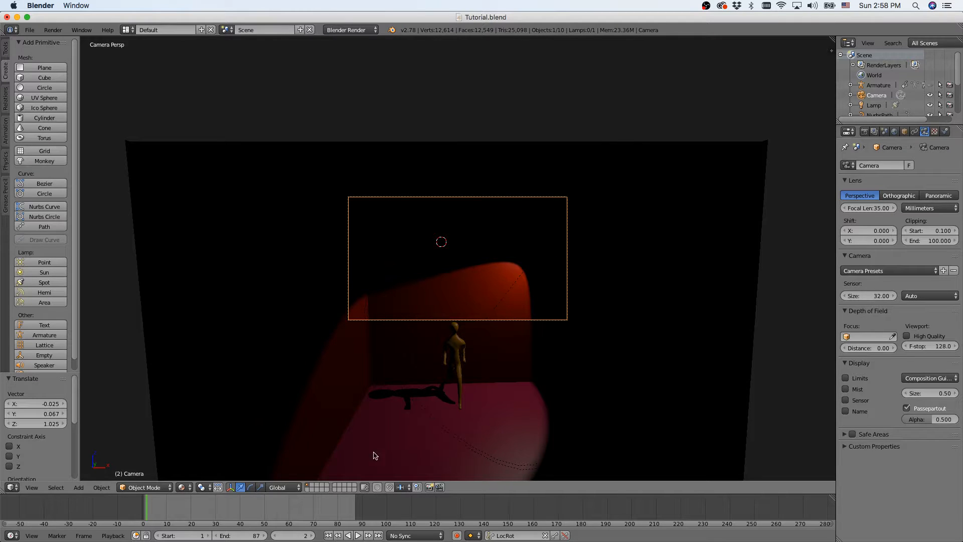
key(alt+a)
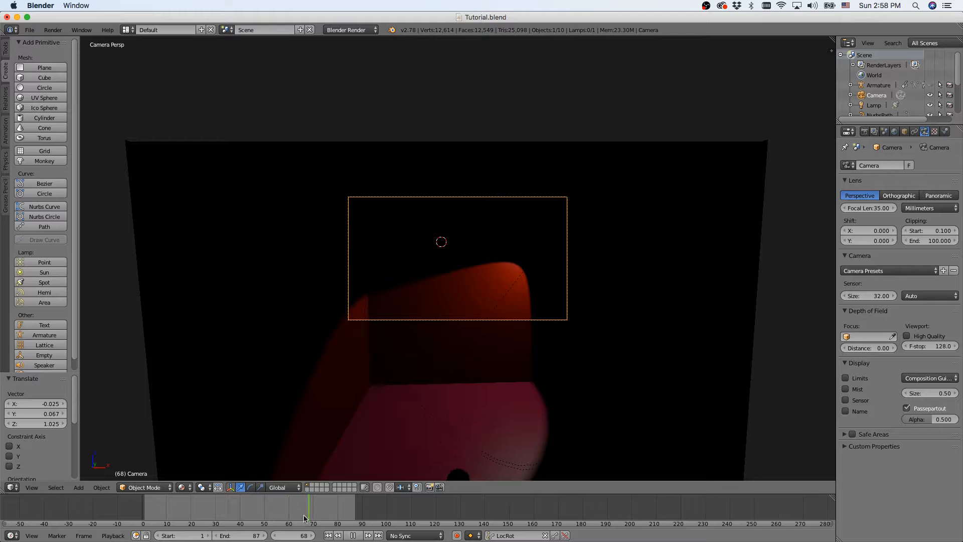
key(alt+a)
scroll(418, 373, down, 2)
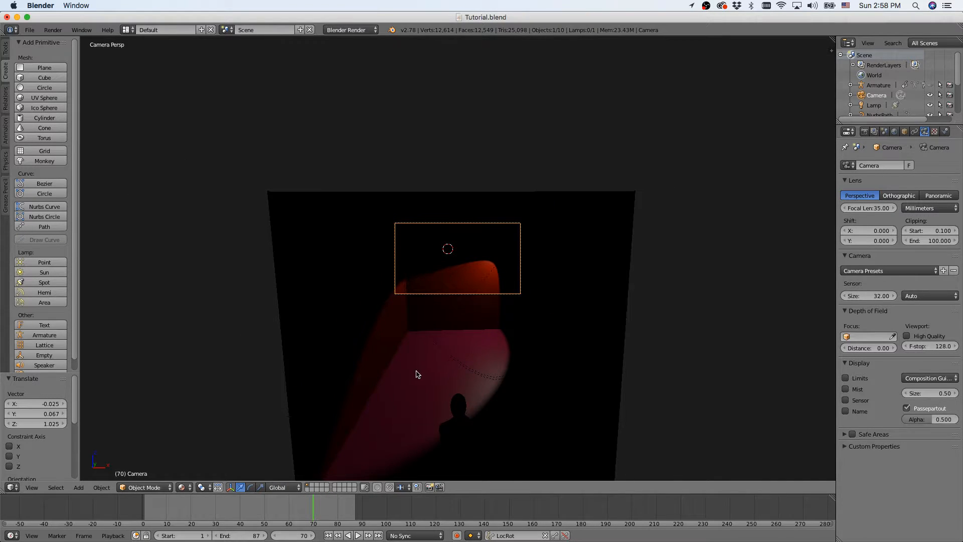
key(alt+a)
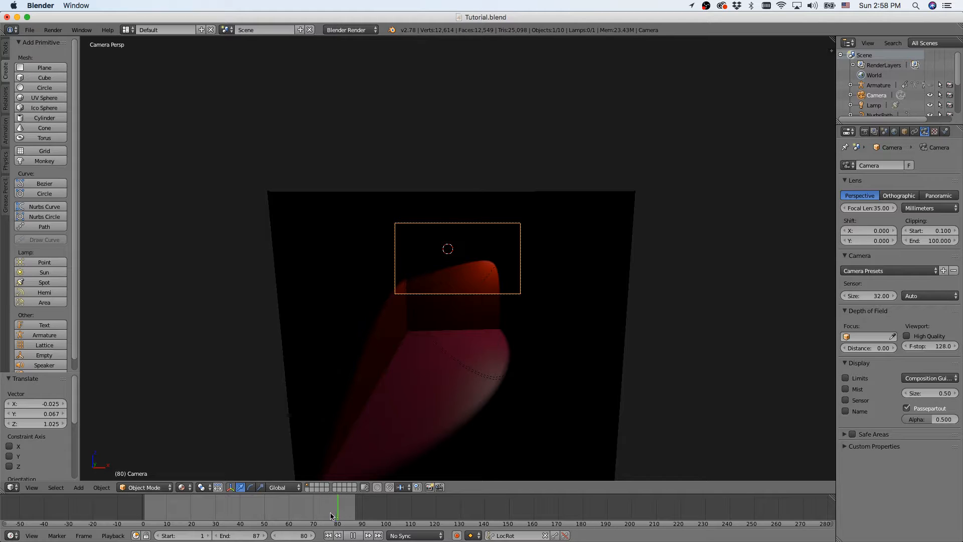
key(alt+a)
scroll(490, 372, up, 2)
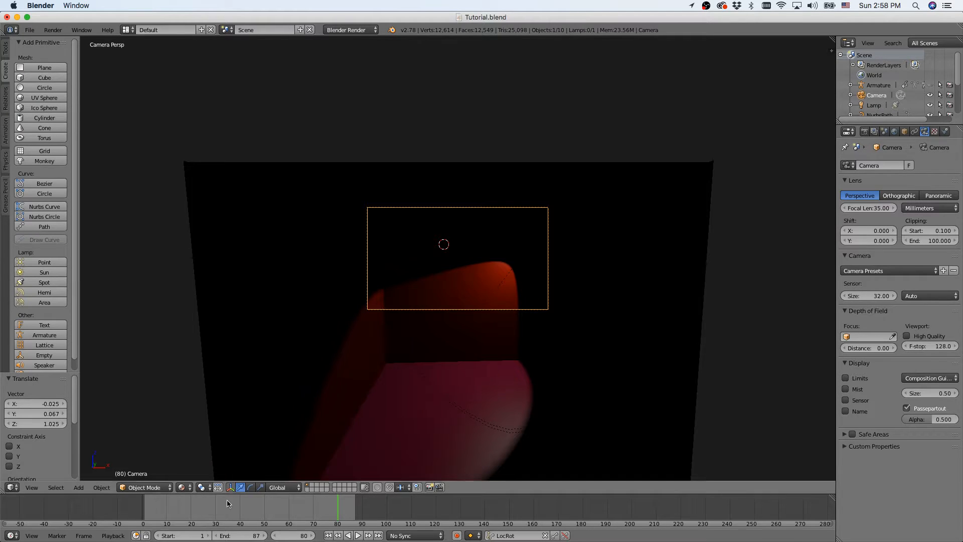
Set the viewport shading to Solid and move the camera about 2.604 along negative Y, farther from the room's open front
click(182, 487)
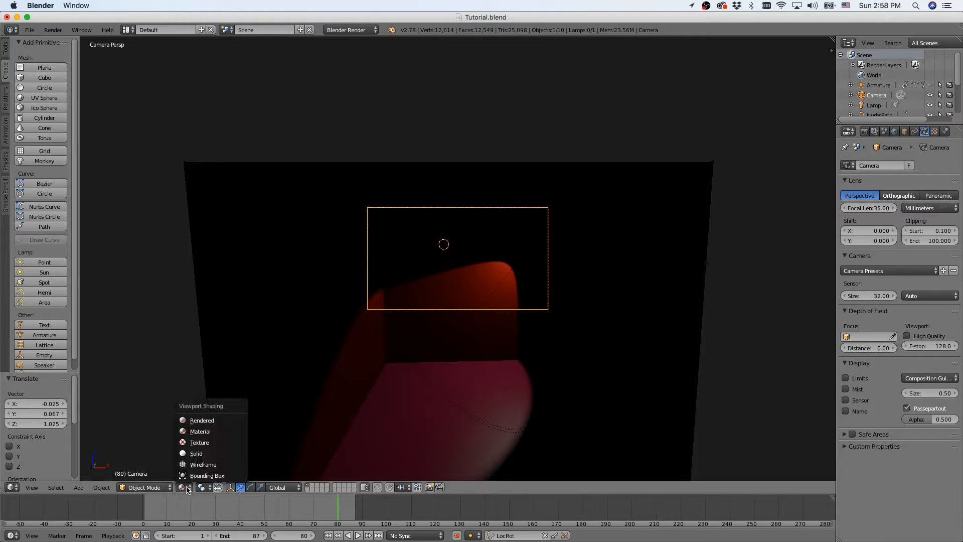
click(204, 454)
middle_drag(462, 398, 359, 409)
scroll(434, 407, down, 6)
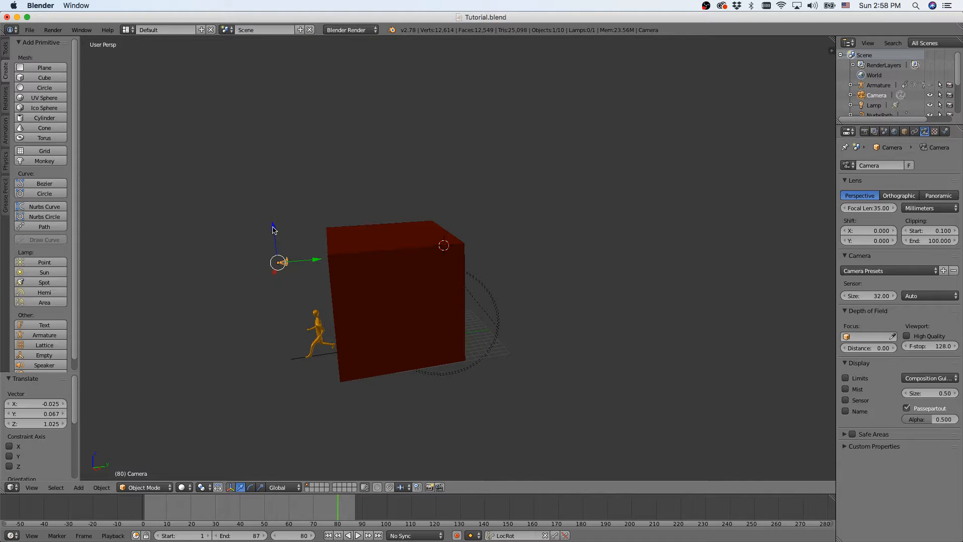
drag(318, 265, 291, 275)
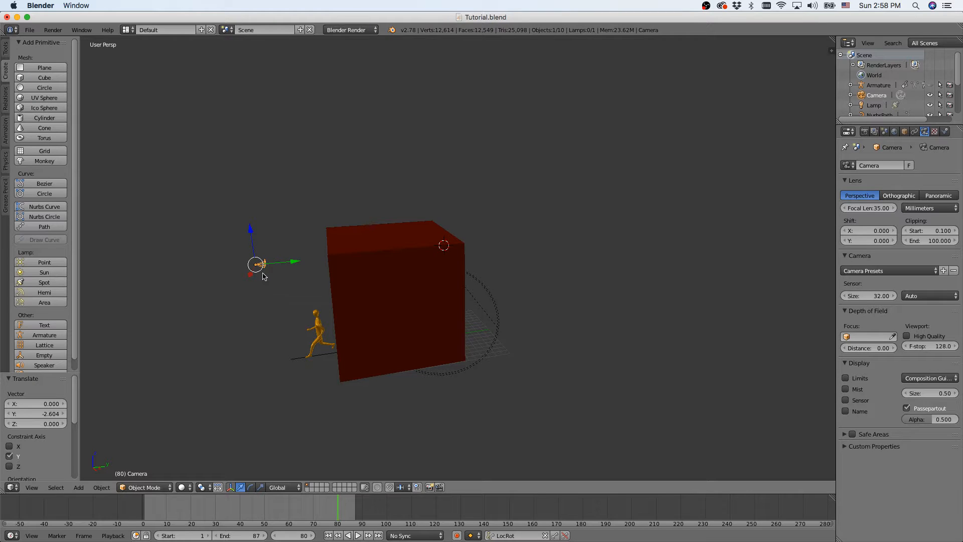
scroll(263, 272, down, 2)
scroll(266, 277, up, 3)
middle_drag(267, 282, 321, 275)
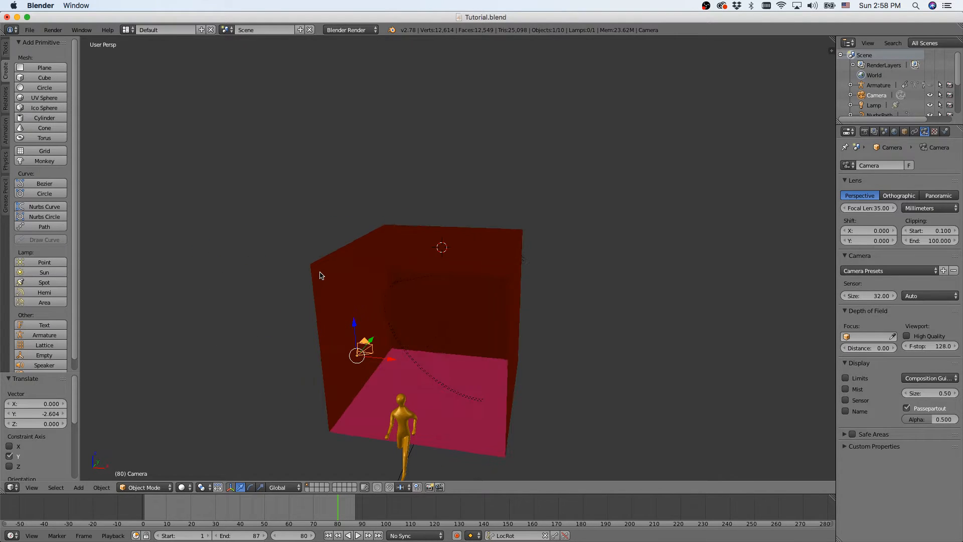
Return to frame 1, raise the camera about 3.776 along Z in camera view, and insert a LocRot keyframe for it
key(KP_0)
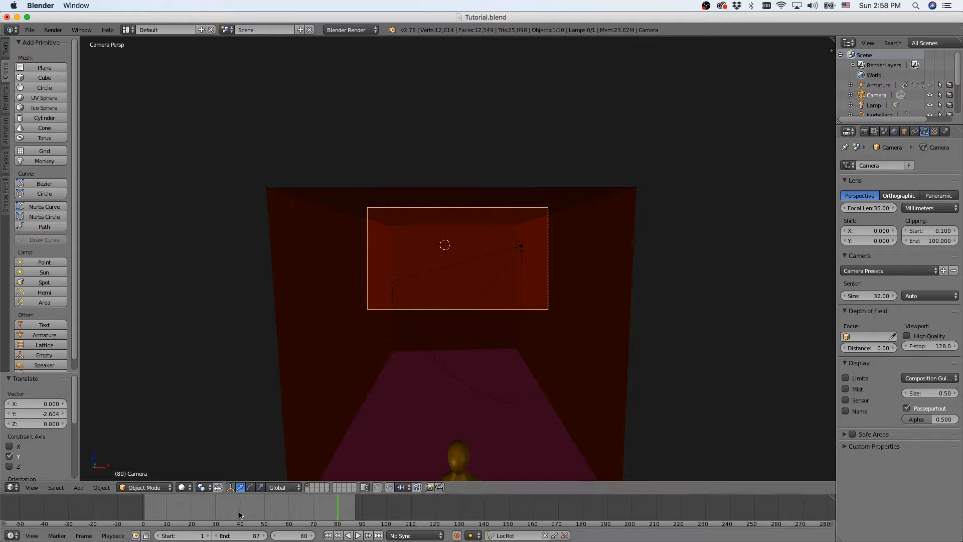
key(alt+a)
drag(150, 518, 144, 518)
key(alt+a)
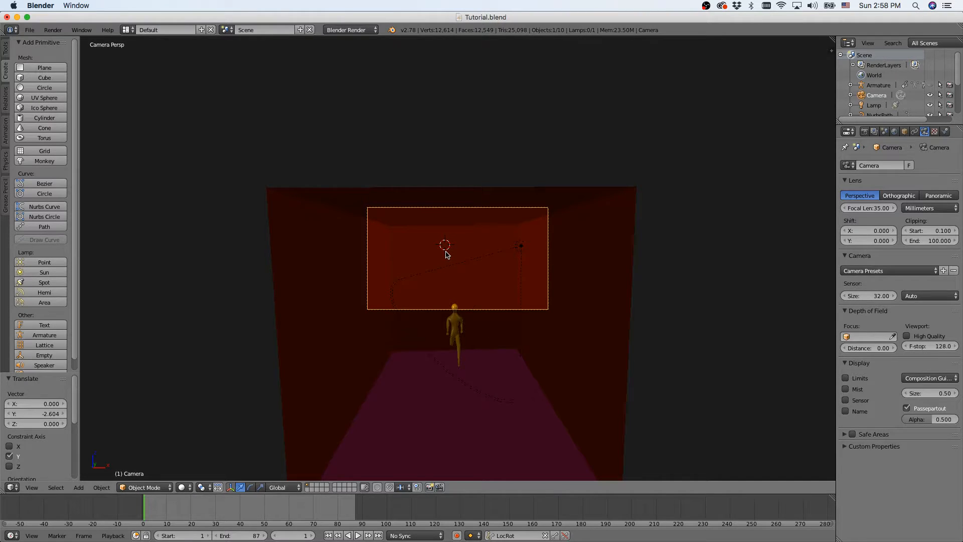
key(g)
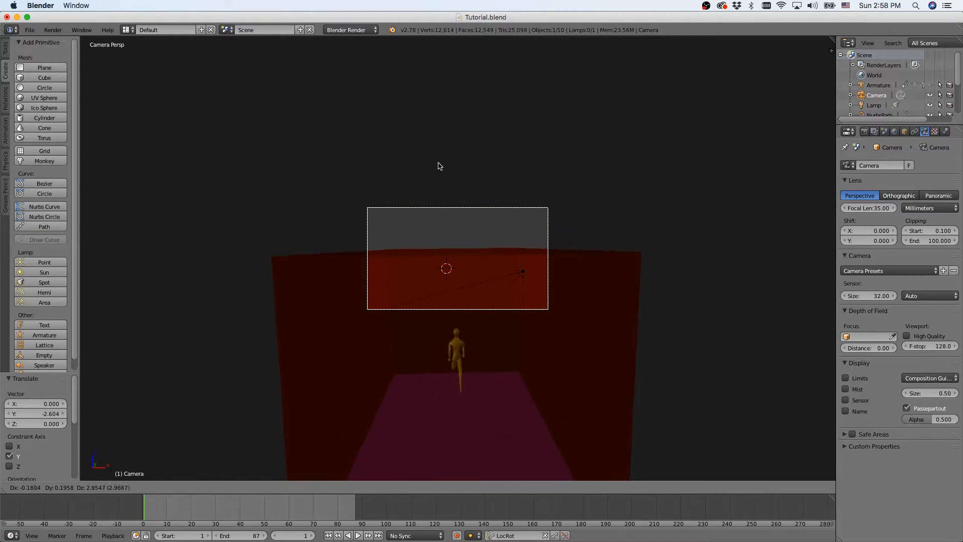
click(442, 140)
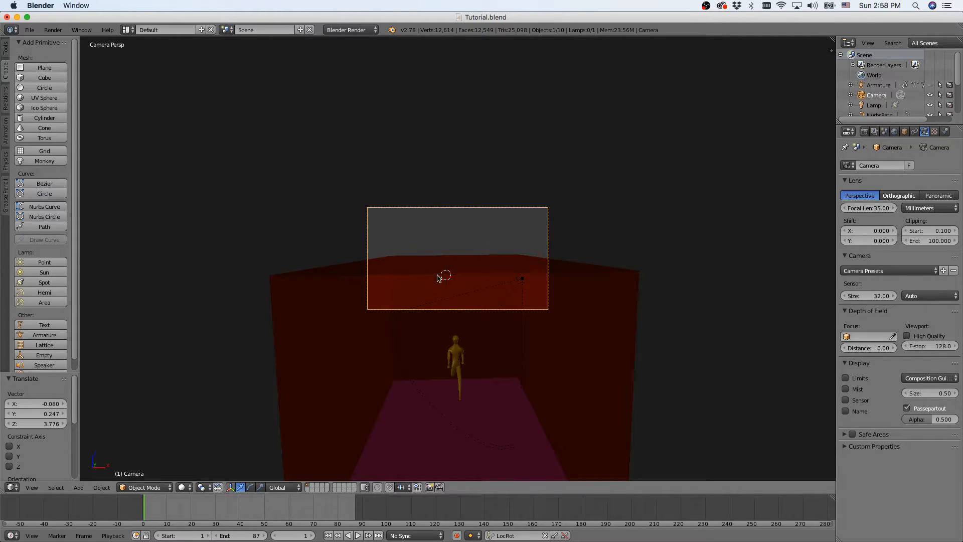
key(i)
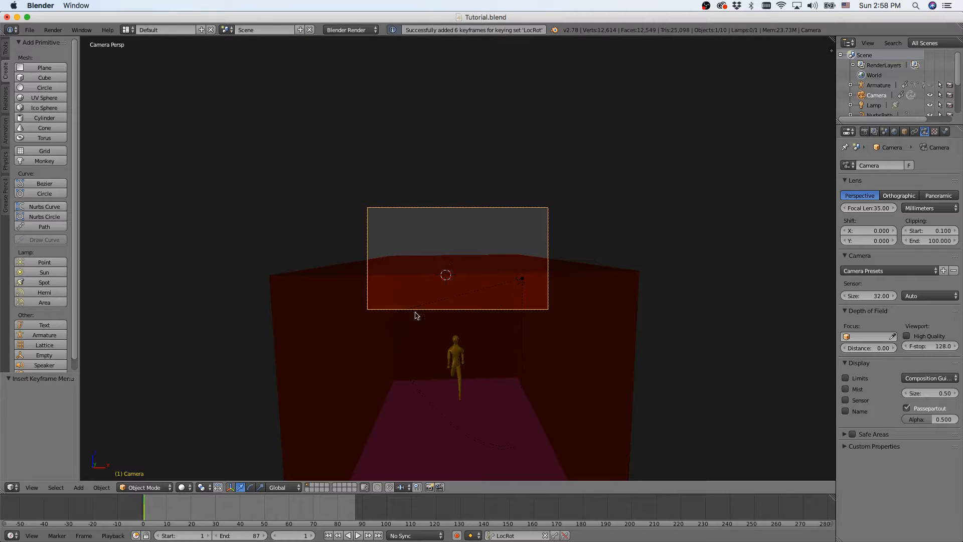
Go to frame 70 and lower the camera about 11.927 along the global Z axis to bring the figure into frame
key(alt+a)
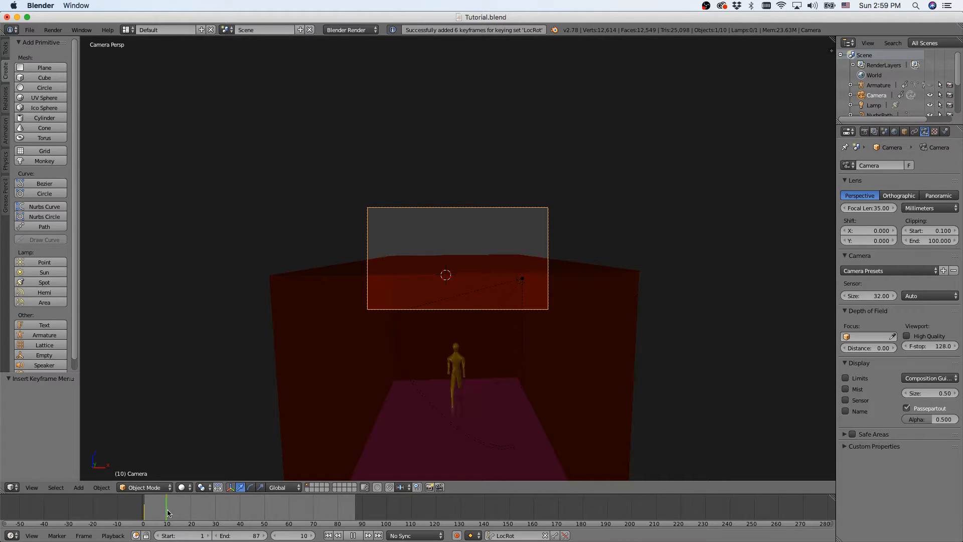
key(alt+a)
key(Left)
key(Left)
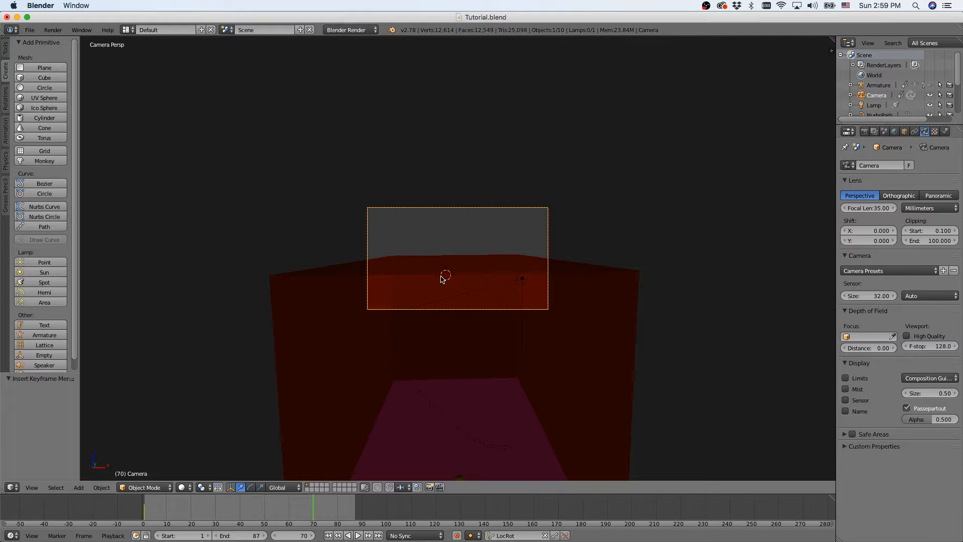
key(g)
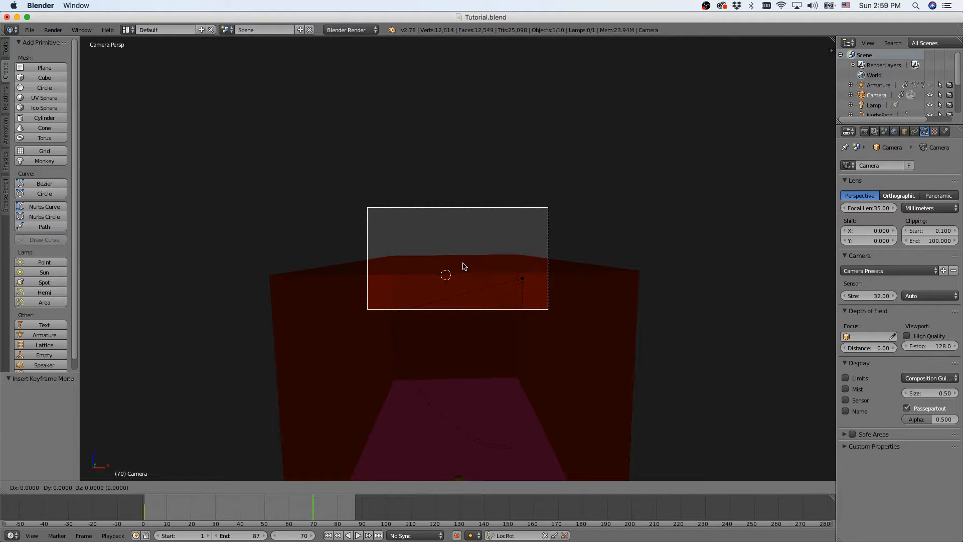
key(z)
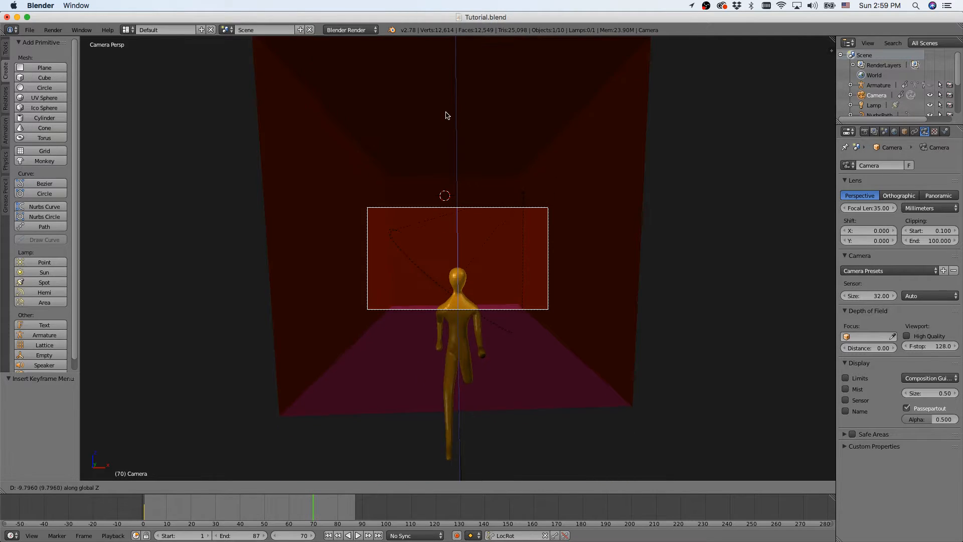
click(429, 175)
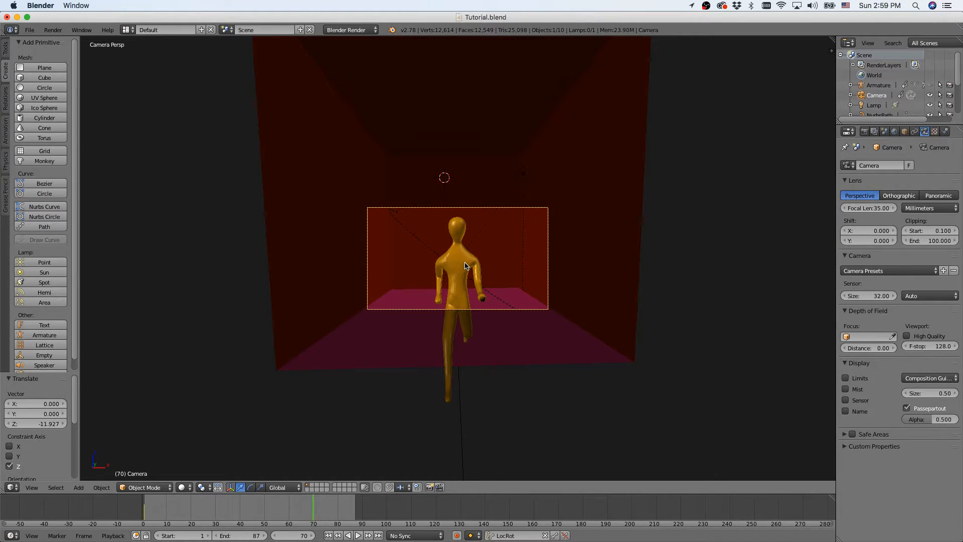
Move the camera back about 10.854 along negative Y and insert a LocRot keyframe for it at frame 70
key(g)
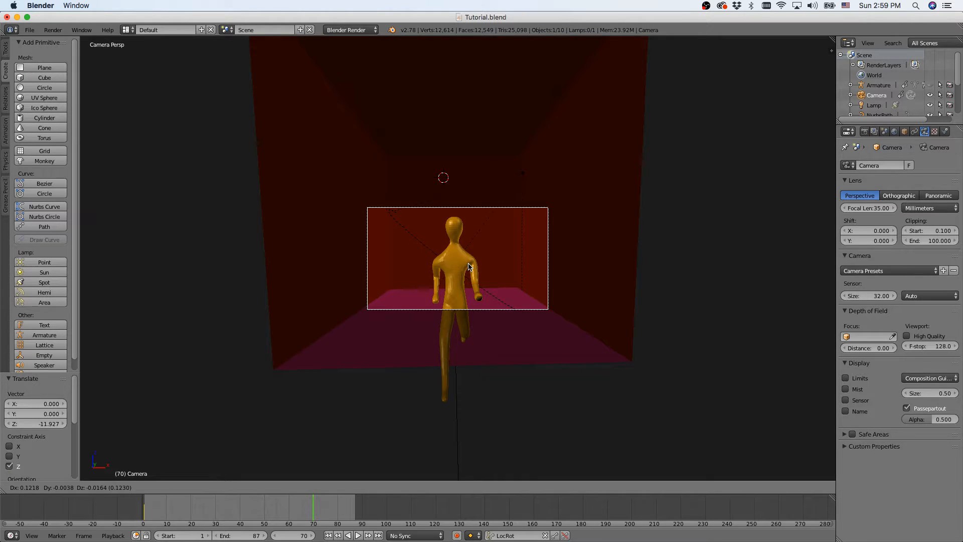
key(y)
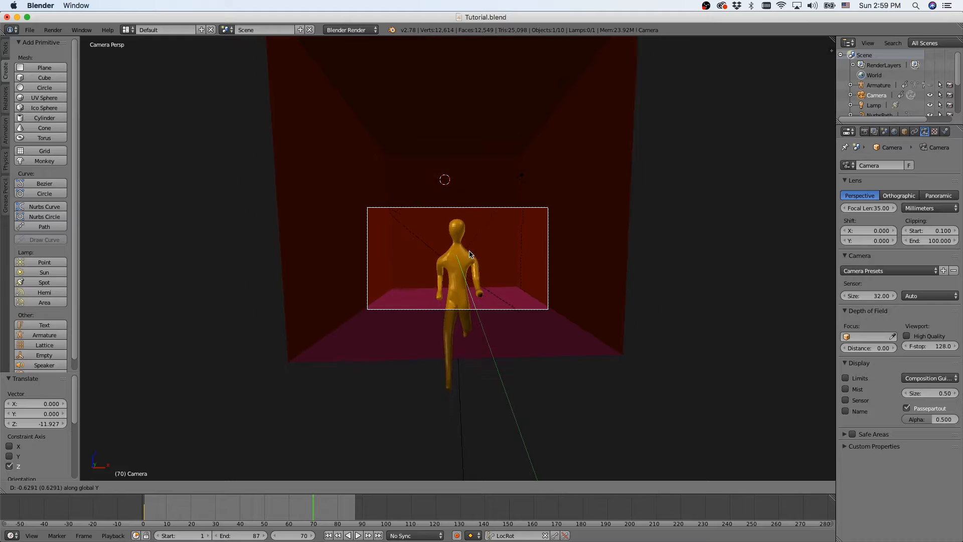
click(457, 214)
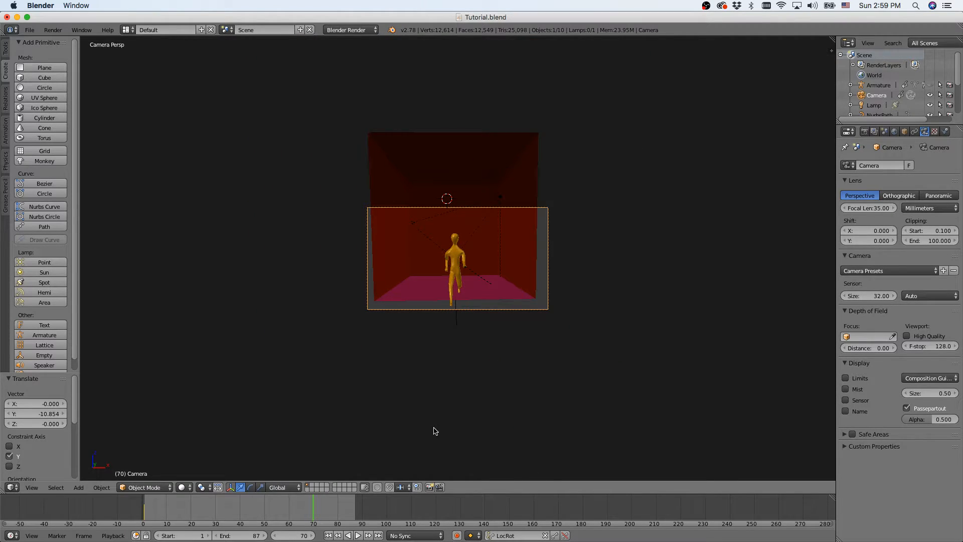
key(i)
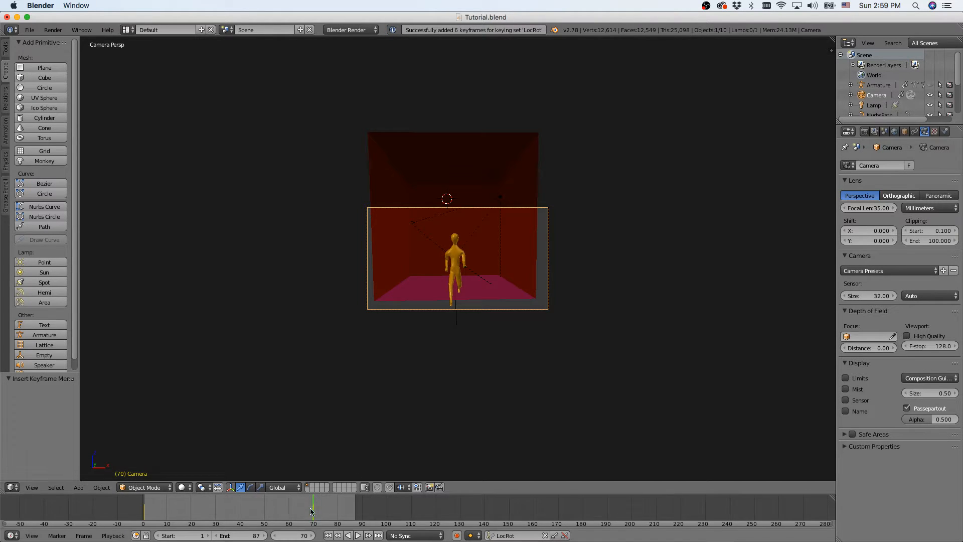
Play and scrub the animation from the start to frame 80 to review the camera move against the running figure
drag(311, 508, 196, 509)
scroll(627, 237, up, 4)
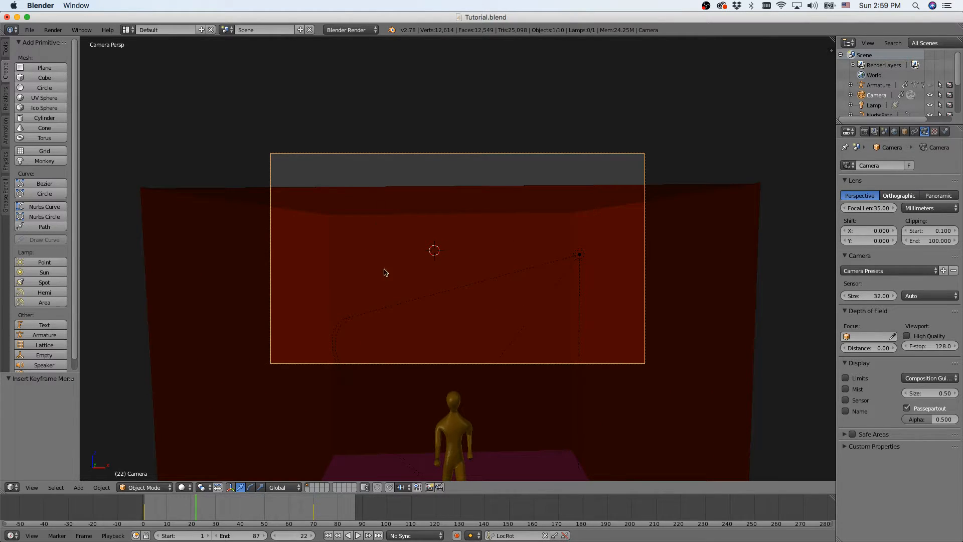
click(147, 512)
key(alt+a)
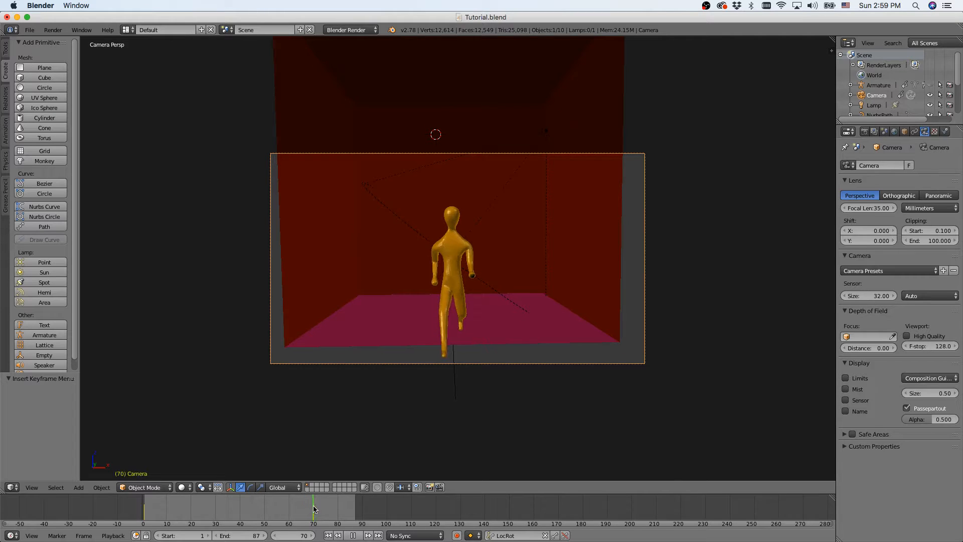
mouse_move(330, 507)
mouse_down()
mouse_move(357, 507)
mouse_move(324, 507)
mouse_move(350, 502)
mouse_move(338, 506)
mouse_up()
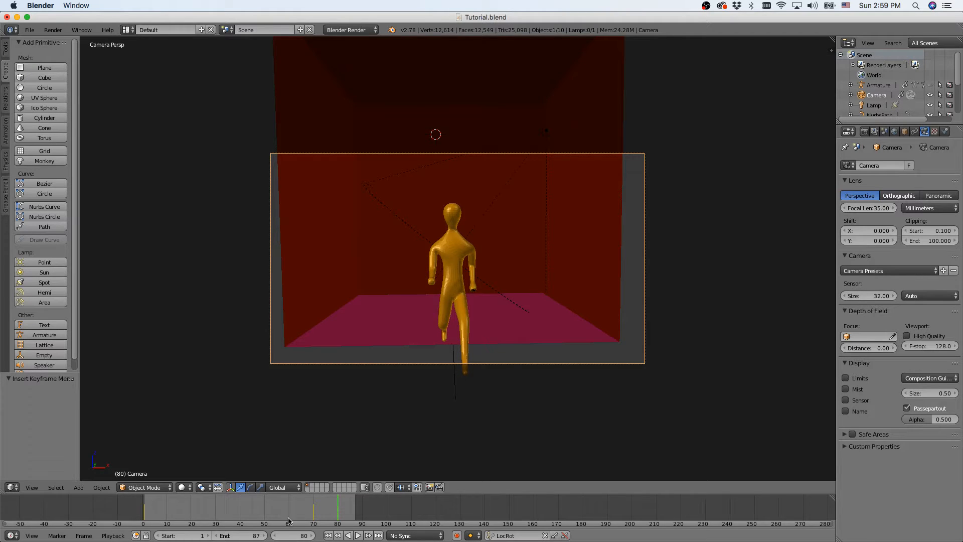
Set the animation's end frame to 80, scrub back to frame 45 and play the shortened range
click(258, 536)
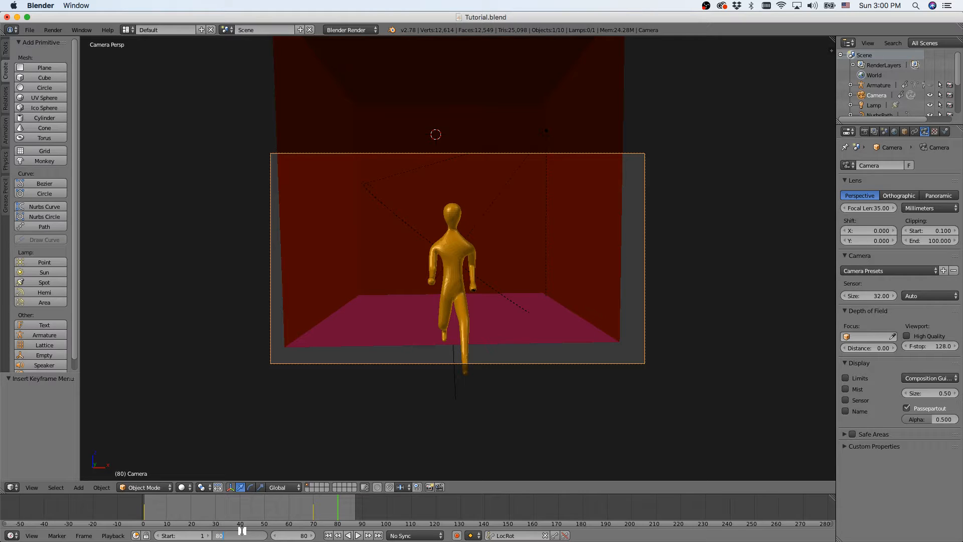
key(Return)
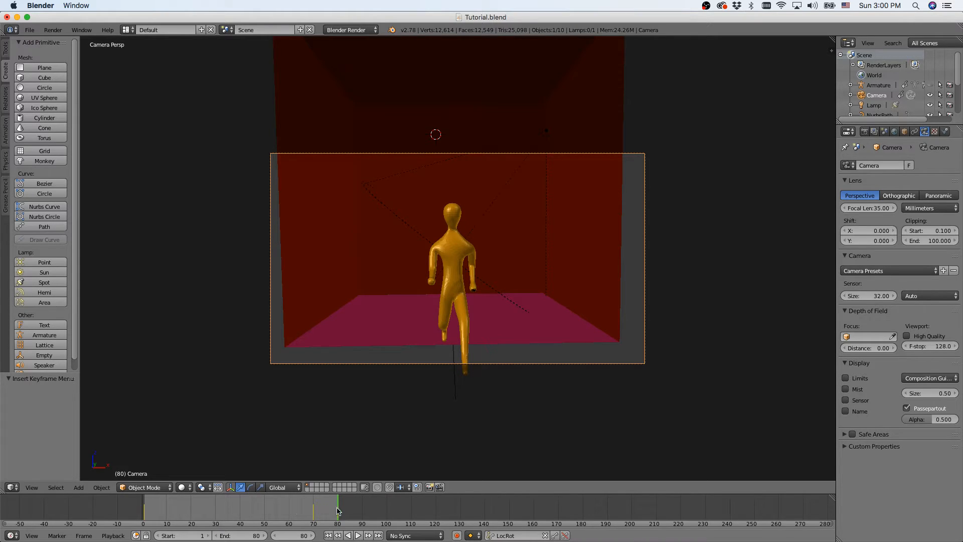
drag(337, 511, 252, 512)
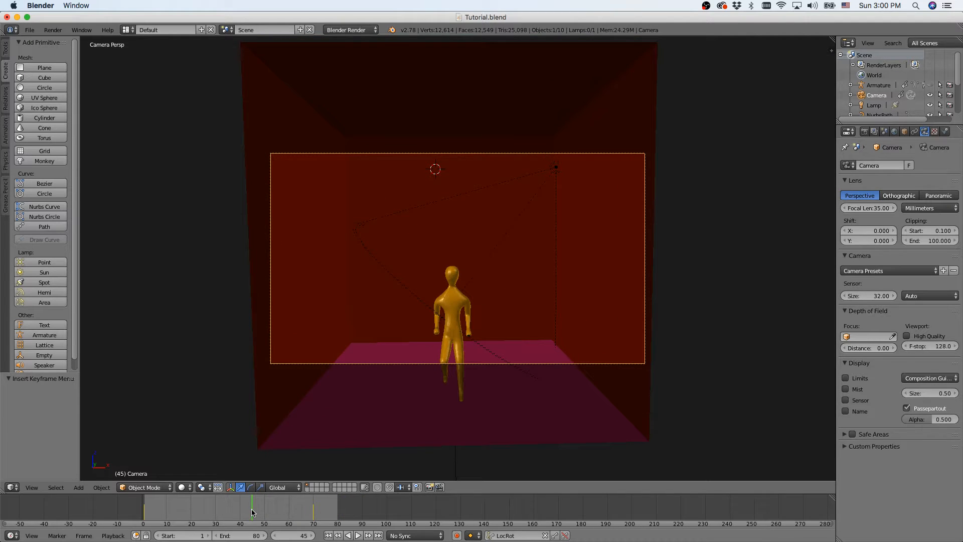
click(357, 536)
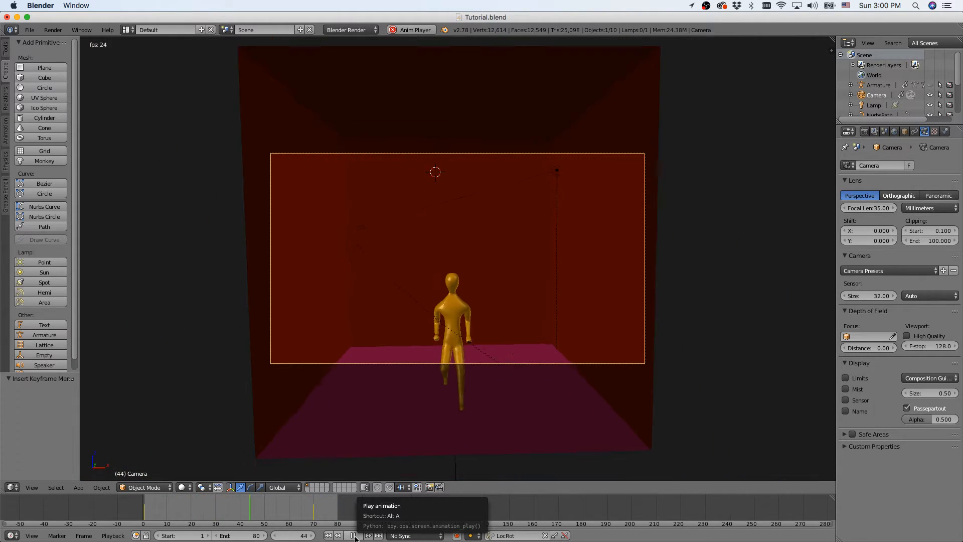
click(354, 536)
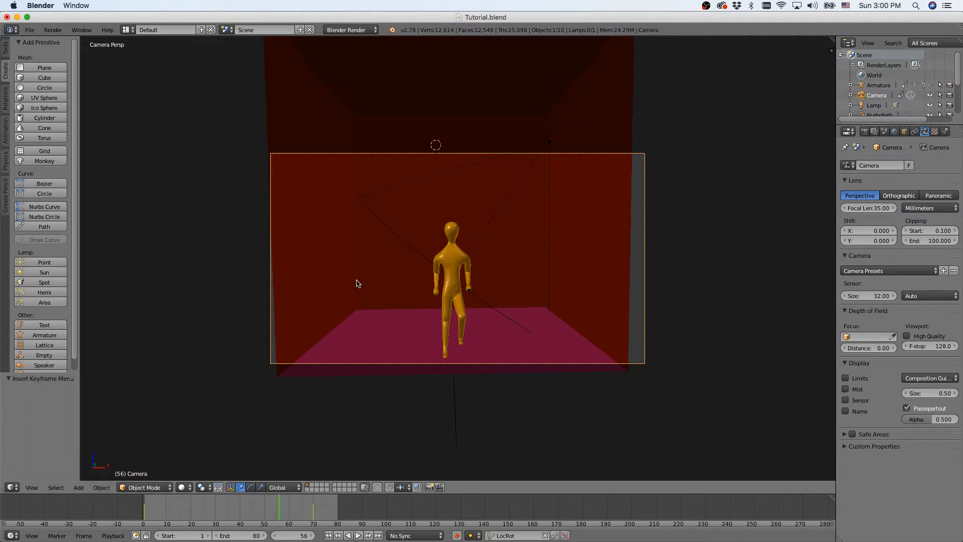
Switch the viewport to Material shading and play the animation from frame 1 to review the lighting
click(185, 486)
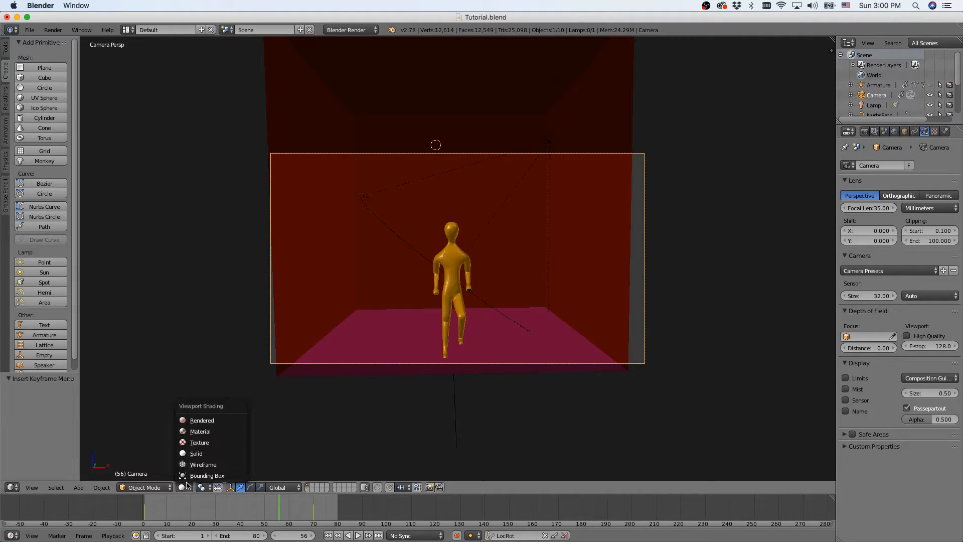
click(197, 434)
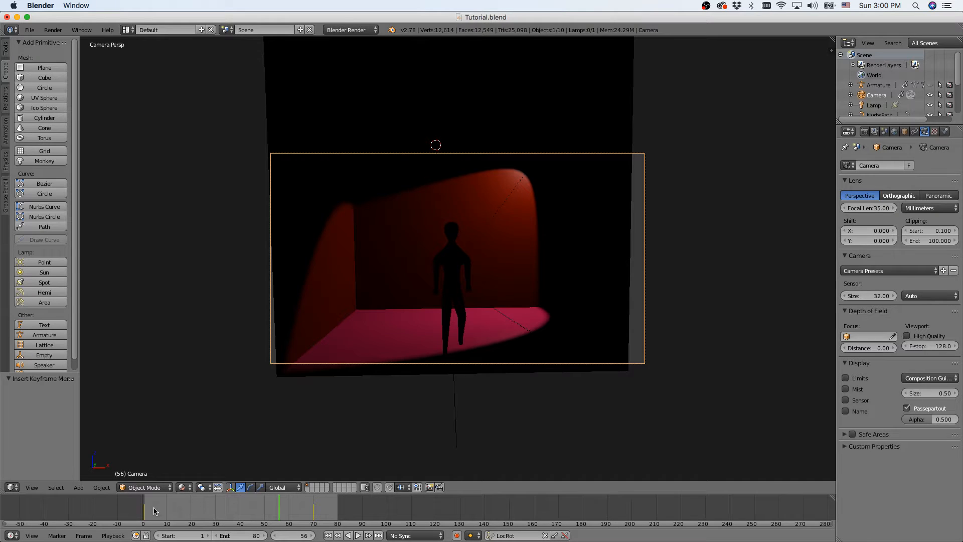
drag(149, 511, 144, 516)
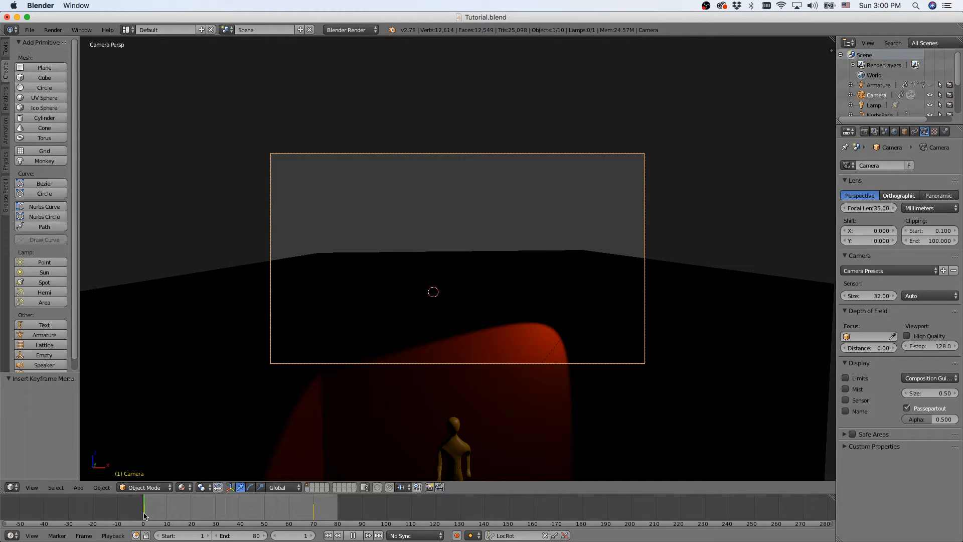
click(357, 536)
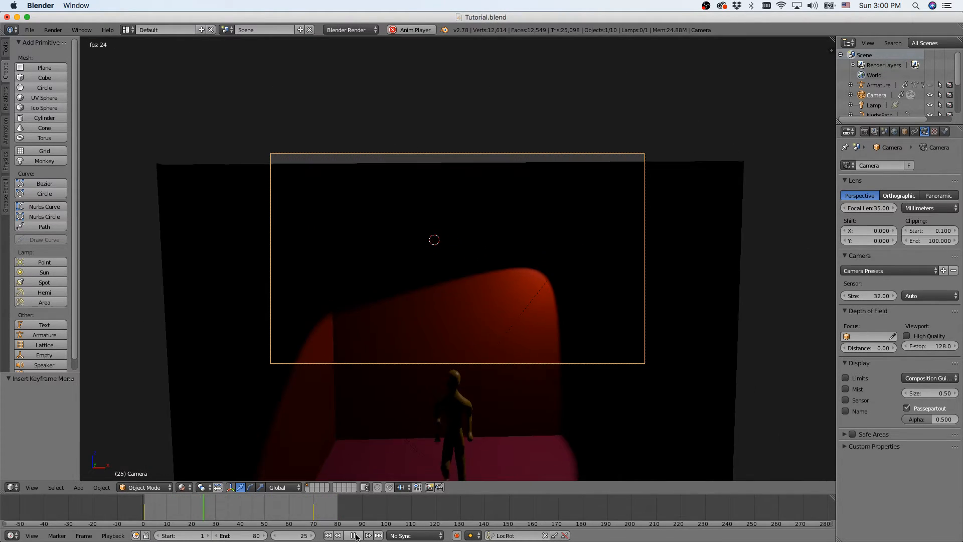
click(353, 535)
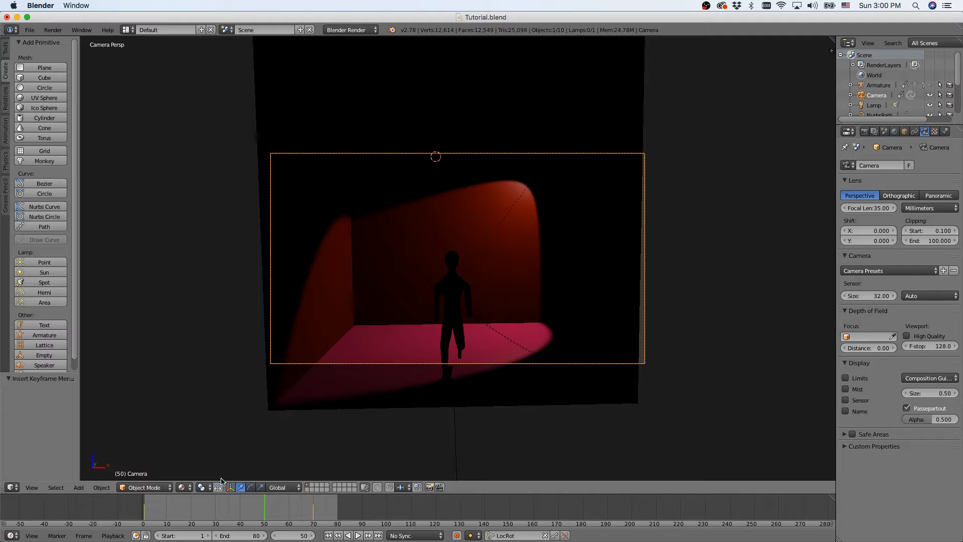
Return to frame 1, select the spot lamp and insert a LocRot keyframe for it
click(144, 502)
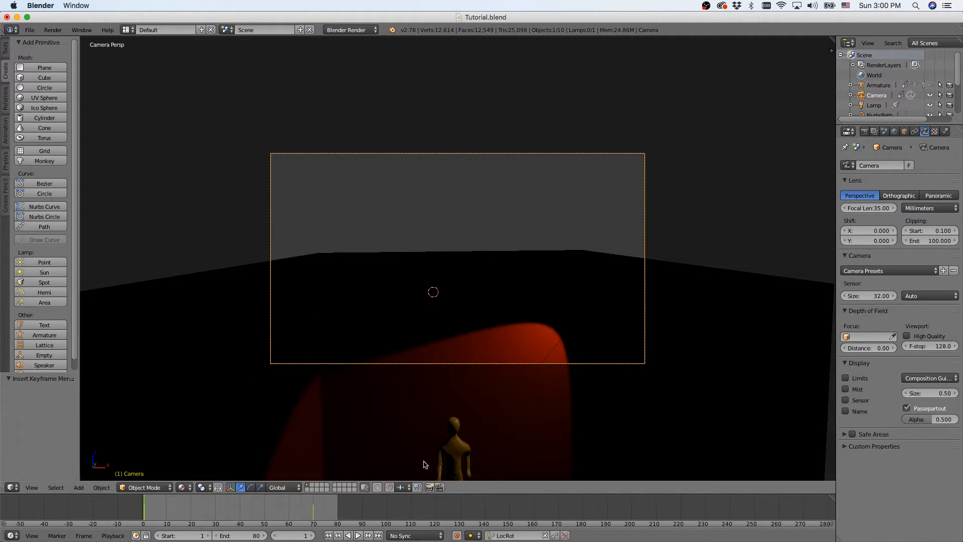
right_click(574, 338)
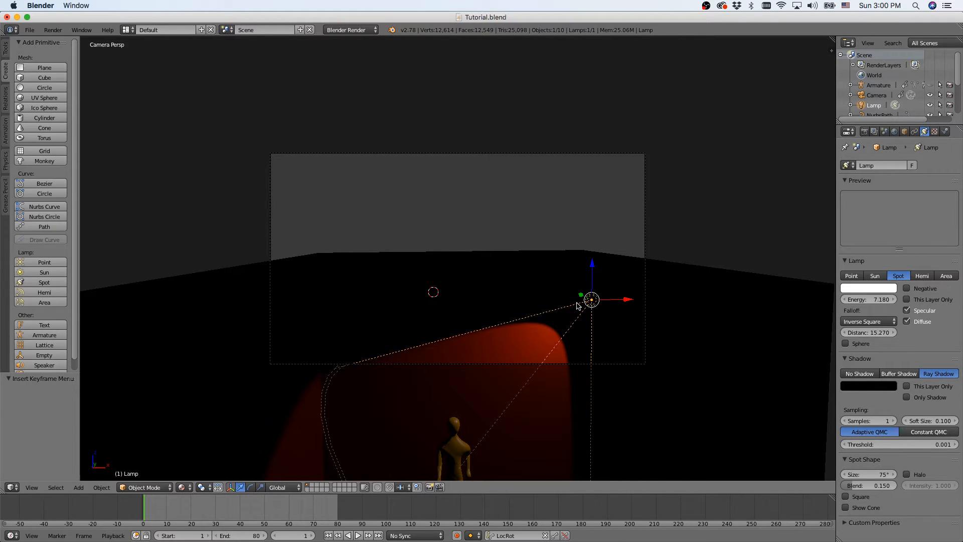
key(i)
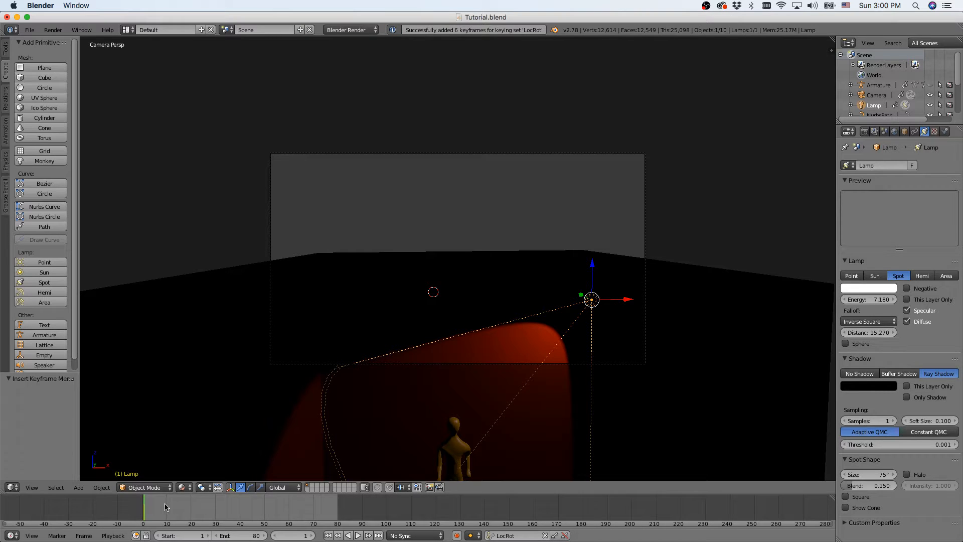
Go to frame 70 and move the spot lamp about 17.837 along negative Y, adjusting it back about 0.883 along positive Y
drag(165, 507, 313, 514)
middle_drag(585, 111, 543, 166)
key(g)
key(y)
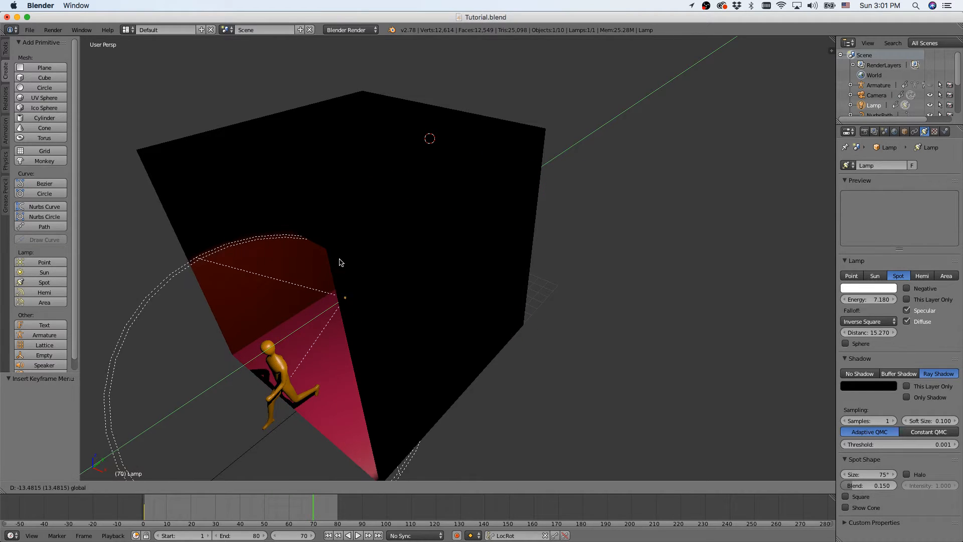
click(209, 289)
scroll(253, 311, up, 2)
scroll(254, 303, up, 2)
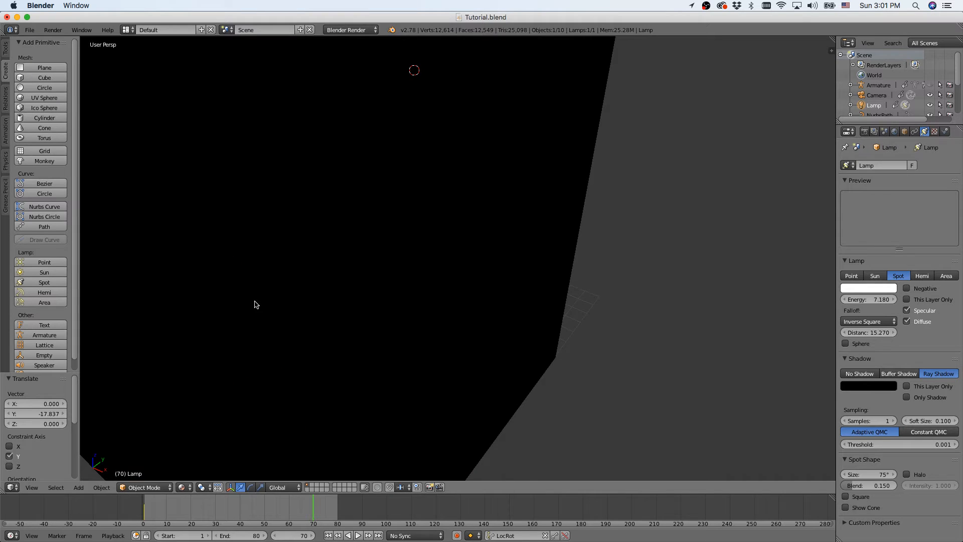
scroll(247, 306, down, 4)
middle_drag(248, 306, 329, 269)
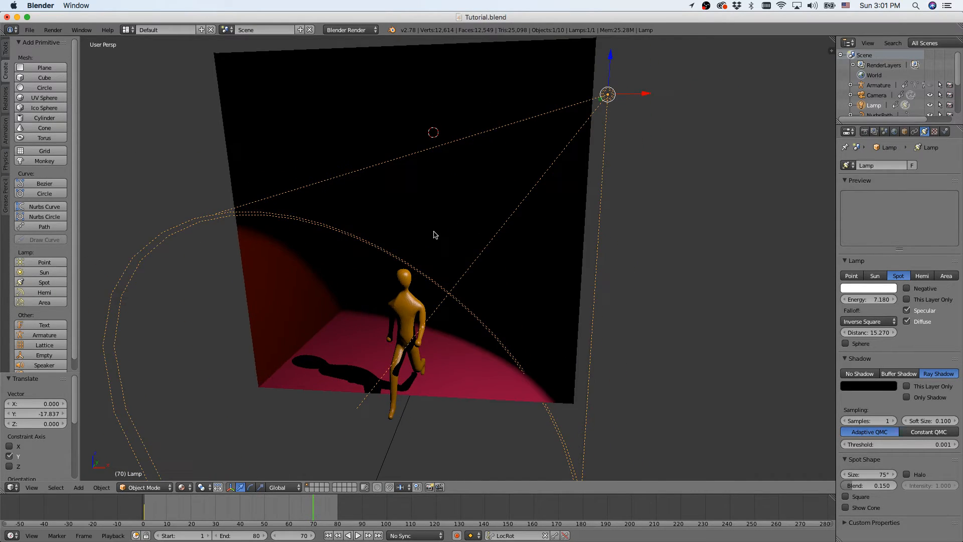
middle_drag(540, 210, 508, 227)
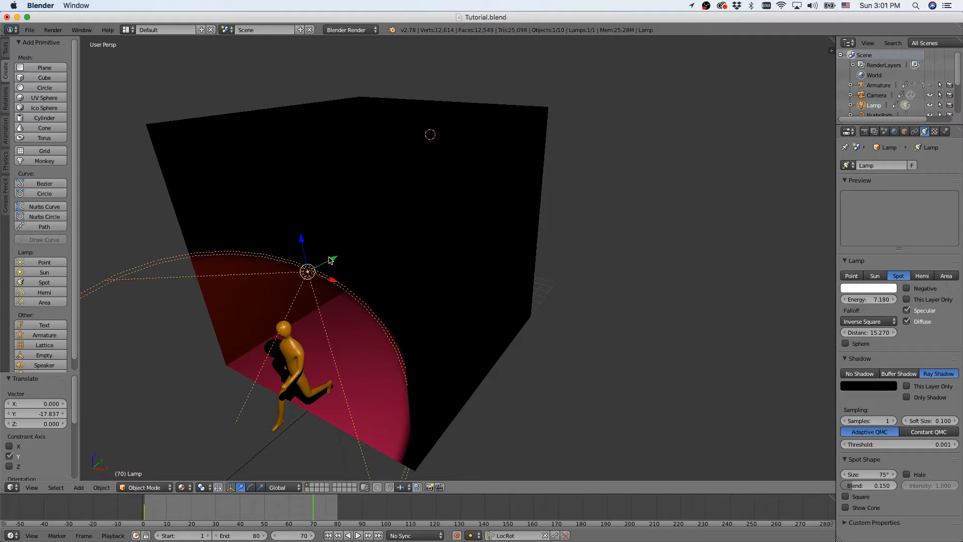
drag(330, 259, 355, 260)
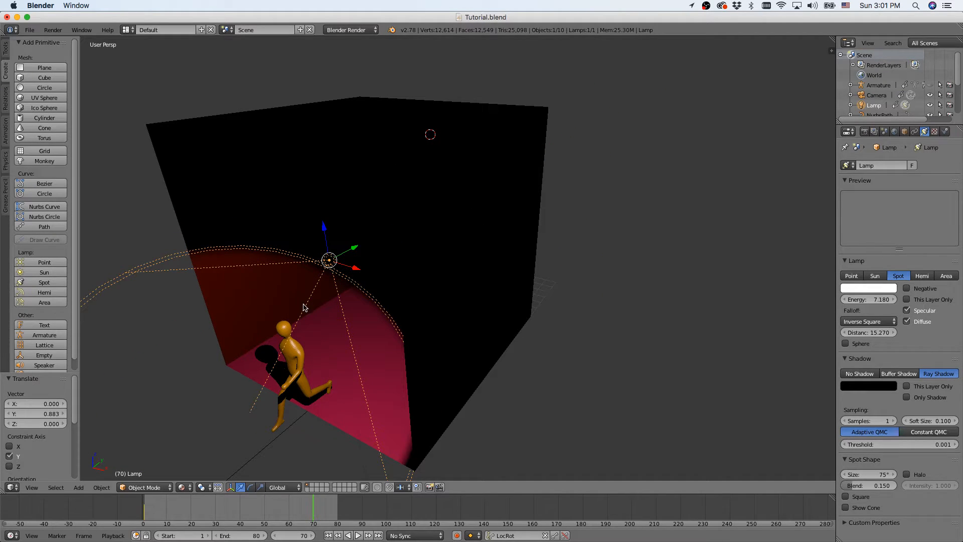
Rotate the spot lamp about 36.225° around the global X axis and insert a LocRot keyframe at frame 70
key(r)
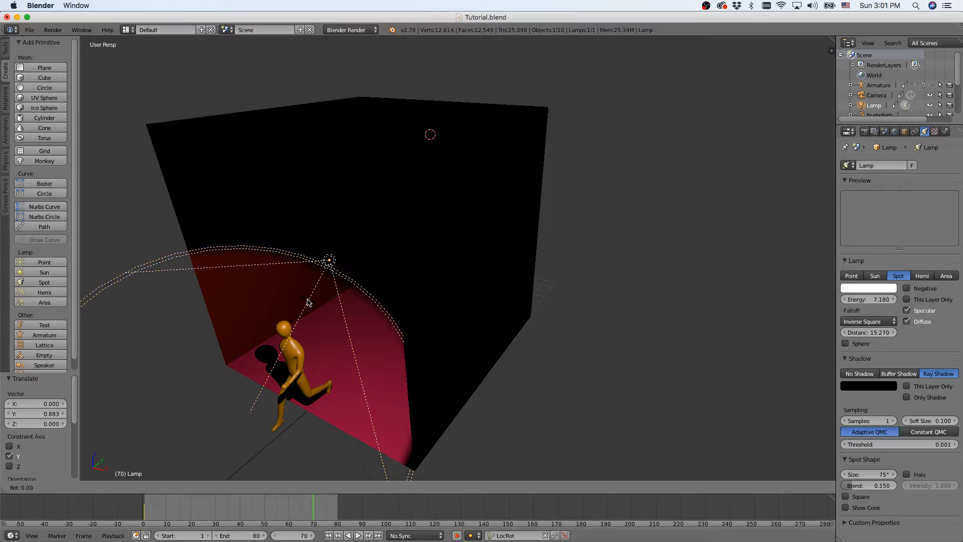
mouse_move(311, 300)
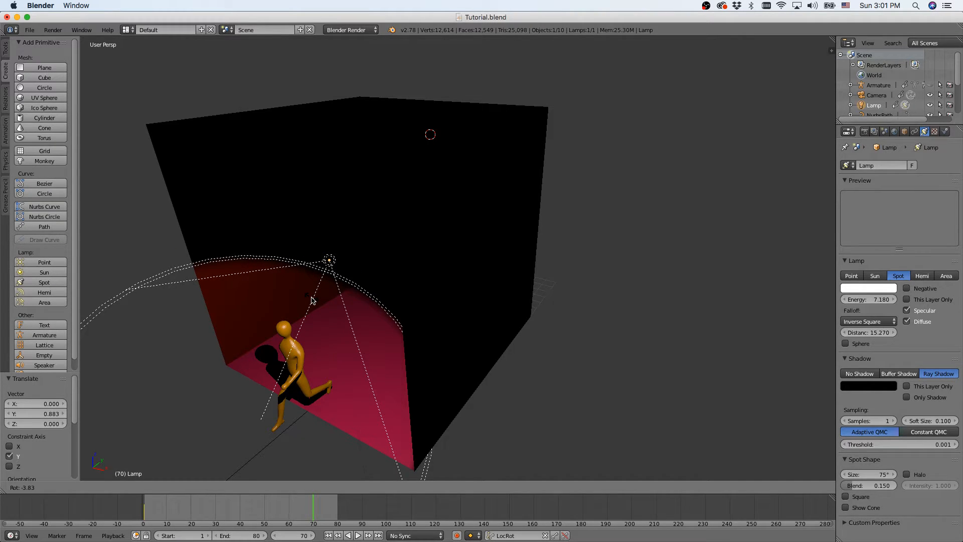
key(x)
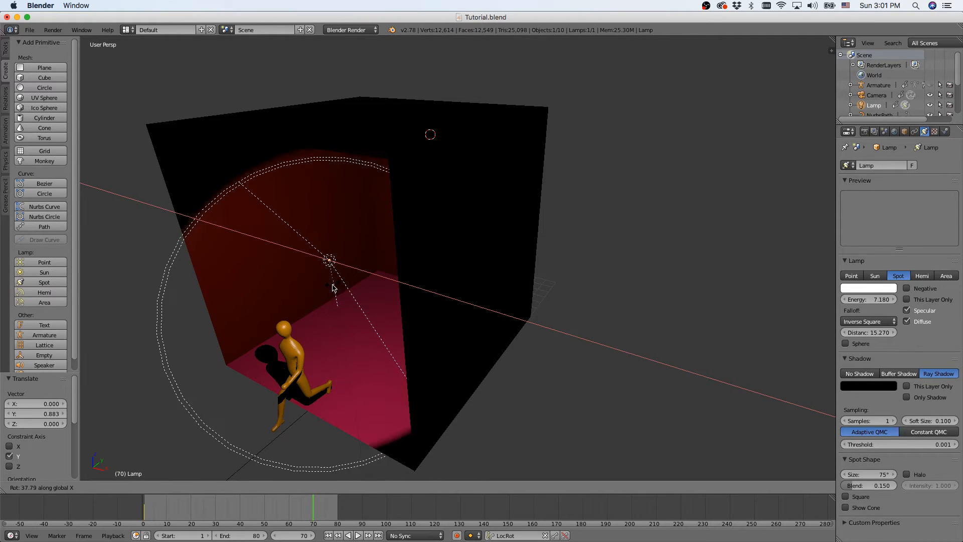
click(332, 288)
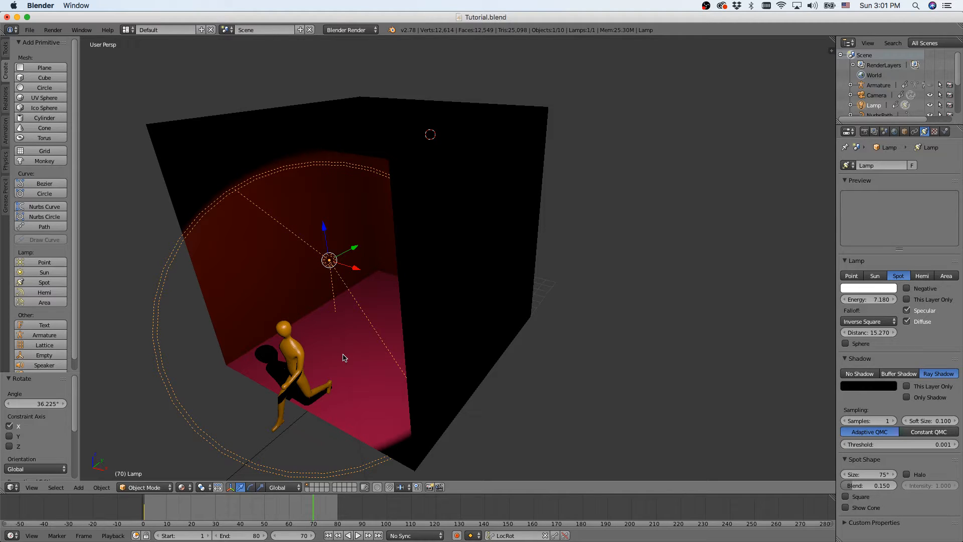
key(i)
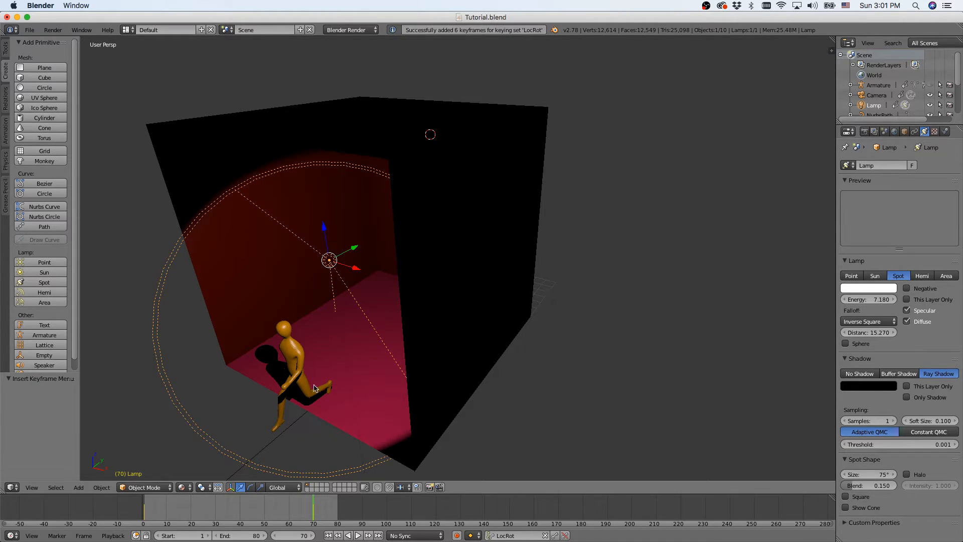
Return to the camera view and play the animation from frame 1 to review the moving spot lamp on the figure
key(KP_0)
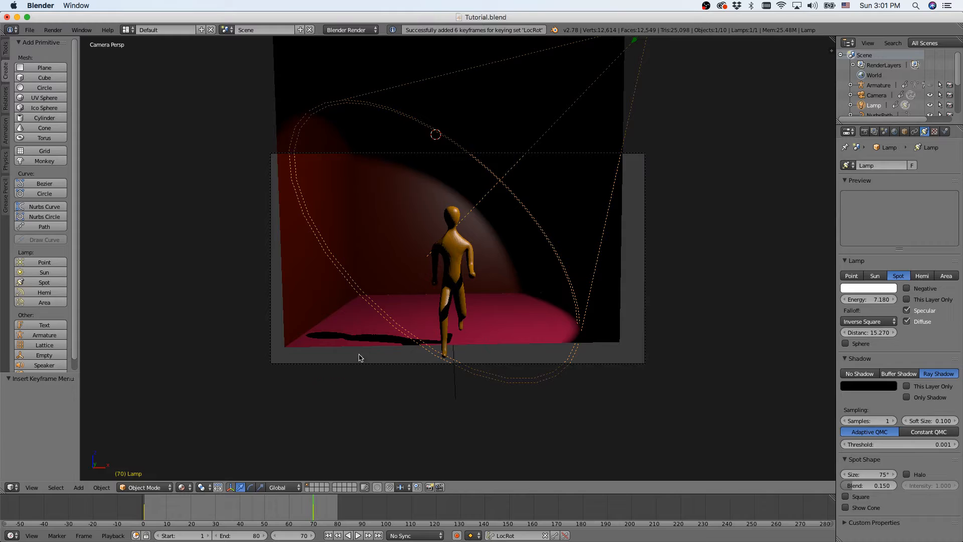
key(alt+a)
click(284, 512)
drag(284, 512, 143, 525)
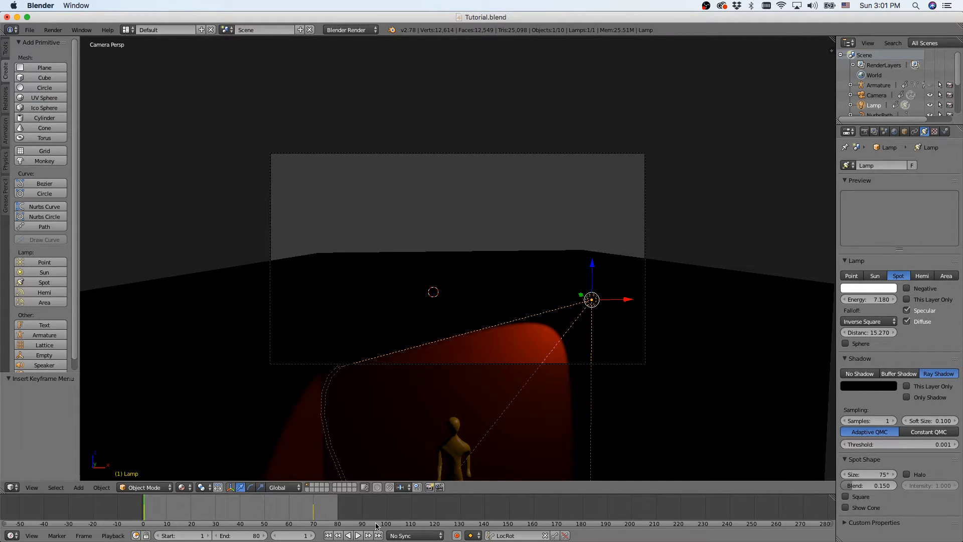
click(356, 536)
click(358, 536)
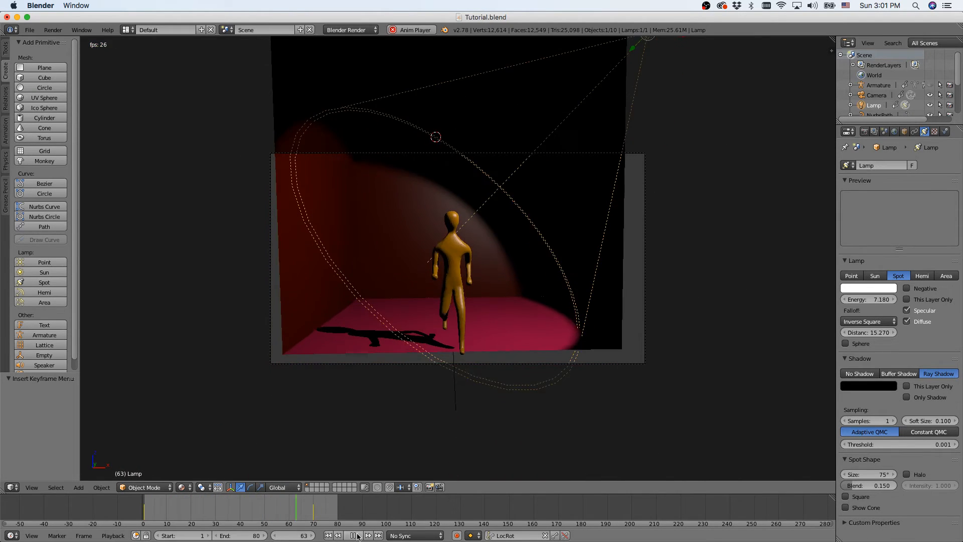
key(alt+a)
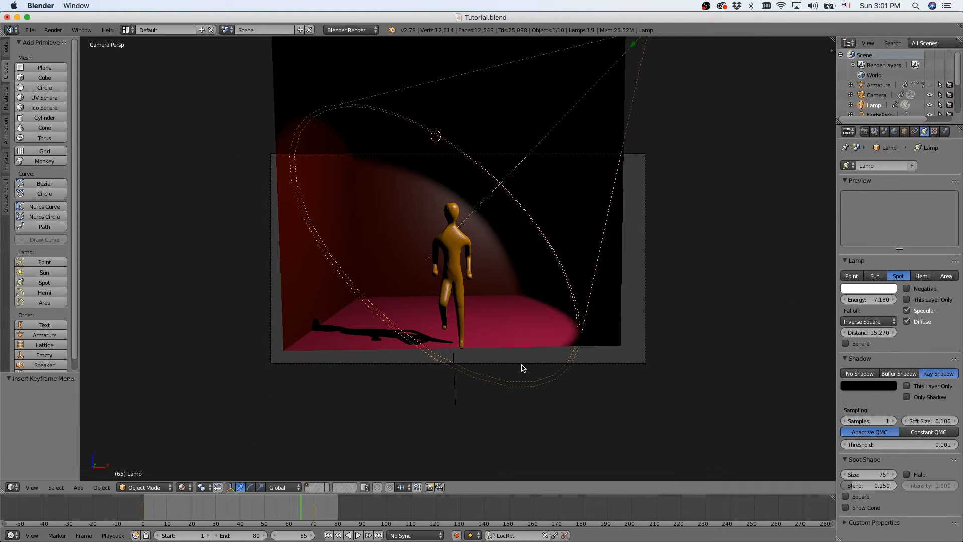
Set the world's horizon colour to dark blue and enable Paper Sky, Blend Sky and Real Sky
click(897, 132)
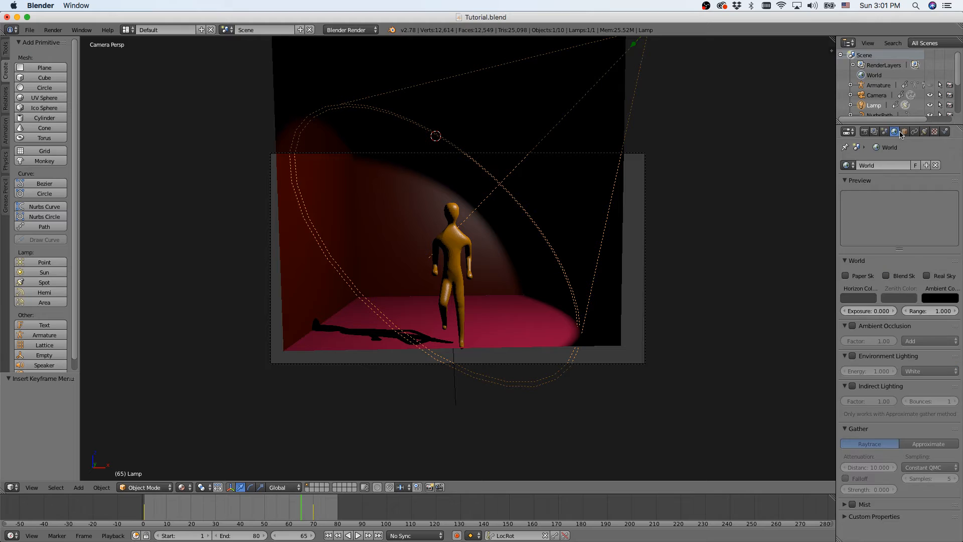
click(857, 299)
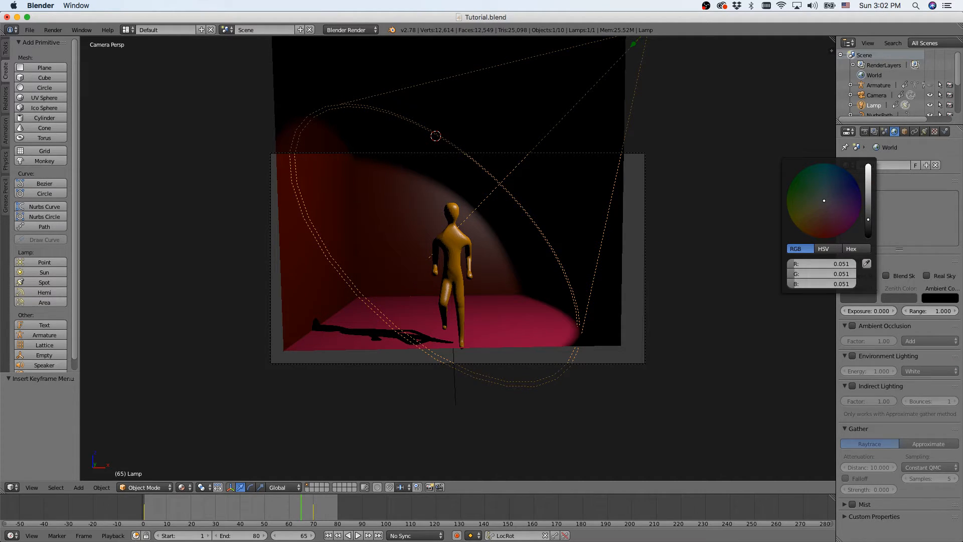
drag(824, 201, 859, 187)
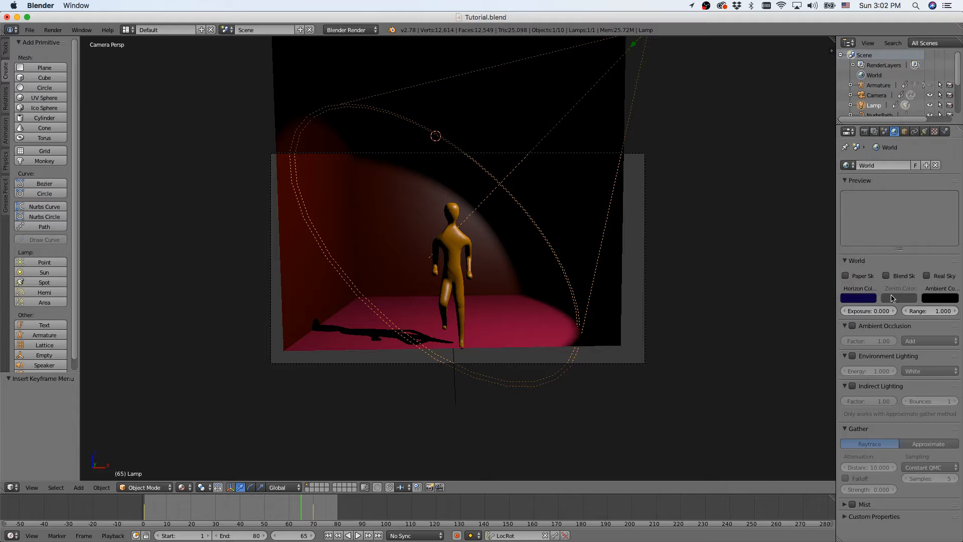
click(846, 277)
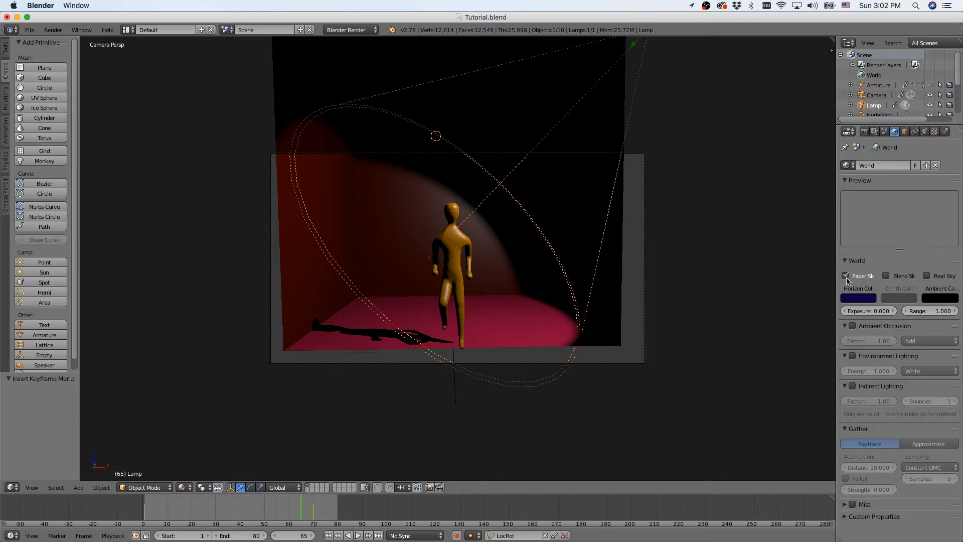
click(886, 276)
click(927, 277)
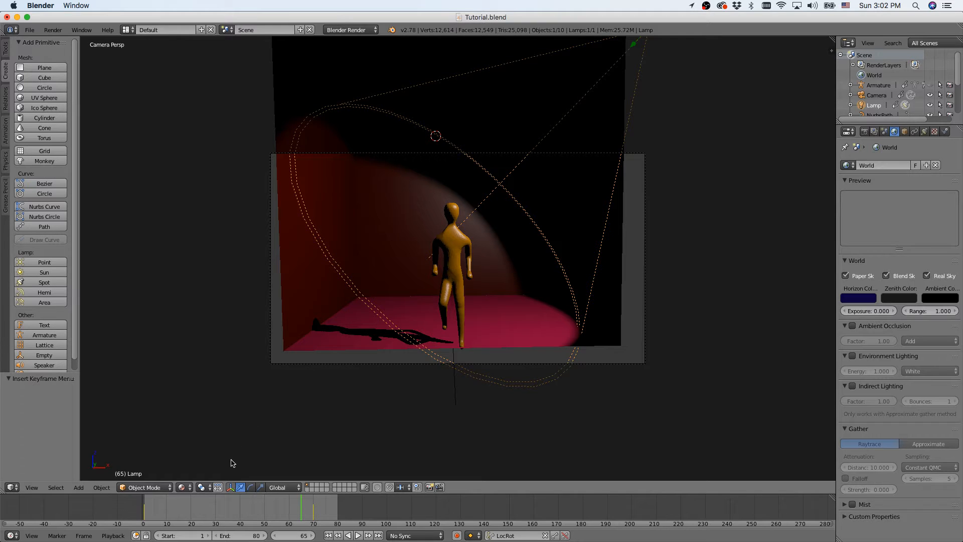
Preview the camera view in Rendered viewport shading and switch the viewport to Solid shading
click(185, 487)
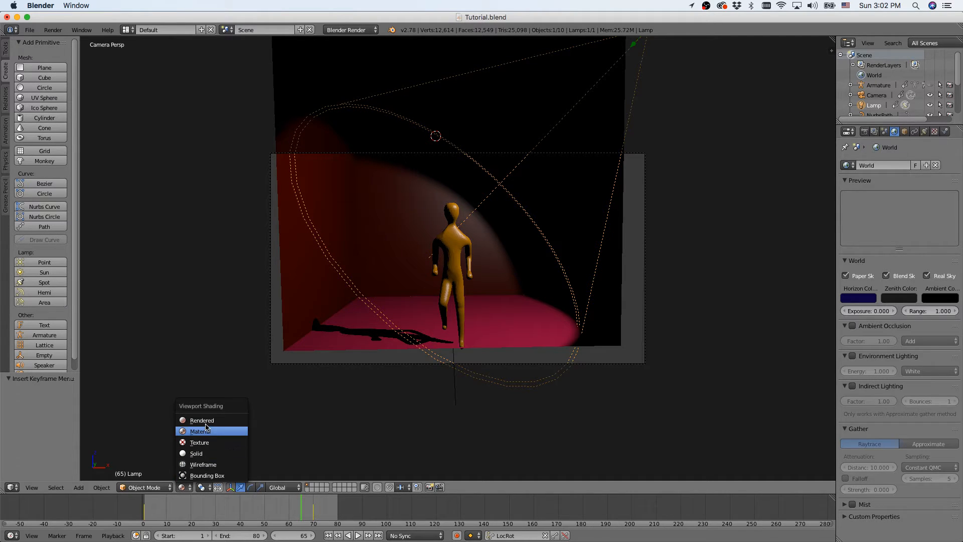
click(206, 431)
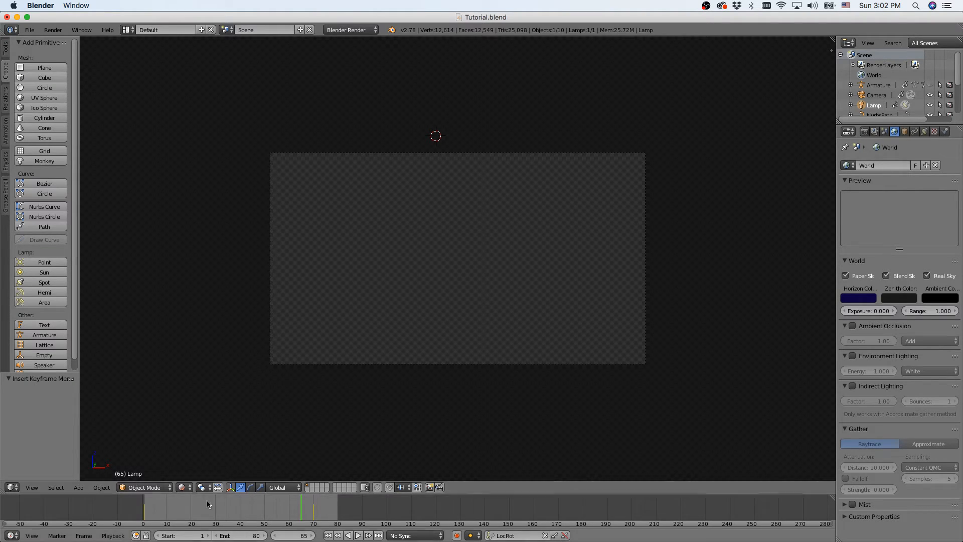
click(181, 488)
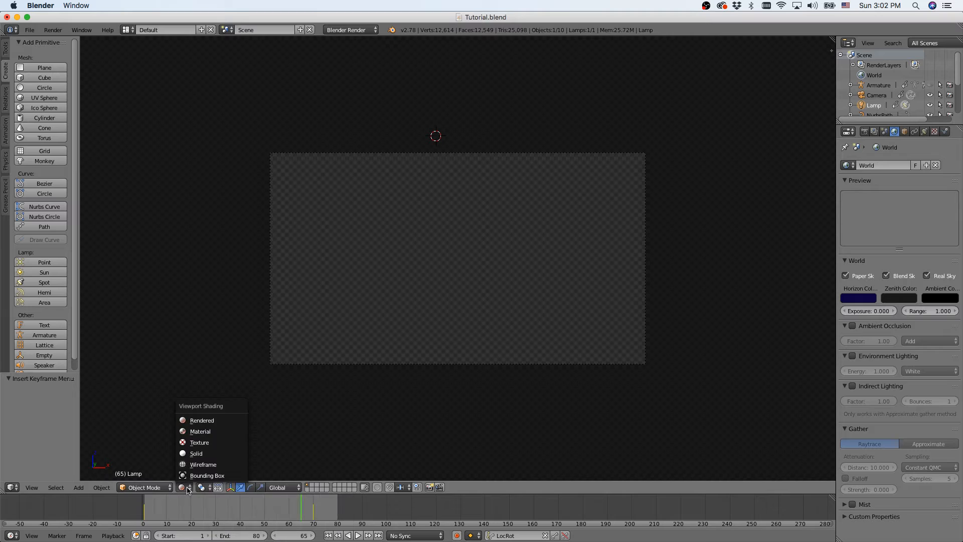
click(201, 453)
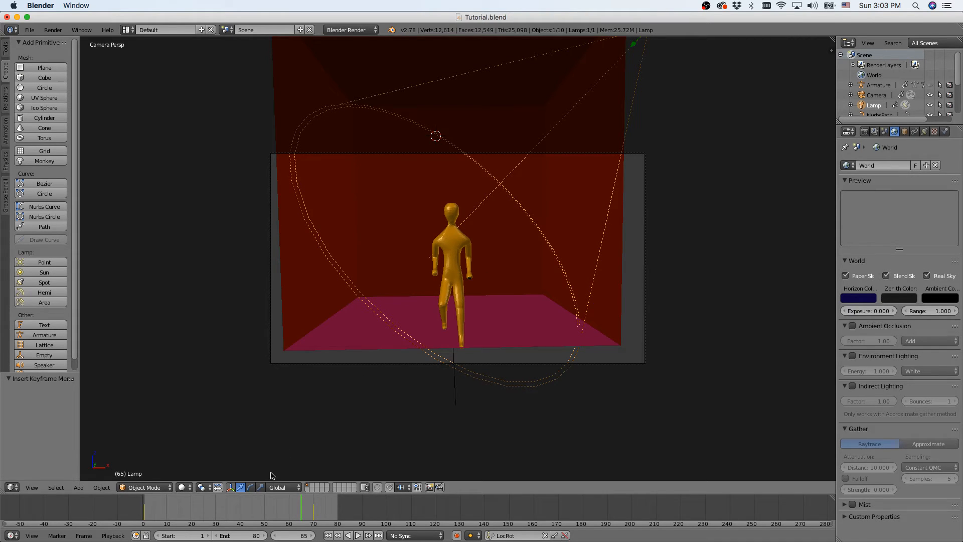
Scrub the animation from the start to frame 70 and save the Blender file
click(144, 511)
drag(144, 511, 315, 507)
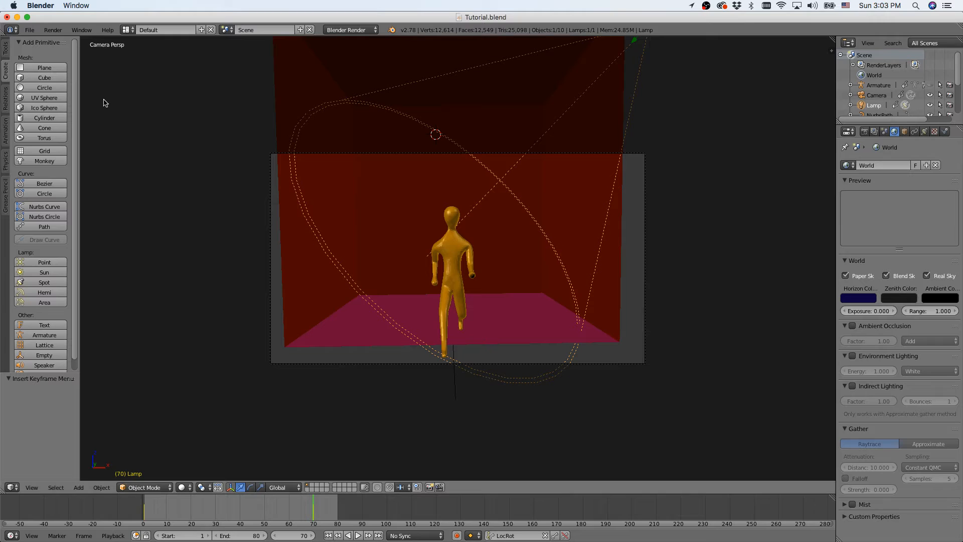
click(30, 30)
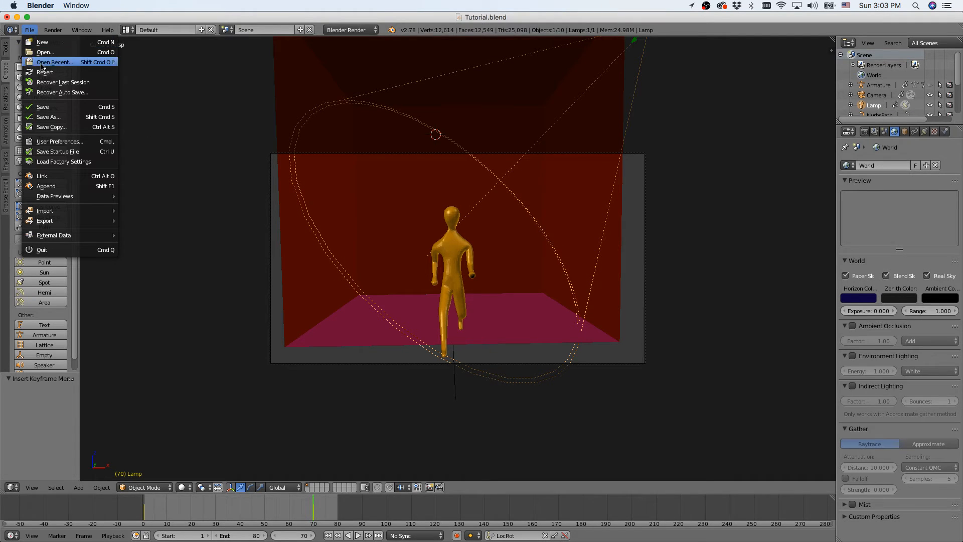
click(40, 108)
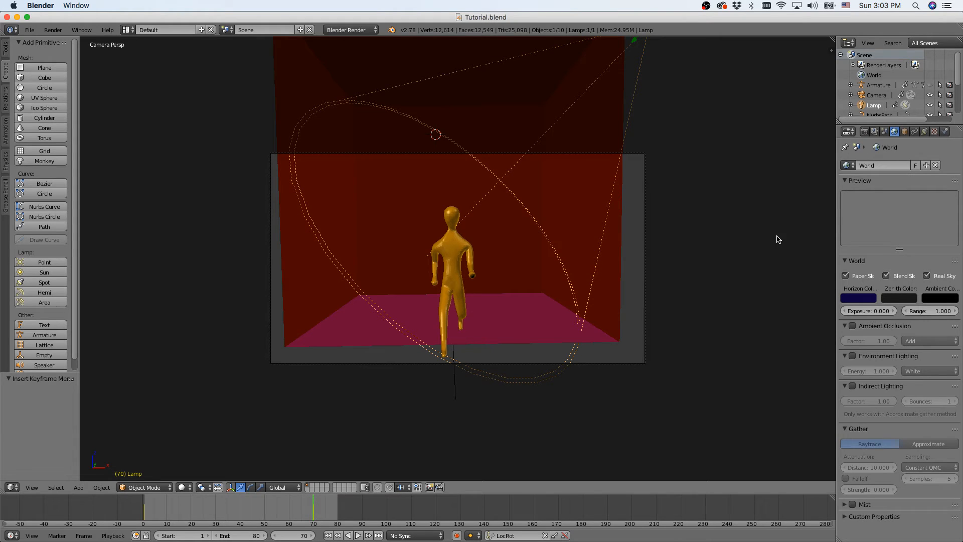
Show the 3D view's properties region and set the render output format to H.264 with RGB colour
click(831, 51)
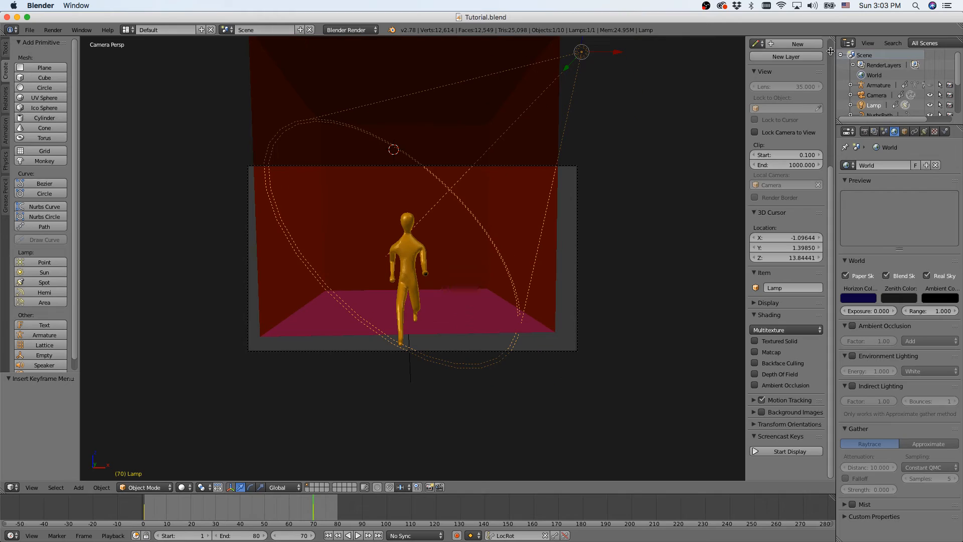
click(865, 131)
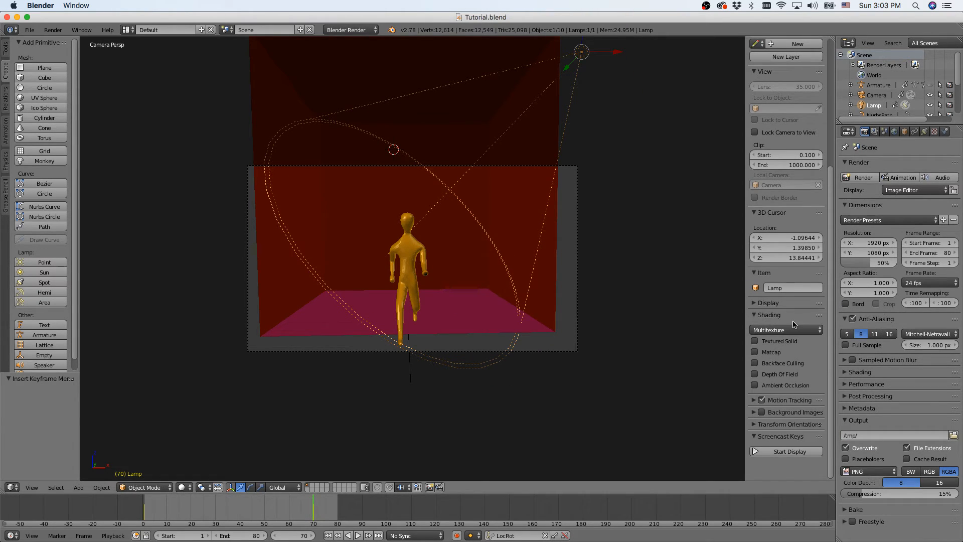
scroll(794, 324, up, 2)
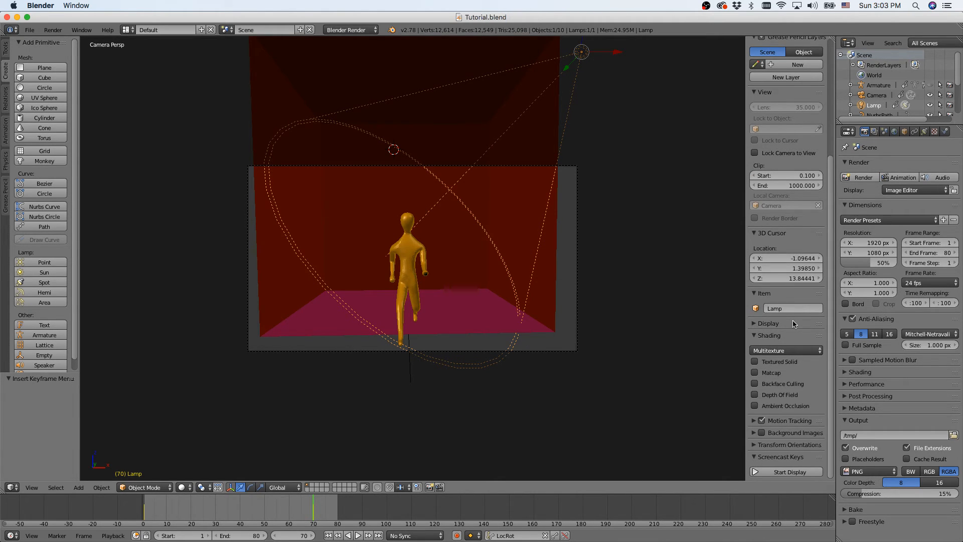
scroll(794, 324, up, 8)
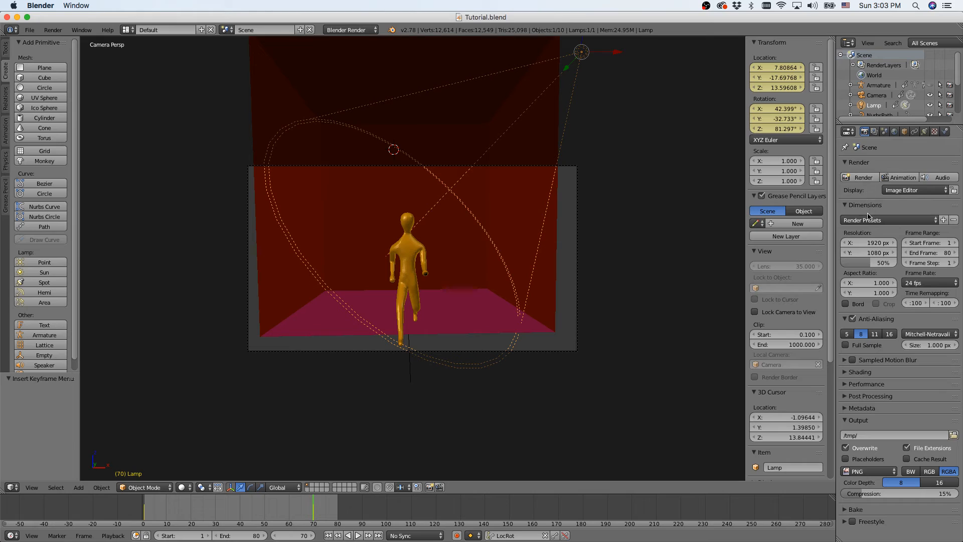
click(871, 472)
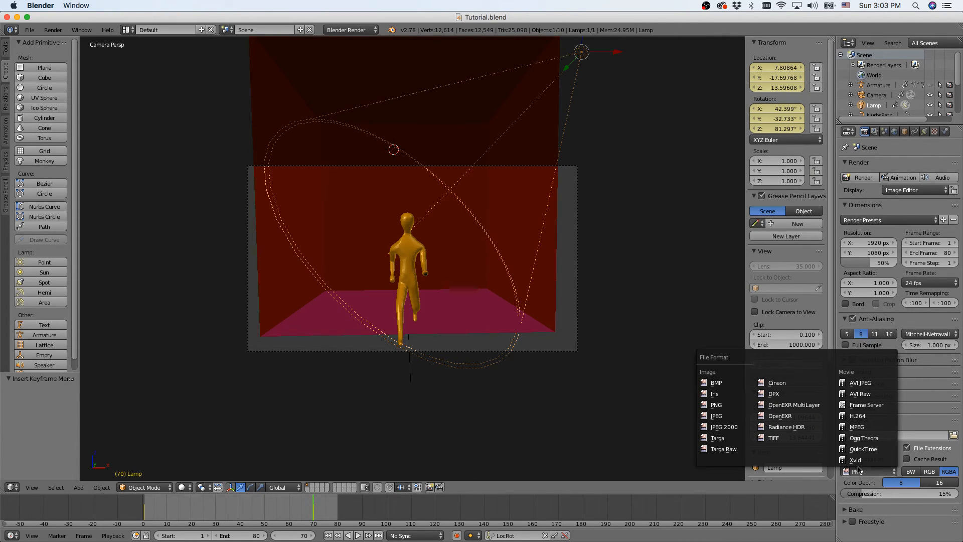
click(855, 417)
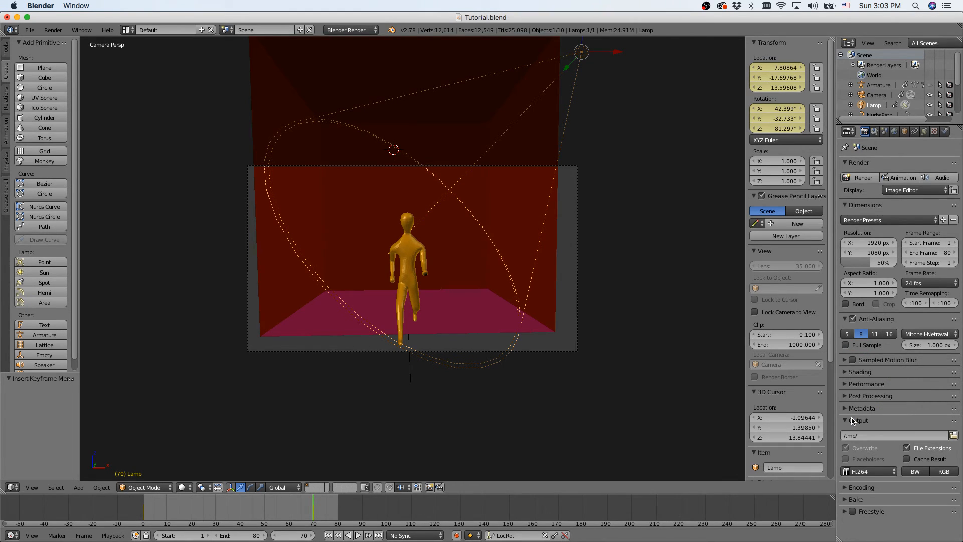
click(943, 472)
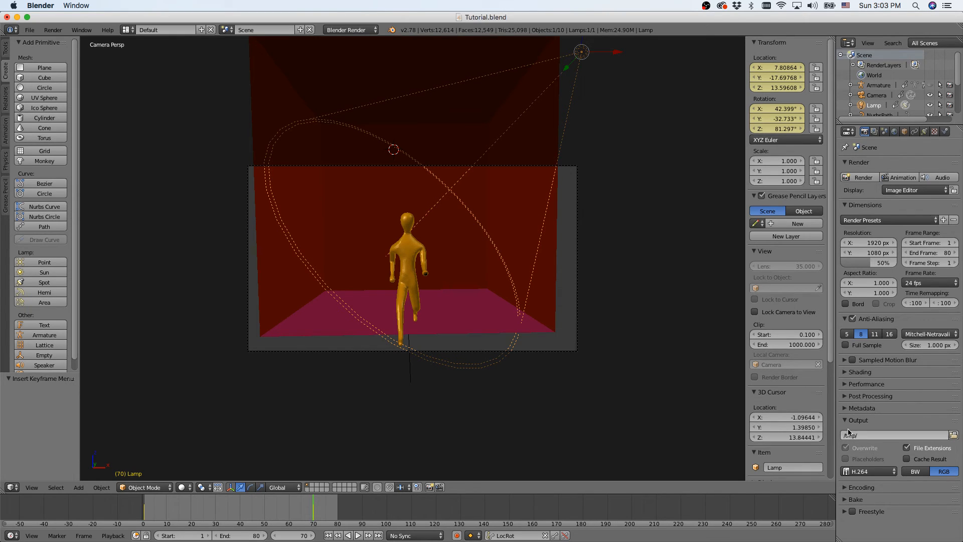
Set the render output folder to the Desktop
click(954, 436)
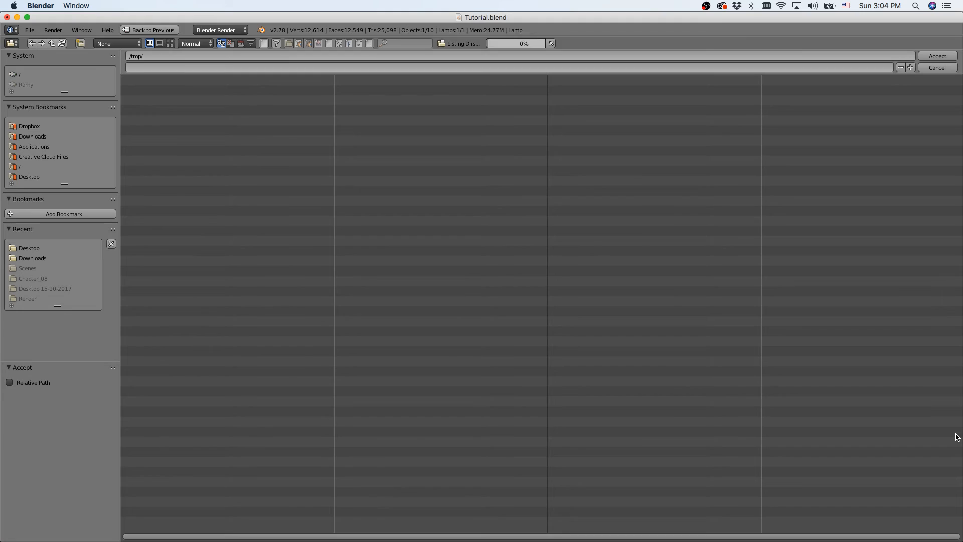
click(36, 180)
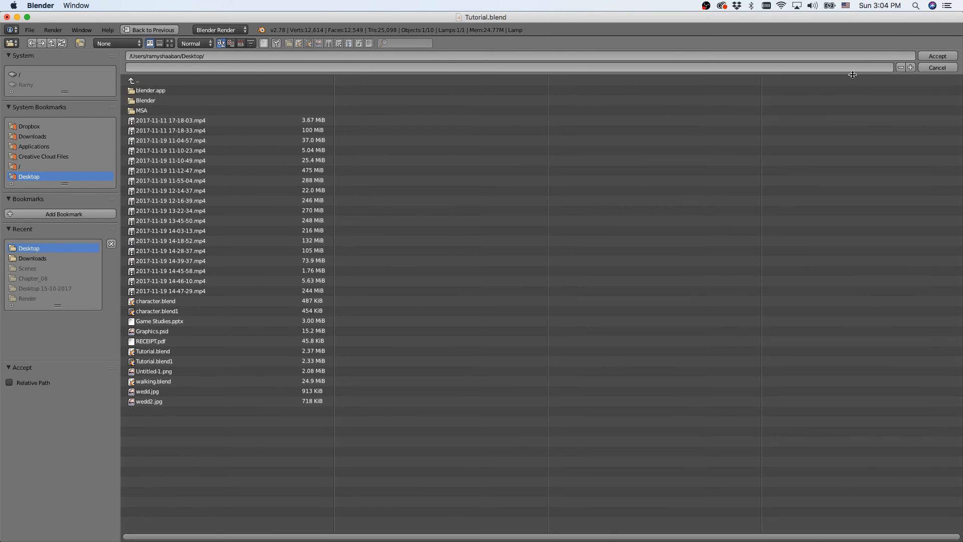
click(929, 58)
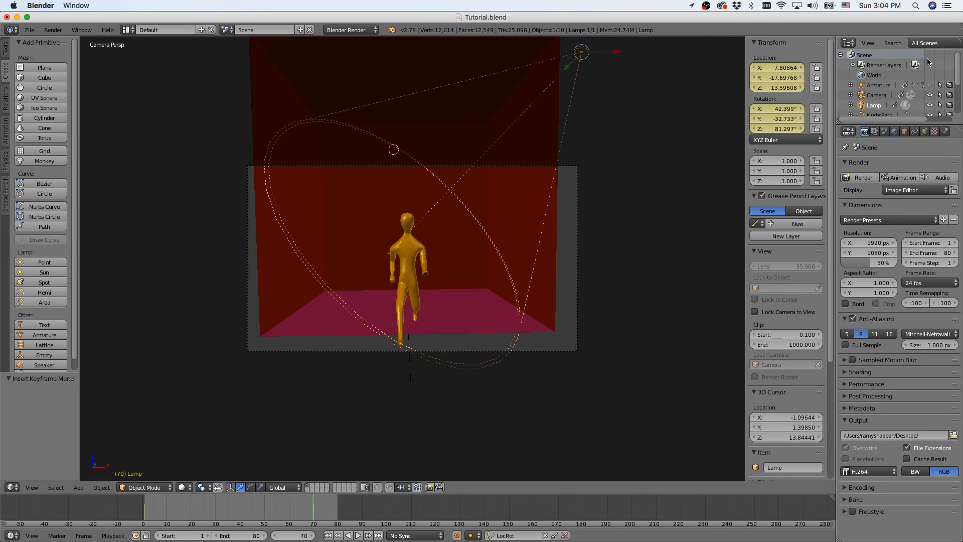